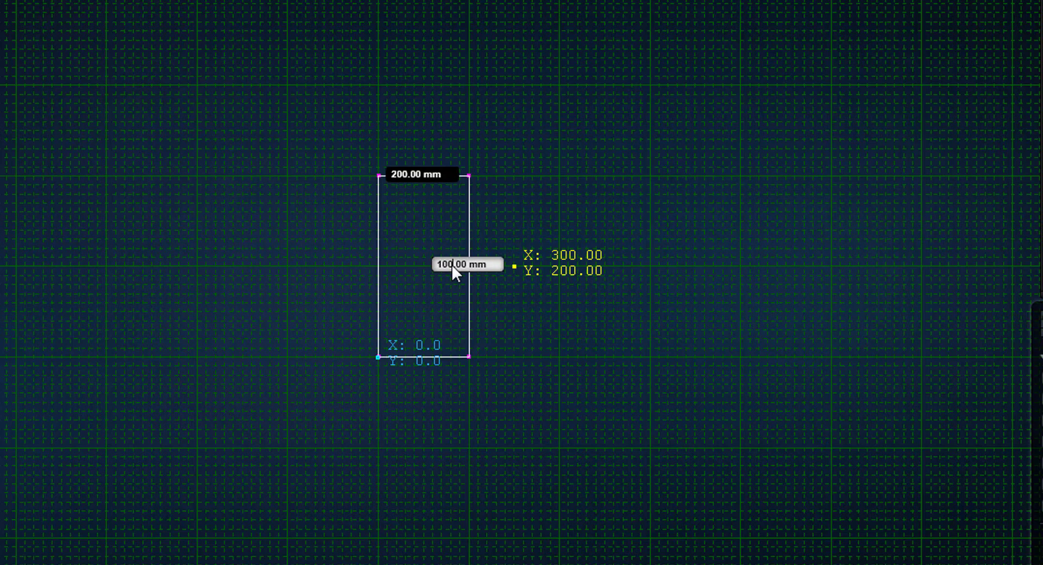
# - Set the sketched rectangle's sides to 200 mm and 100 mm and finish the sketch
pyautogui.press('Return')
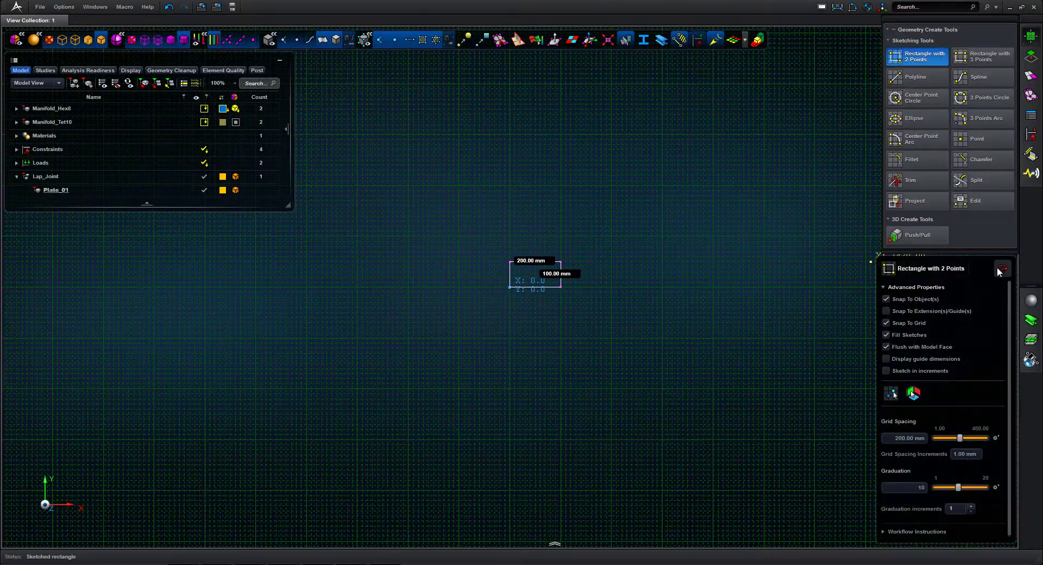
pyautogui.click(999, 269)
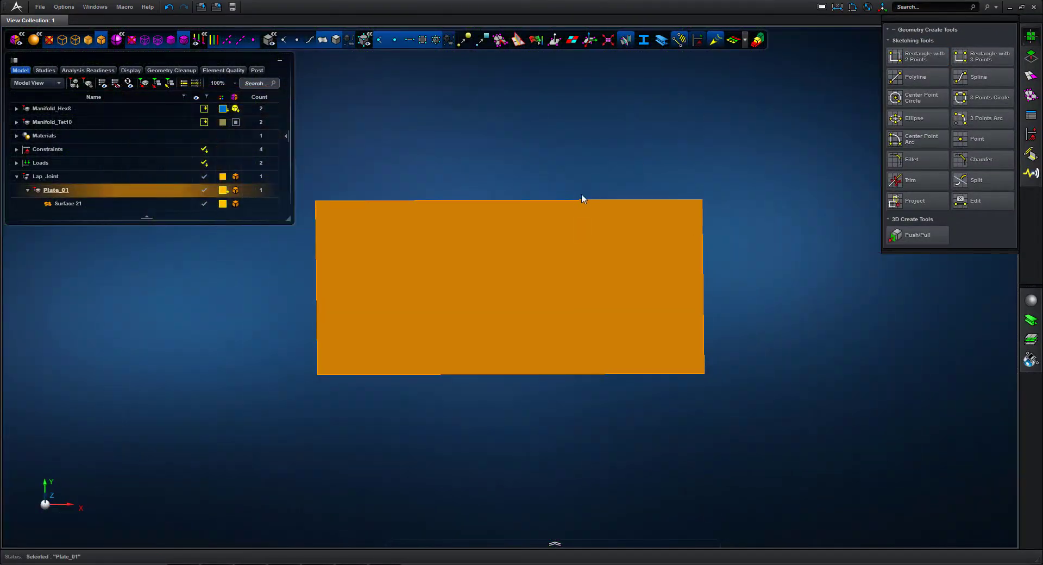
# - Sketch a 50 mm radius circle on the plate surface, centred on the midpoint of a short edge and reaching its corners
pyautogui.click(919, 99)
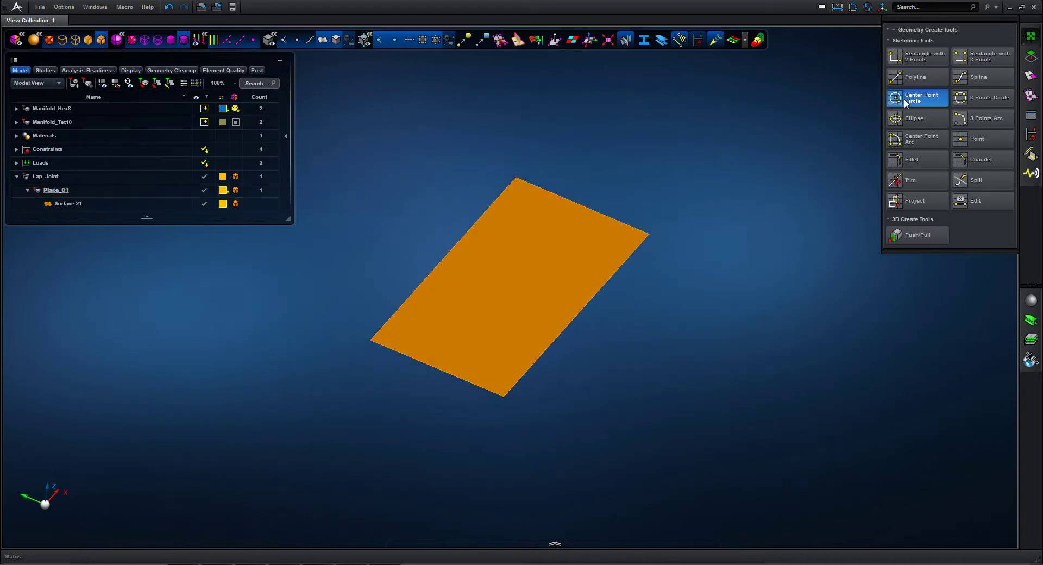
pyautogui.click(497, 278)
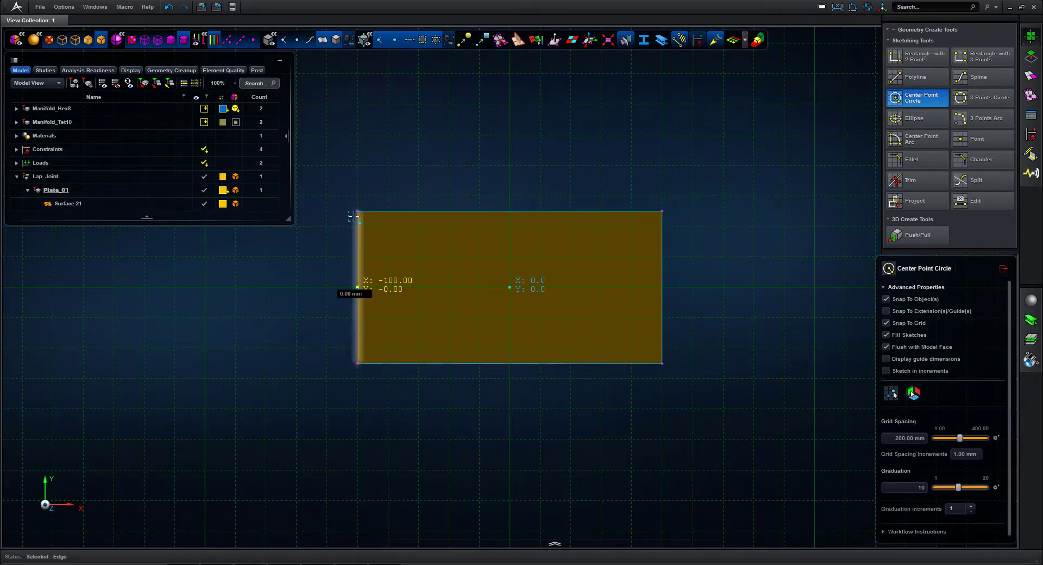
pyautogui.click(356, 286)
pyautogui.click(356, 212)
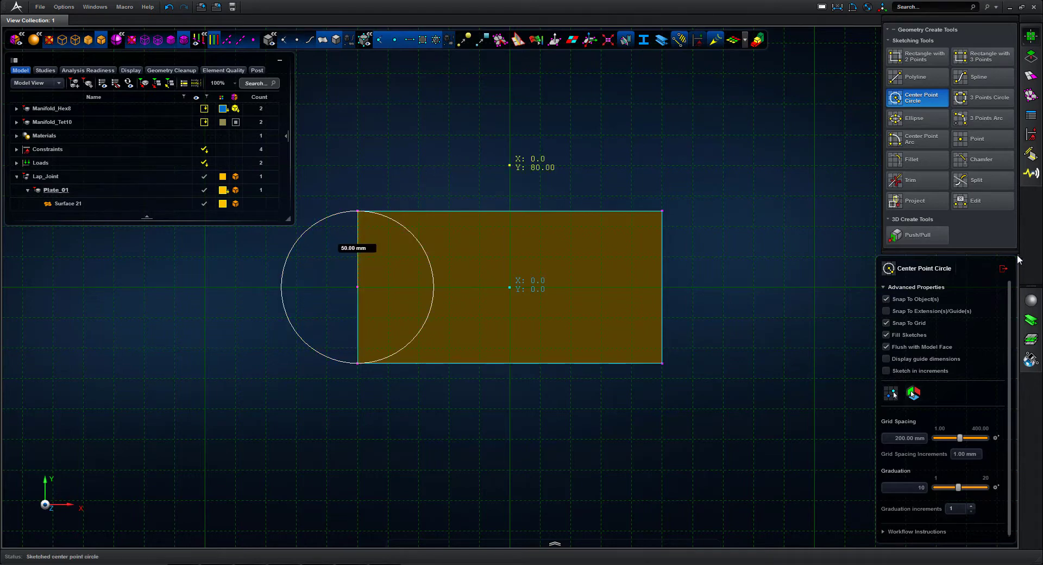
pyautogui.click(1002, 269)
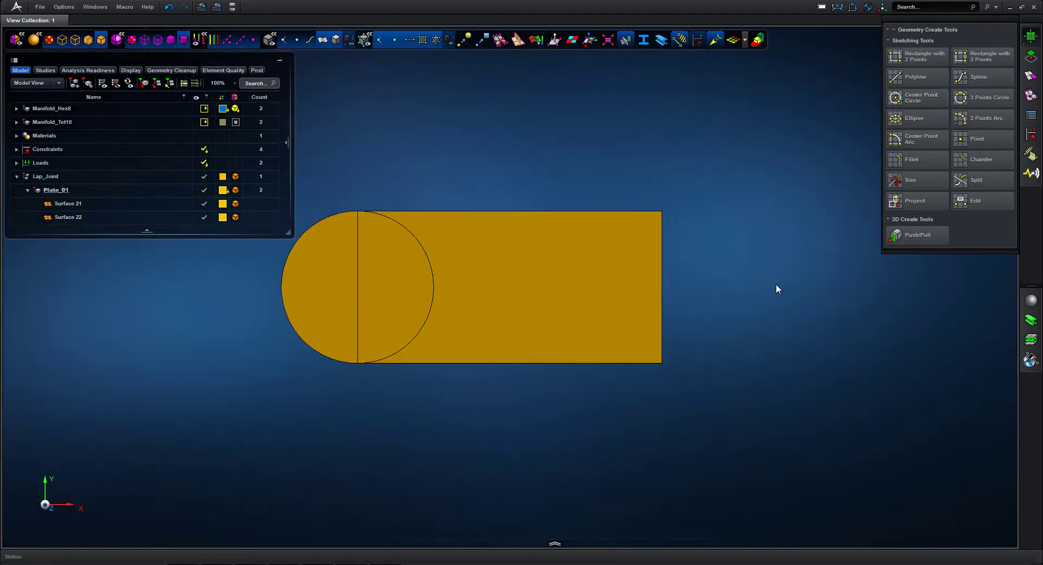
# - Extrude the rectangular and circular surfaces together by 25 mm with Push/Pull
pyautogui.click(1030, 56)
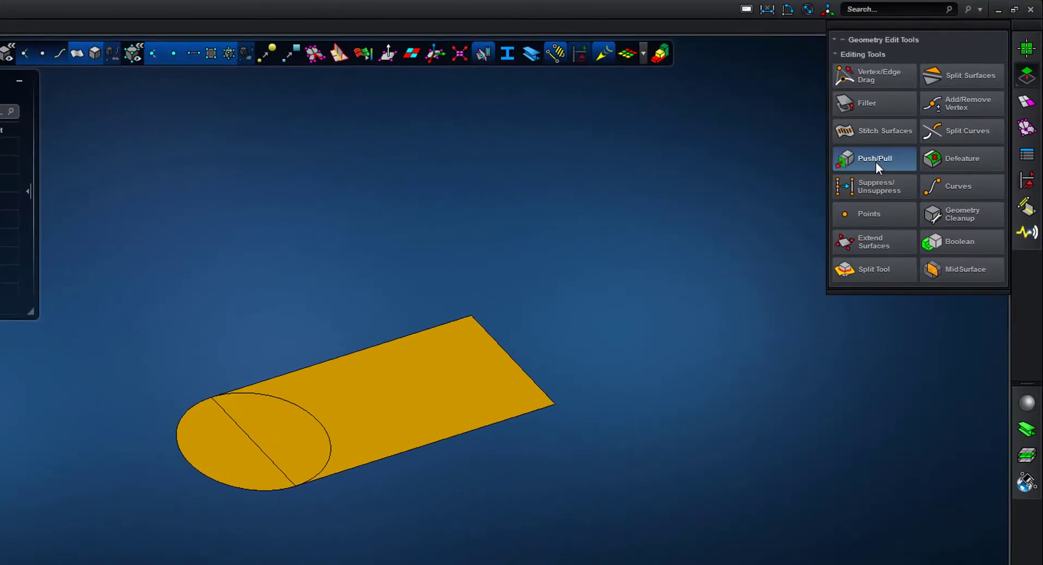
pyautogui.click(875, 160)
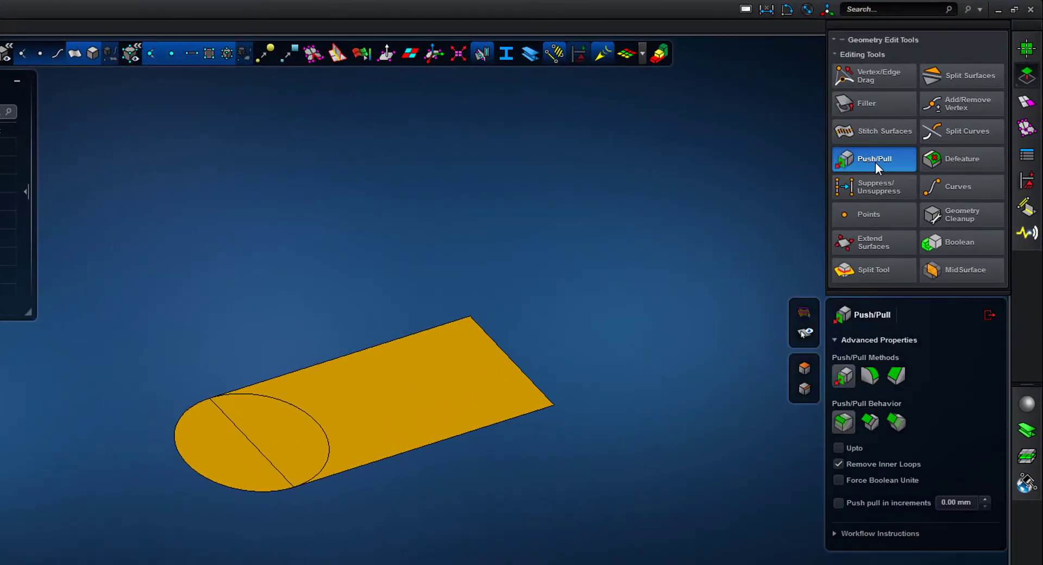
pyautogui.click(453, 390)
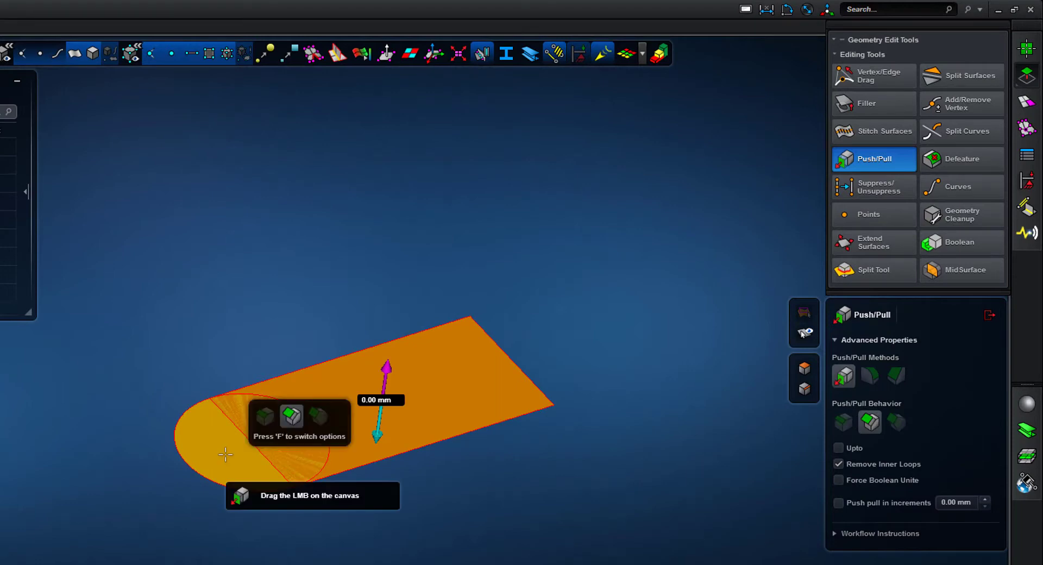
pyautogui.click(387, 400)
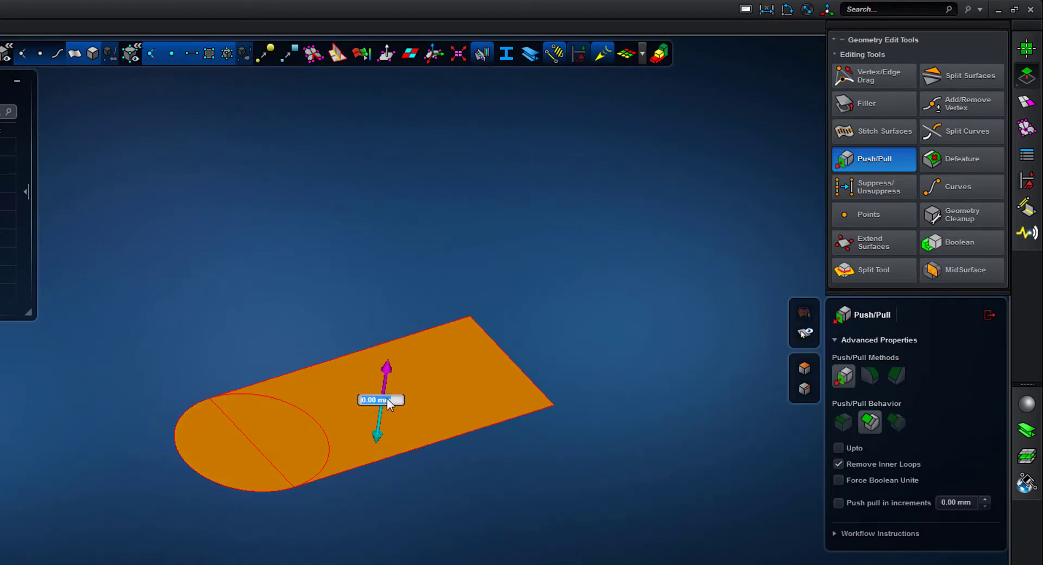
pyautogui.write('25')
pyautogui.press('Return')
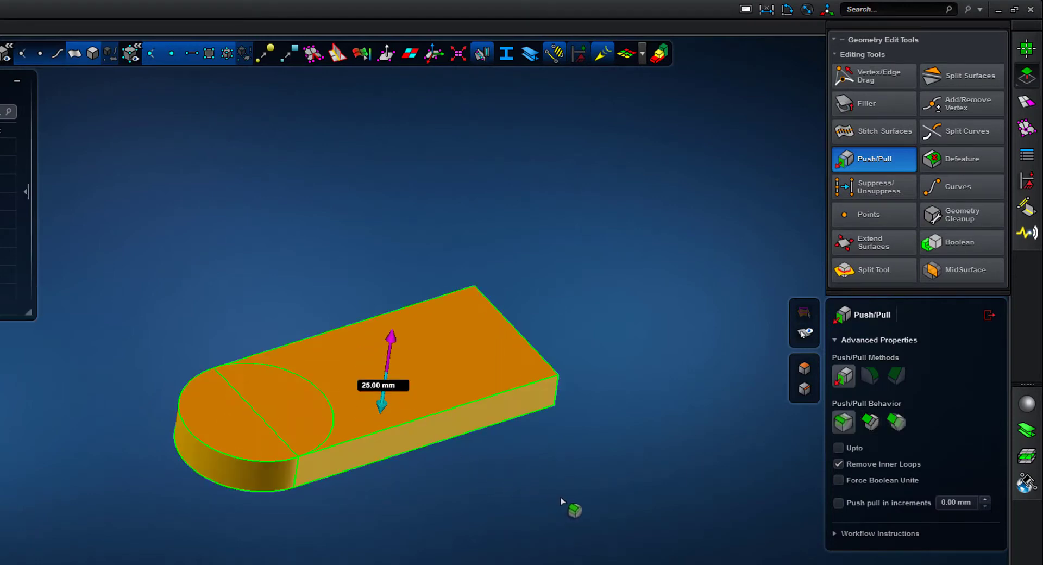
pyautogui.click(989, 315)
# - Check the two overlapping solids with the 2.5D meshability colouring and switch it off again
pyautogui.moveTo(687, 298); pyautogui.dragTo(788, 342, button='middle')
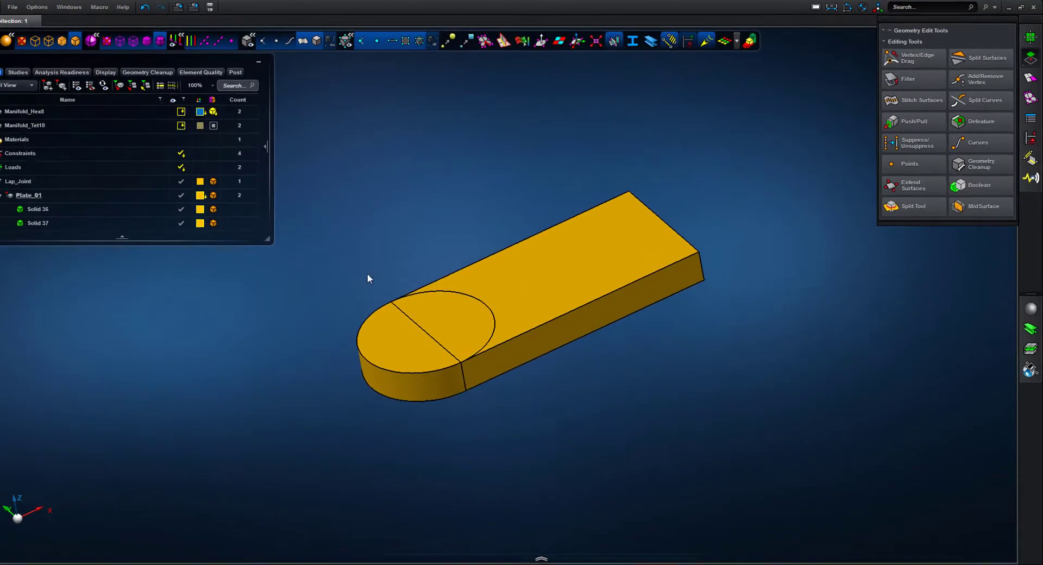
pyautogui.click(224, 184)
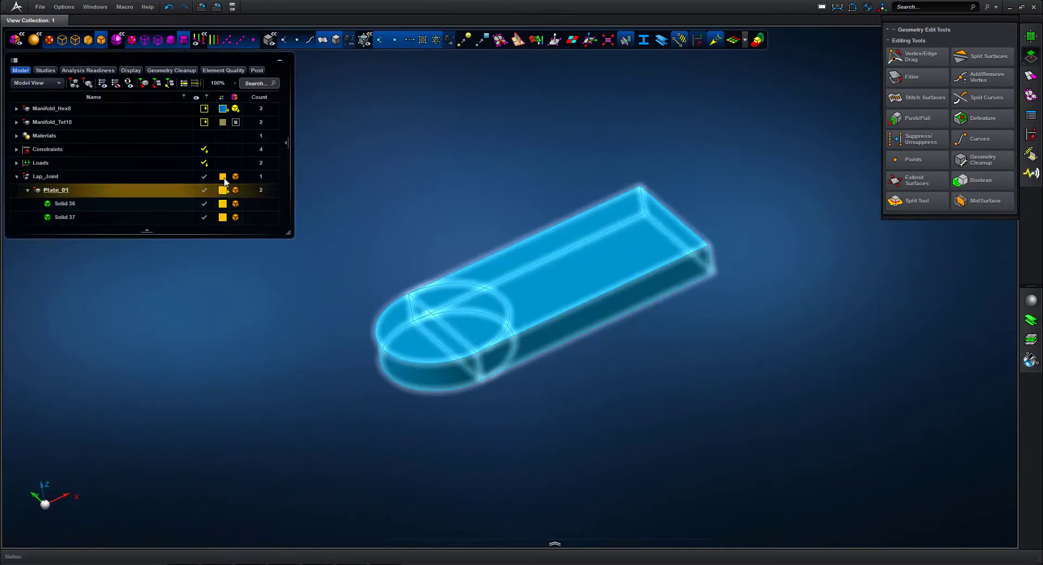
pyautogui.click(433, 166)
pyautogui.click(759, 41)
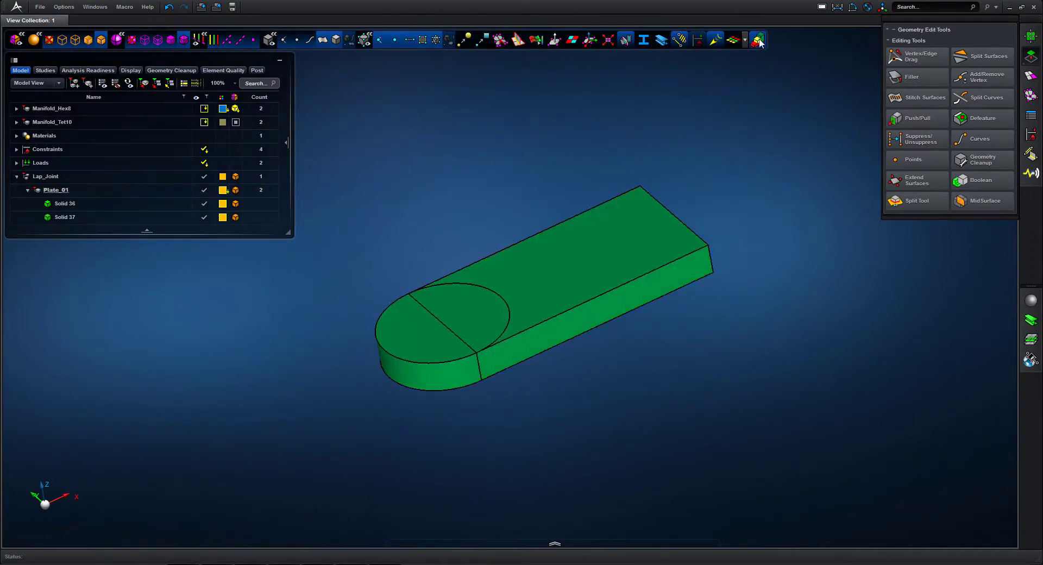
pyautogui.click(759, 41)
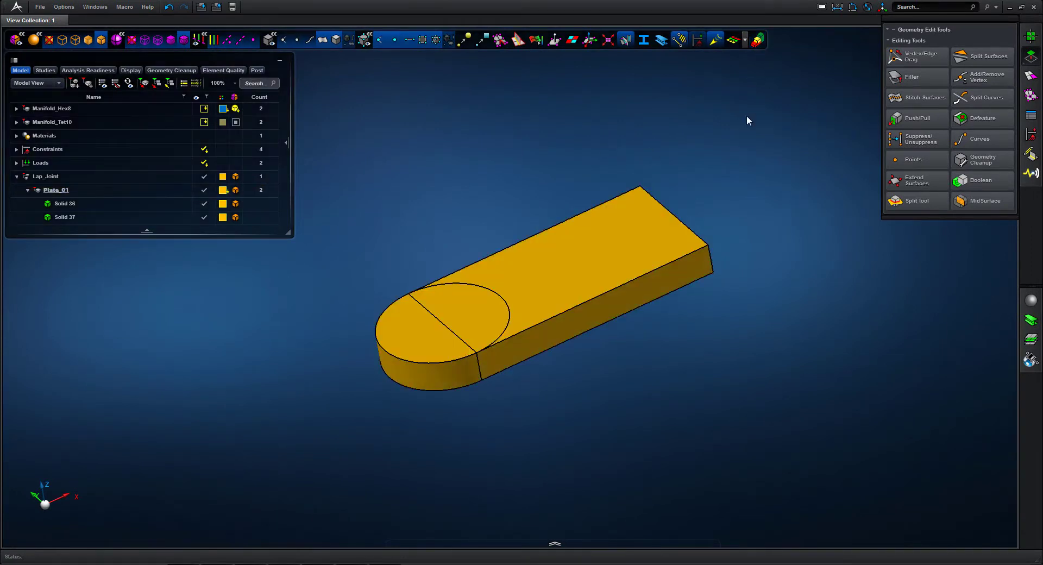
pyautogui.moveTo(746, 121); pyautogui.dragTo(759, 124, button='middle')
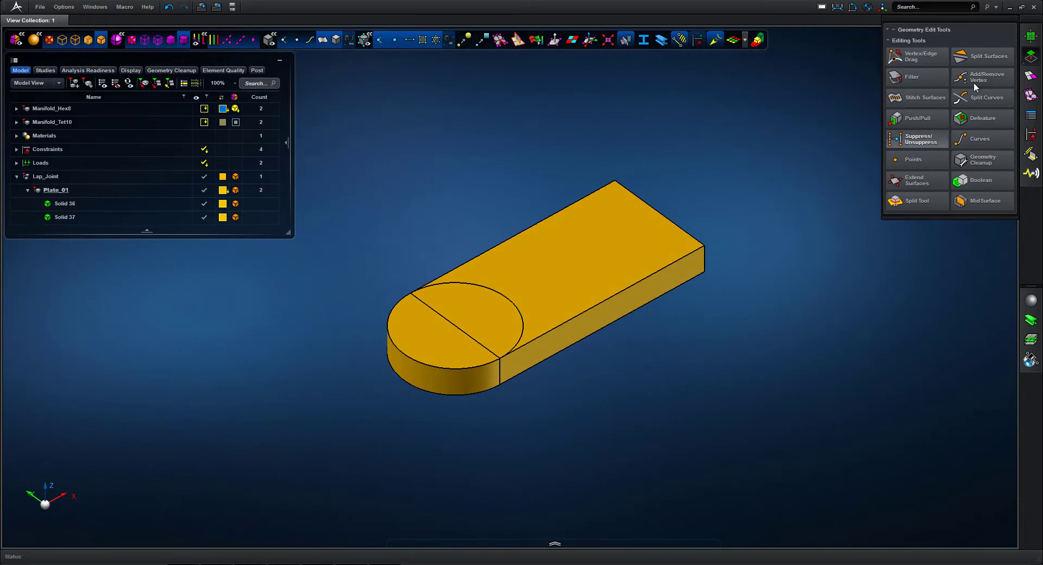
# - Sketch a 20 mm radius circle on the plate's top face, concentric with the rounded end
pyautogui.click(1030, 37)
pyautogui.click(925, 100)
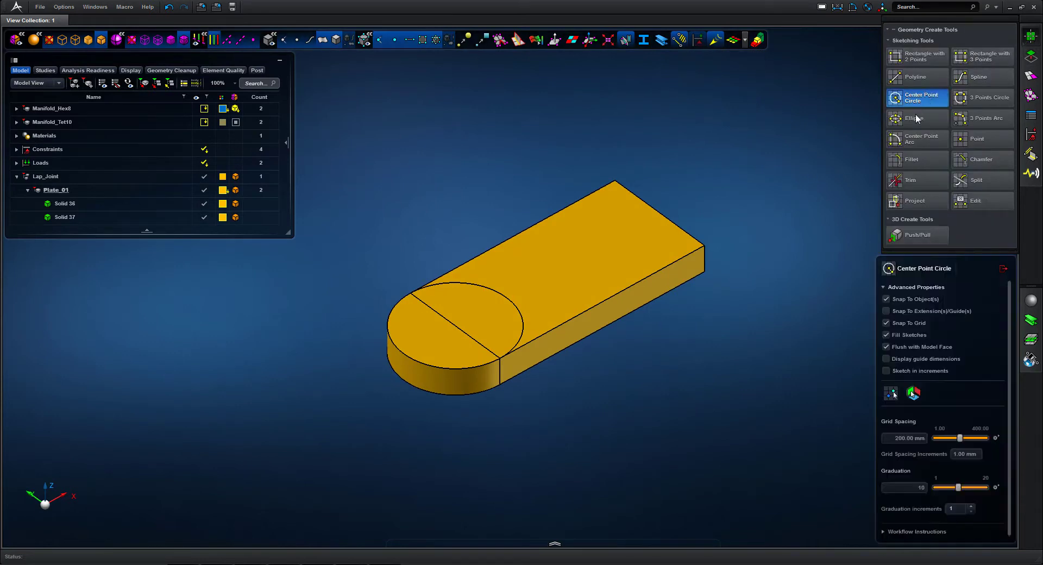
pyautogui.click(465, 311)
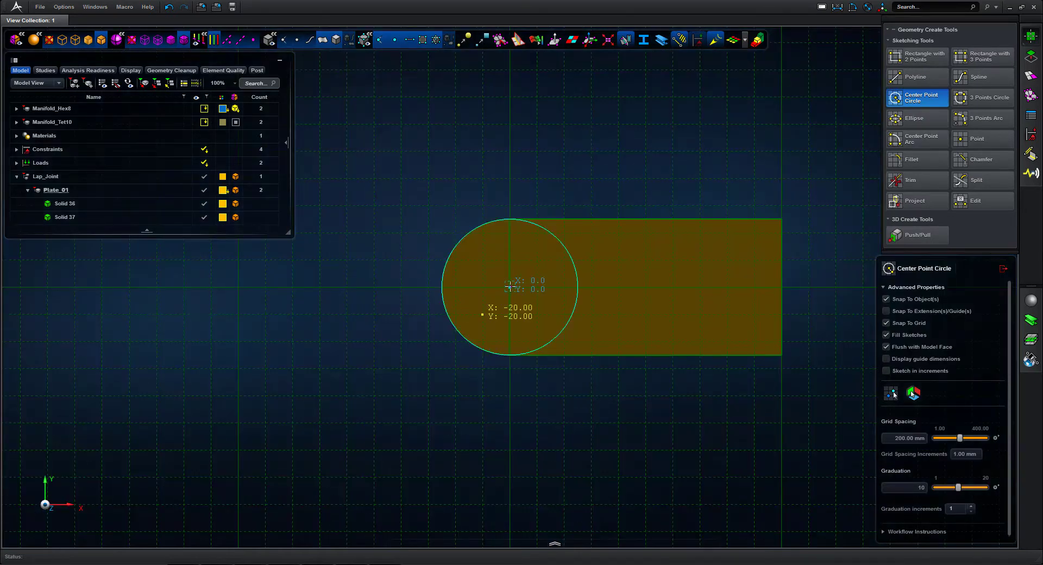
pyautogui.click(510, 287)
pyautogui.click(509, 259)
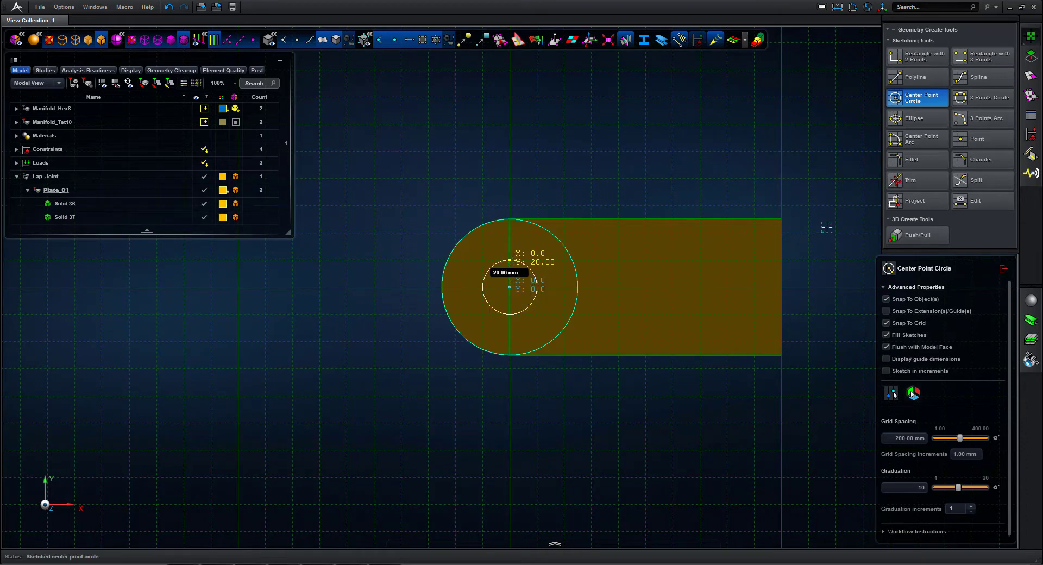
pyautogui.click(1002, 269)
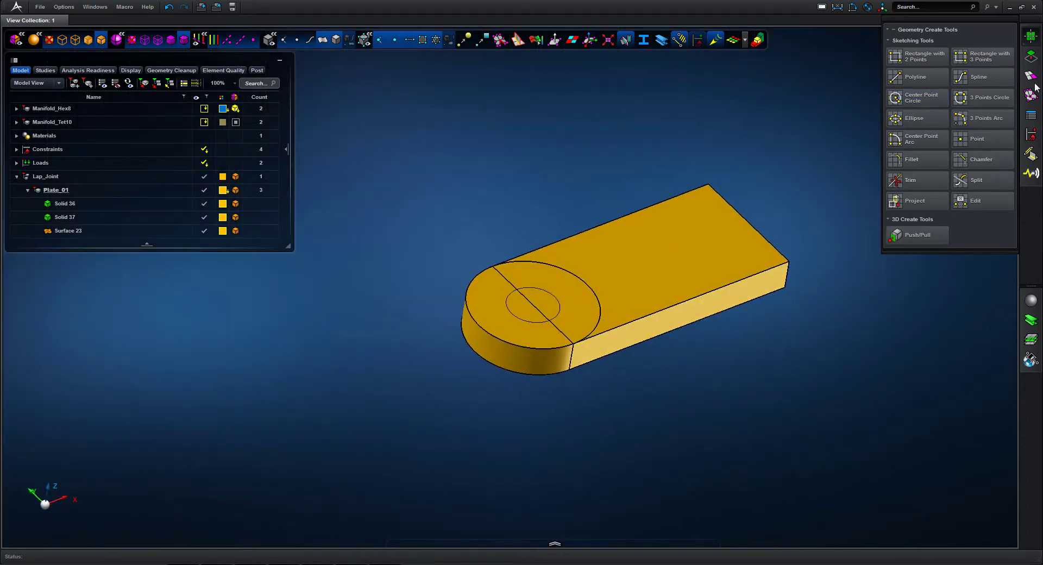
# - Push the small circle down through the full plate thickness with Push/Pull to cut a through hole
pyautogui.click(1029, 57)
pyautogui.click(923, 118)
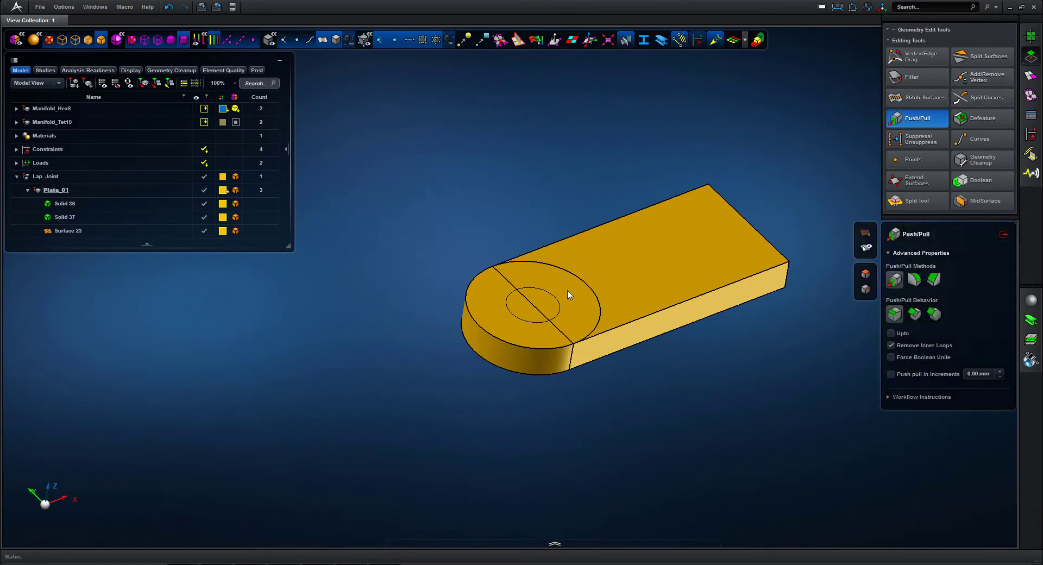
pyautogui.click(524, 316)
pyautogui.moveTo(528, 329); pyautogui.dragTo(515, 453)
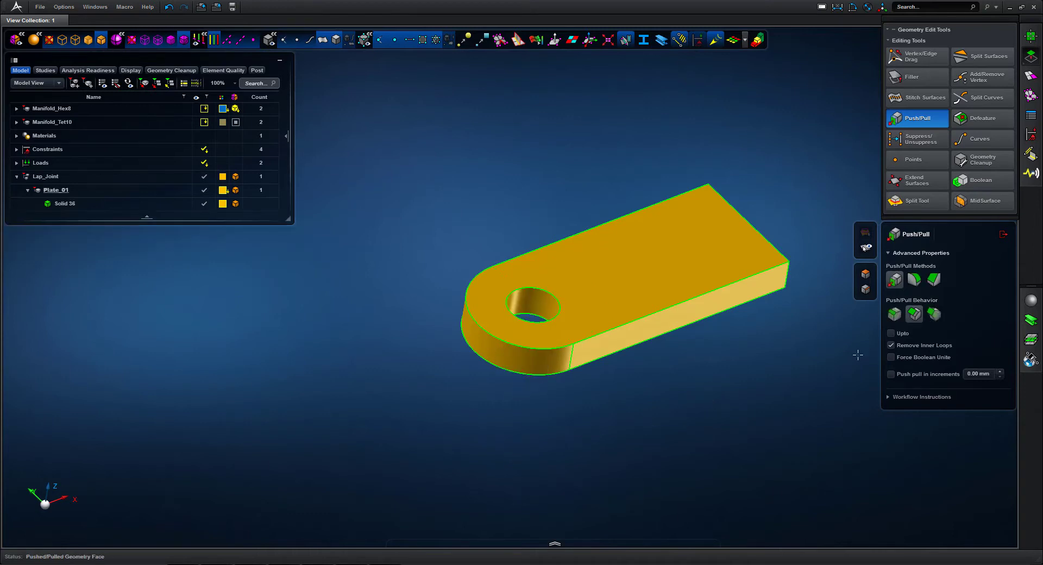
pyautogui.click(1003, 234)
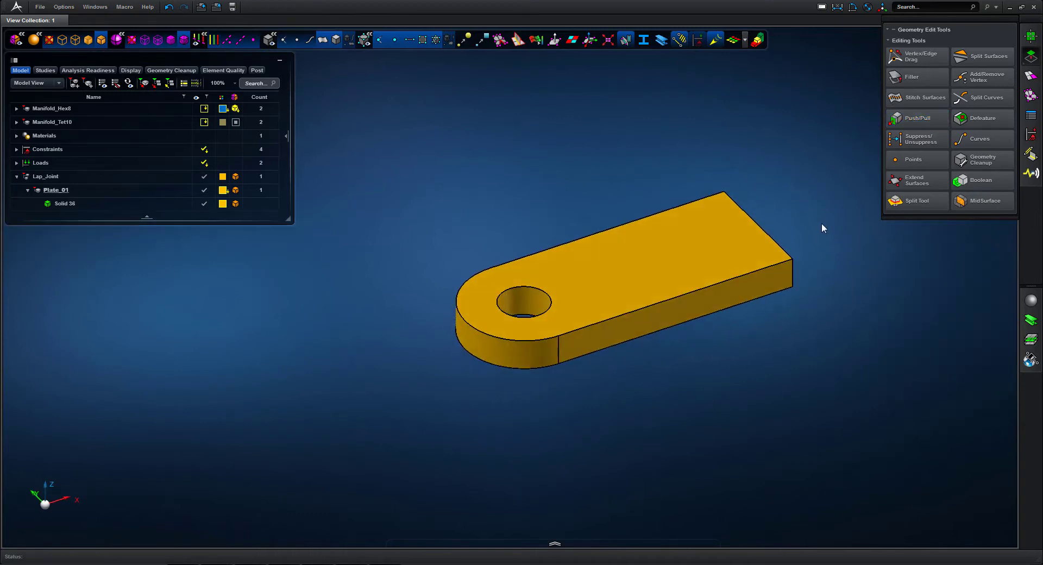
# - Check the 2.5D meshability of the plate with its through hole and restore the normal colours
pyautogui.click(762, 42)
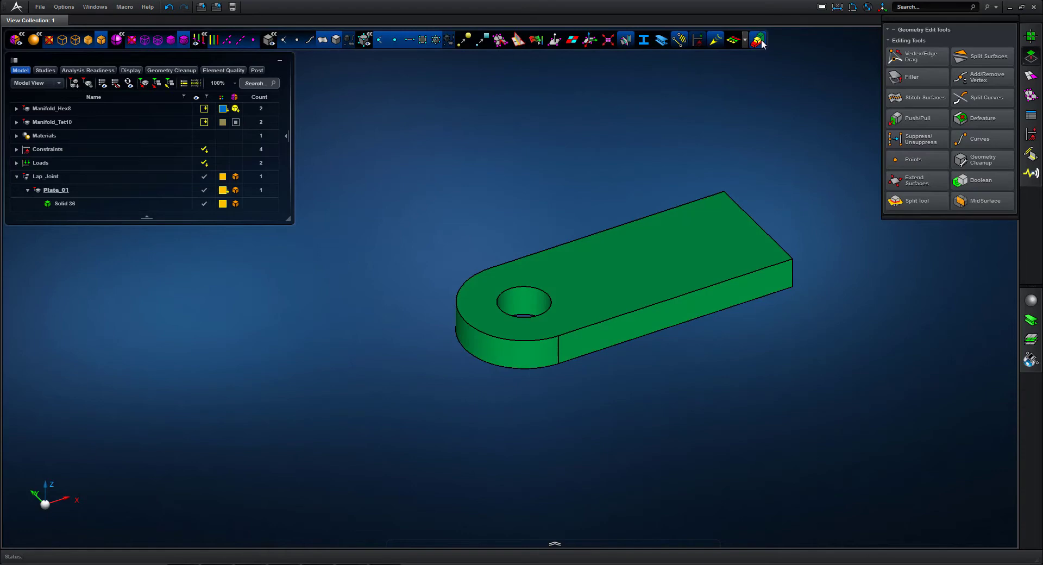
pyautogui.click(762, 43)
pyautogui.moveTo(755, 60); pyautogui.dragTo(713, 120, button='middle')
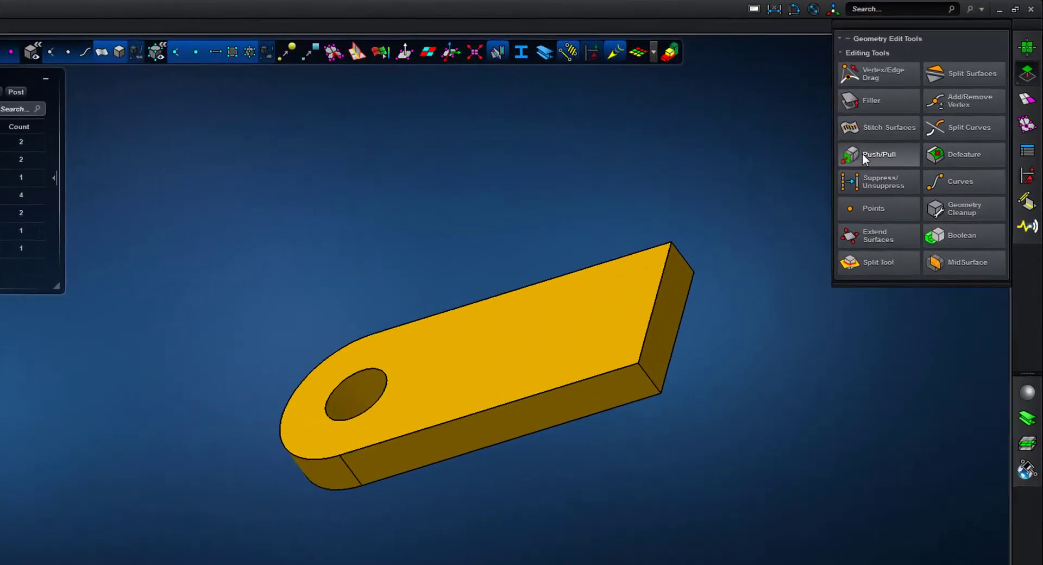
# - Fillet the edge of the plate's square end at 10 mm with Push/Pull and turn on the 2.5D meshability colouring
pyautogui.click(861, 153)
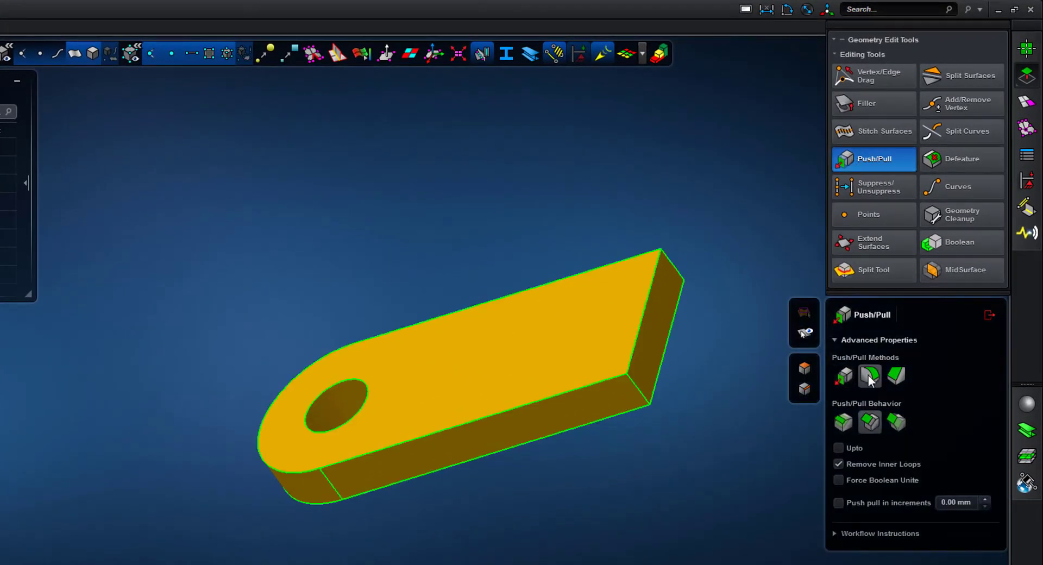
pyautogui.moveTo(648, 297); pyautogui.dragTo(647, 298)
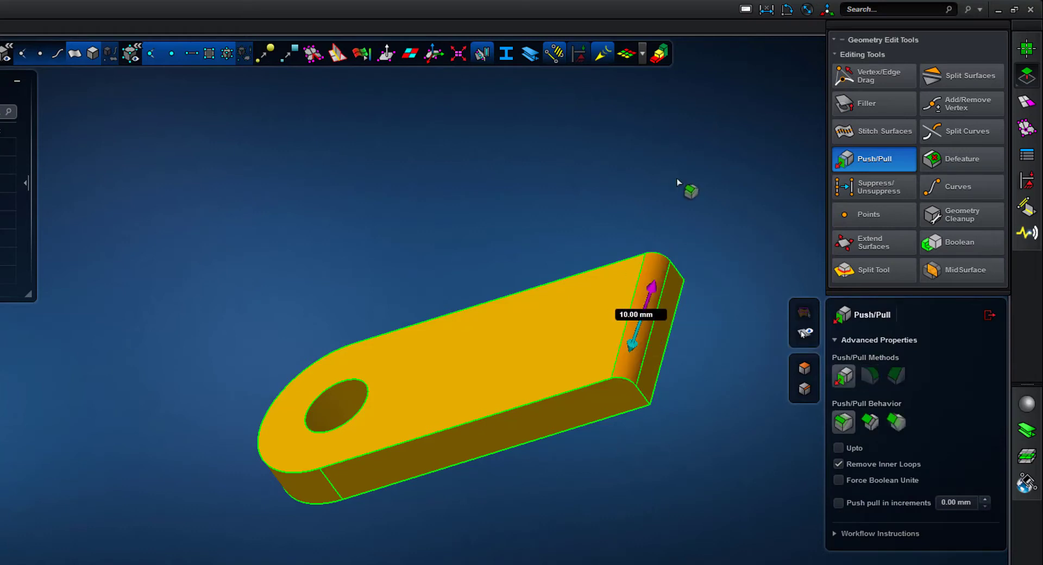
pyautogui.click(658, 55)
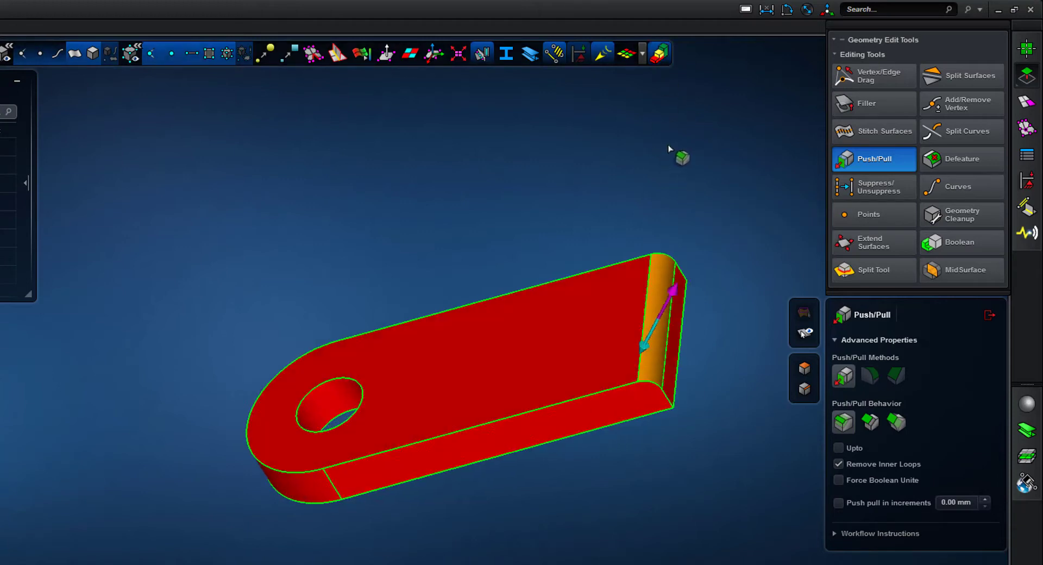
pyautogui.moveTo(599, 137); pyautogui.dragTo(643, 160, button='middle')
pyautogui.click(989, 315)
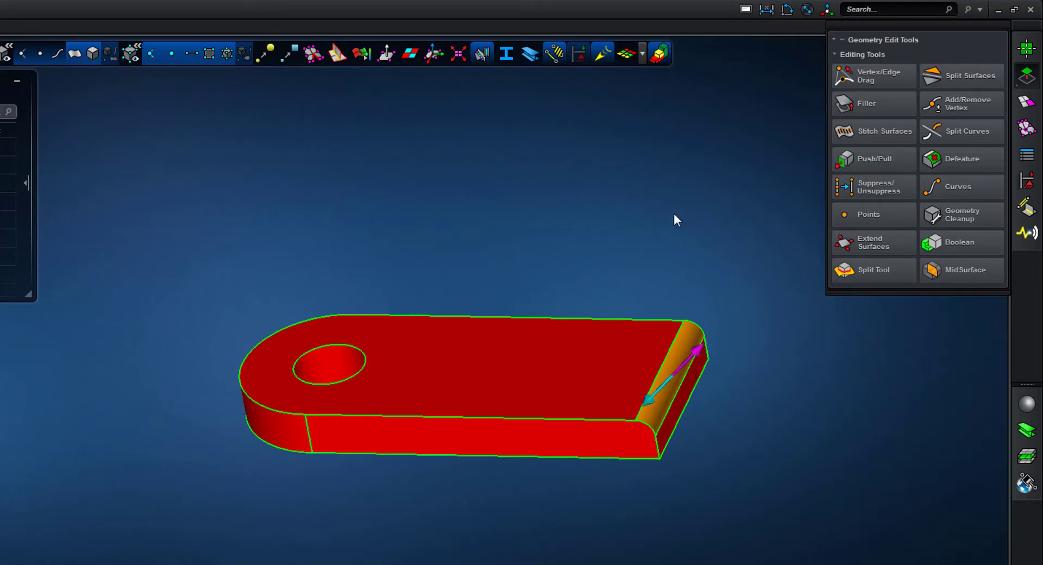
pyautogui.moveTo(633, 227); pyautogui.dragTo(682, 282, button='middle')
# - Remove the end fillet with Defeature, using automatic feature detection
pyautogui.click(964, 158)
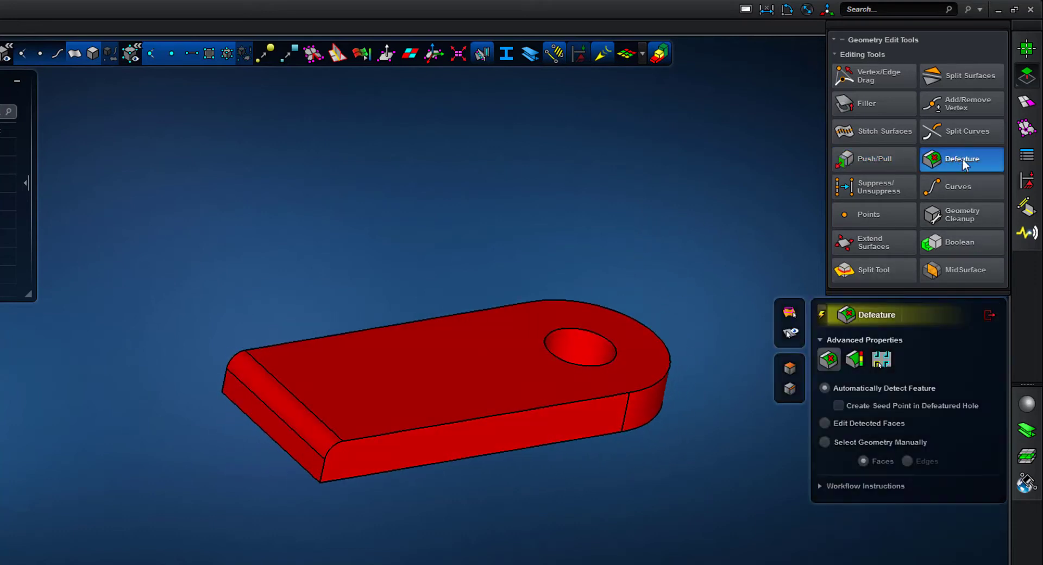
pyautogui.click(320, 434)
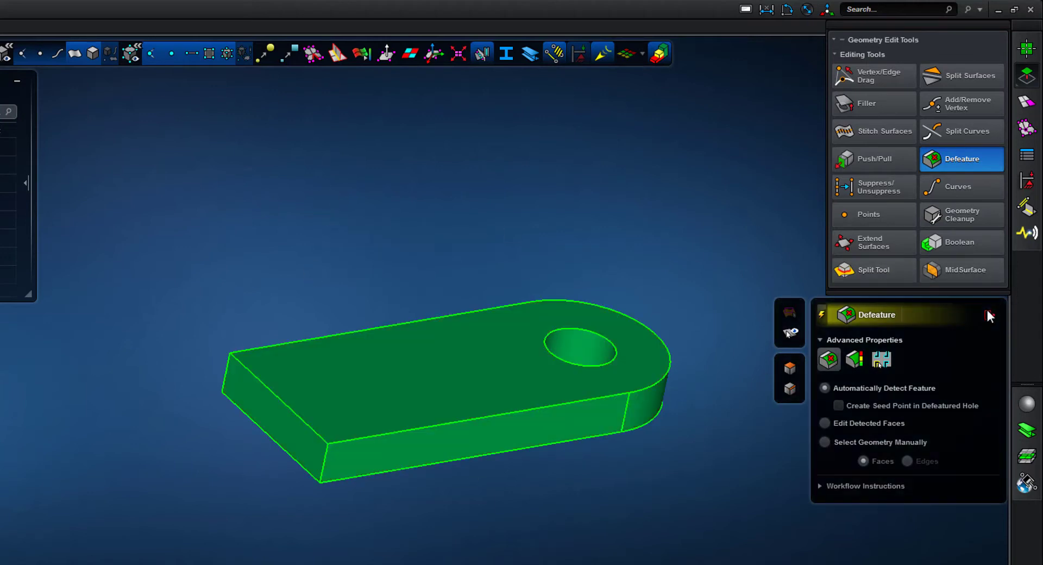
pyautogui.click(988, 315)
pyautogui.moveTo(554, 217); pyautogui.dragTo(715, 258, button='middle')
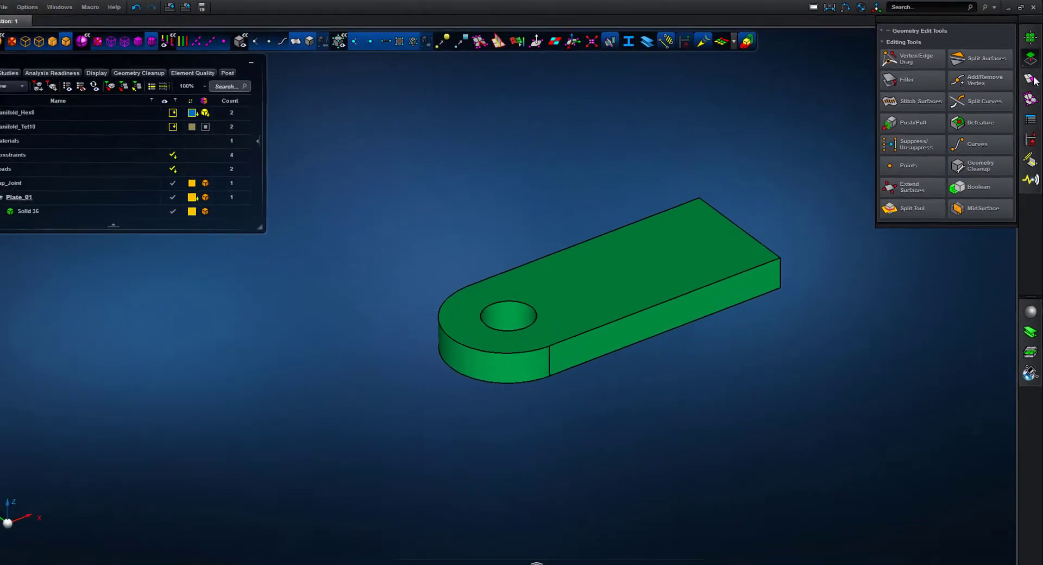
# - Generate a 2.5D mesh with a 5 mm mesh size on the plate solid and inspect the mesh
pyautogui.click(1026, 101)
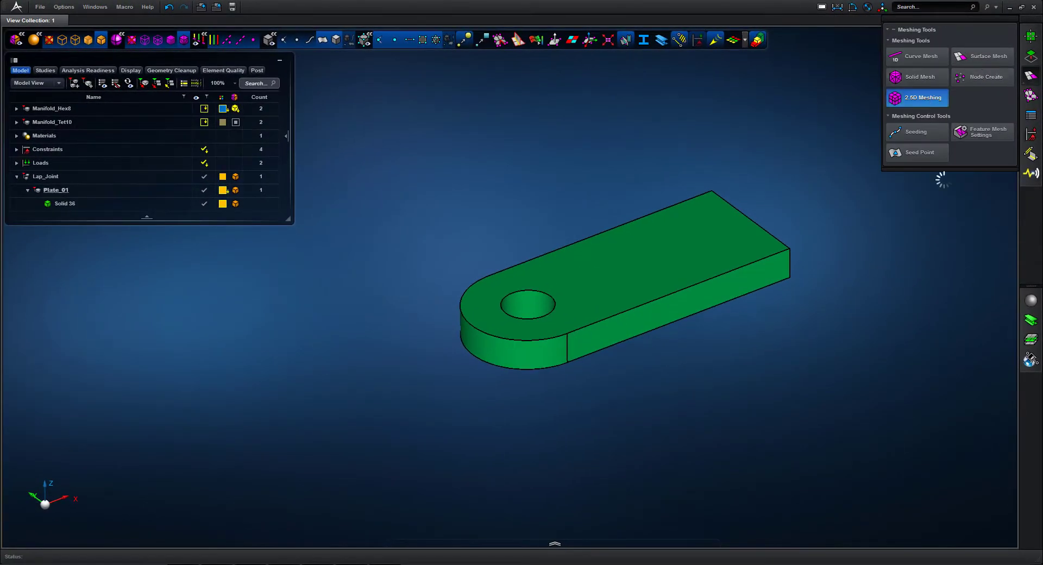
pyautogui.click(722, 248)
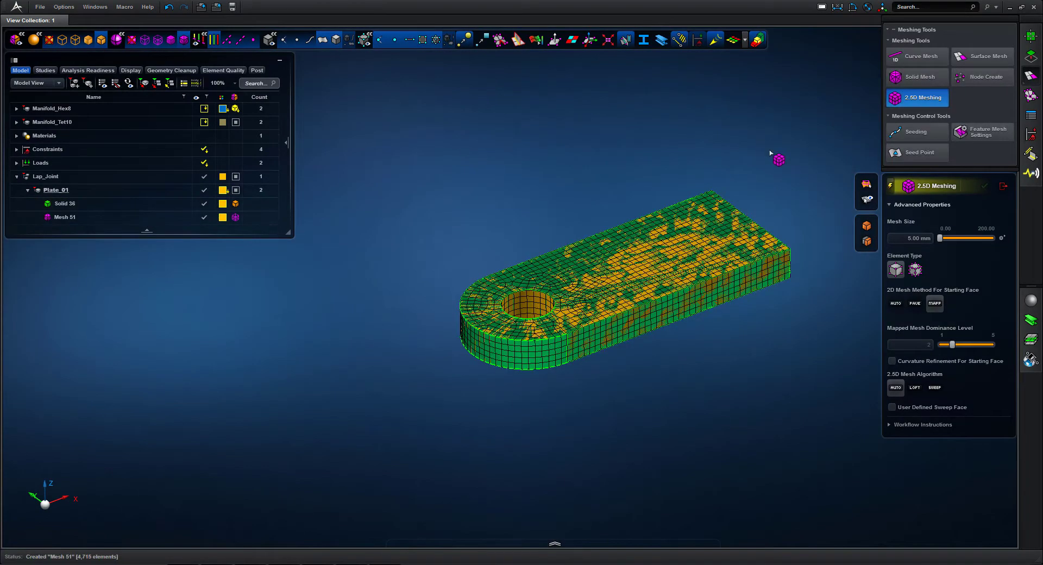
pyautogui.click(334, 43)
pyautogui.moveTo(496, 145); pyautogui.dragTo(324, 64, button='middle')
pyautogui.click(334, 39)
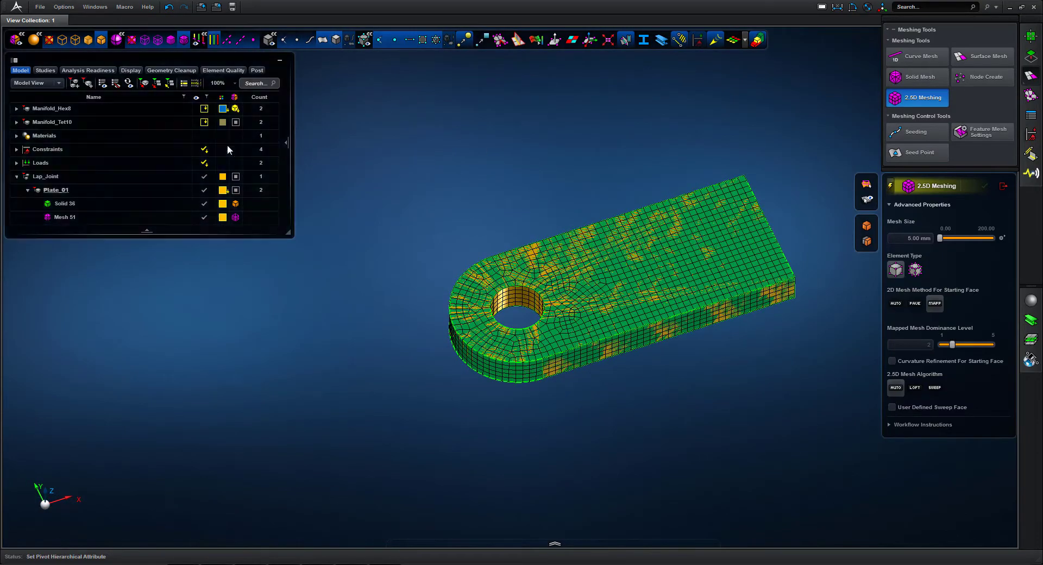
# - Delete the existing 2.5D mesh from Plate_01, keeping its solid
pyautogui.click(84, 217)
pyautogui.rightClick(84, 217)
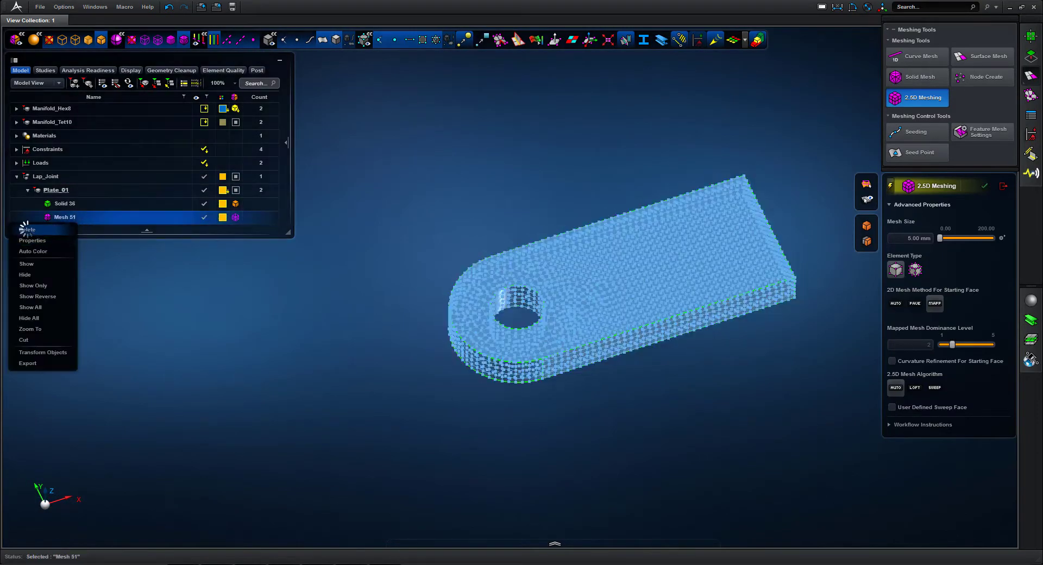
pyautogui.click(64, 228)
# - Generate a 5 mm paved surface mesh with washer feature meshing on the plate's upper face
pyautogui.click(986, 59)
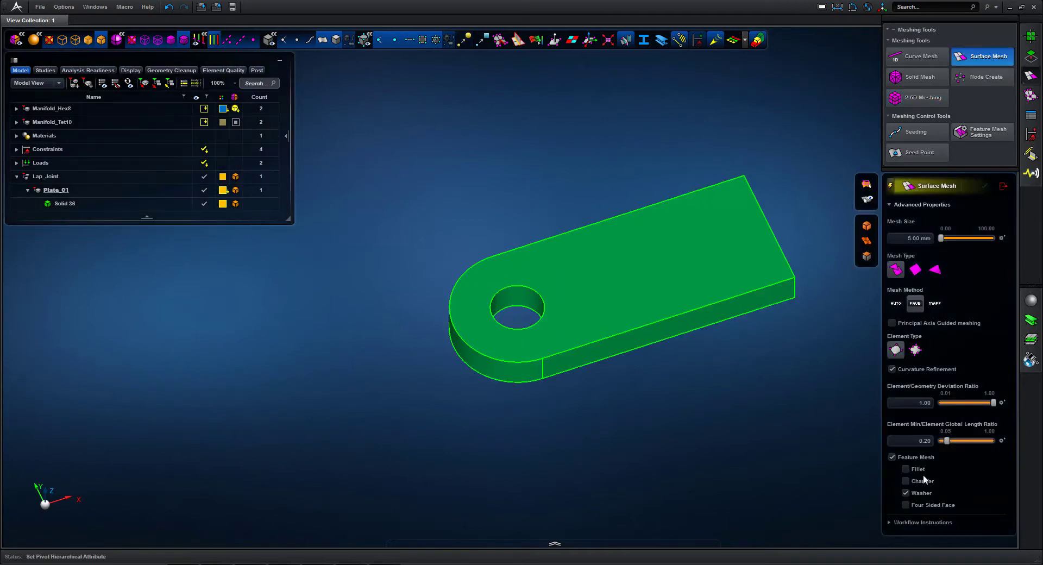
pyautogui.click(866, 256)
pyautogui.click(717, 220)
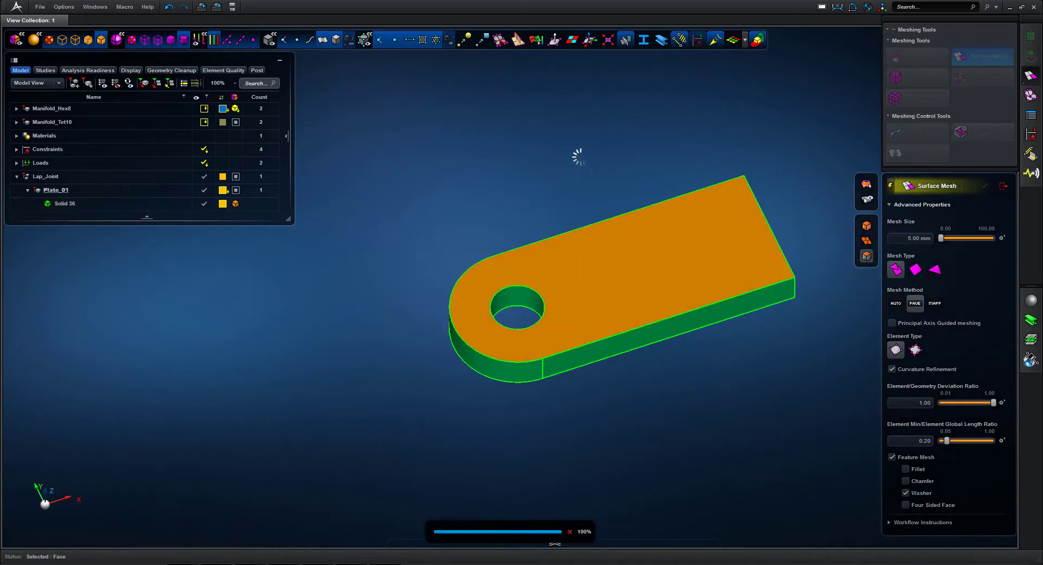
pyautogui.click(335, 41)
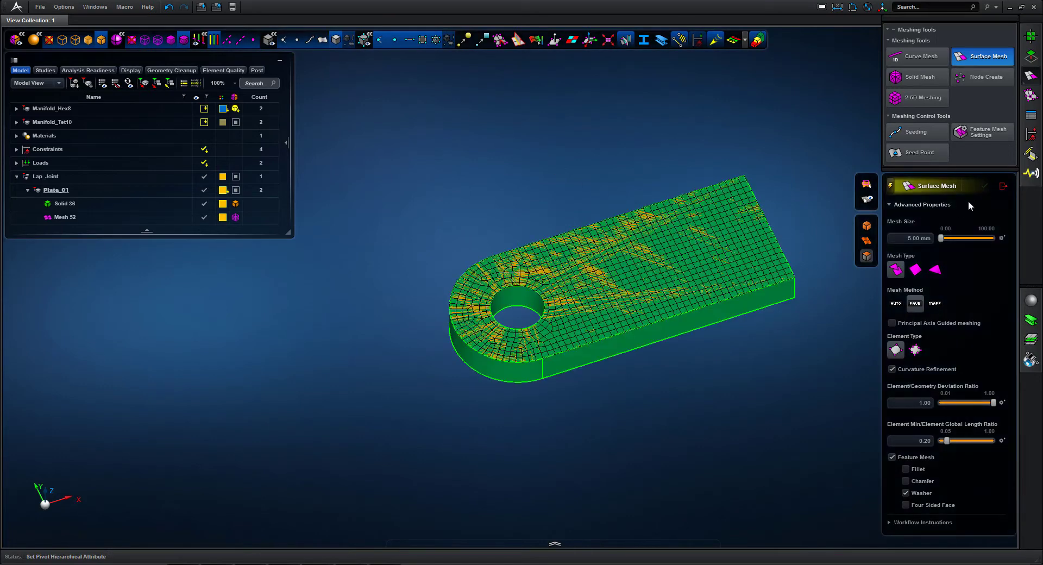
pyautogui.click(1001, 186)
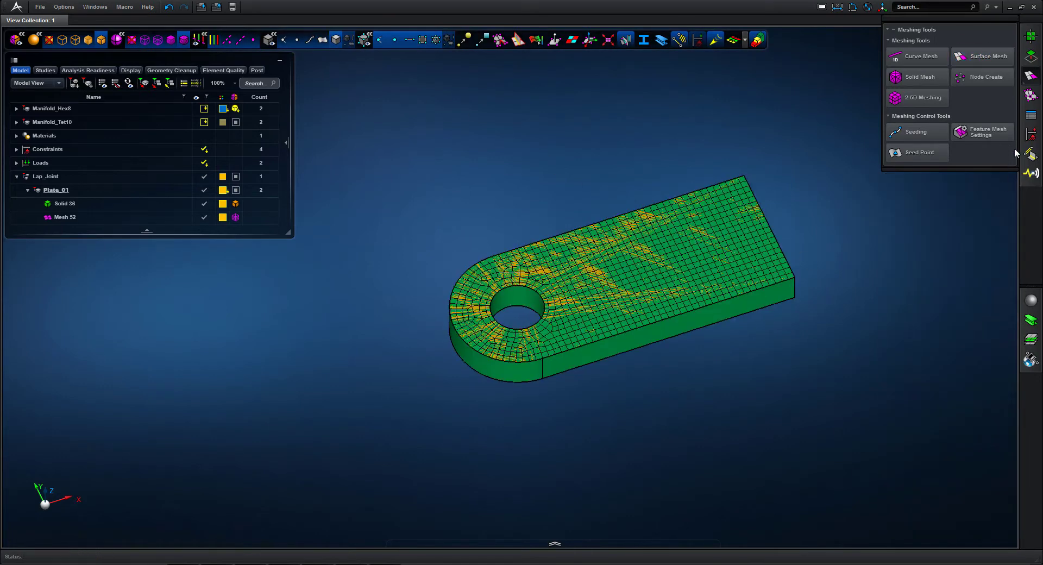
# - Generate a 5 mm 2.5D mesh on the plate from its surface-meshed upper face and inspect the result
pyautogui.click(930, 100)
pyautogui.click(706, 197)
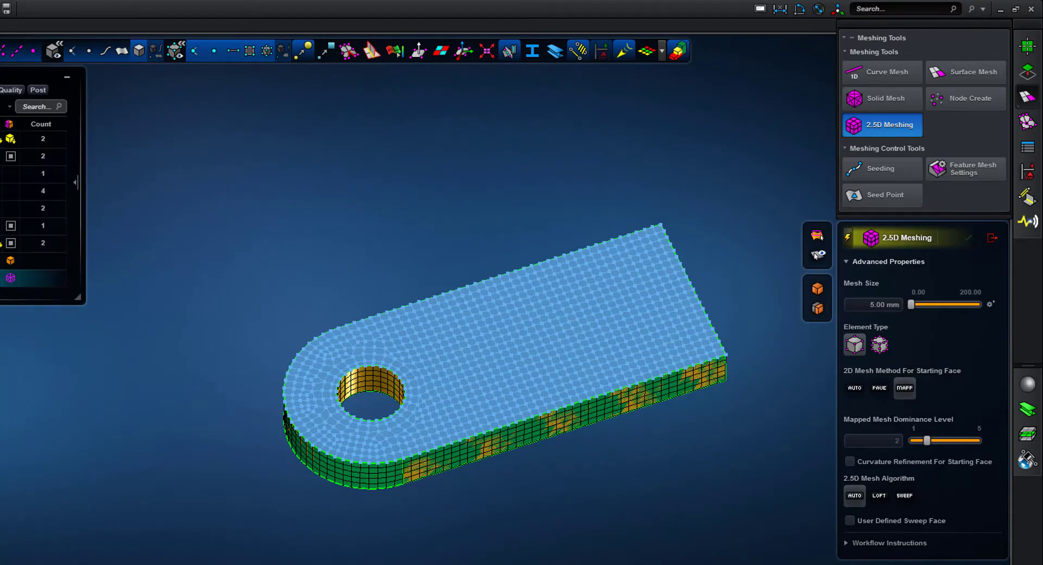
pyautogui.moveTo(381, 219); pyautogui.dragTo(225, 185, button='middle')
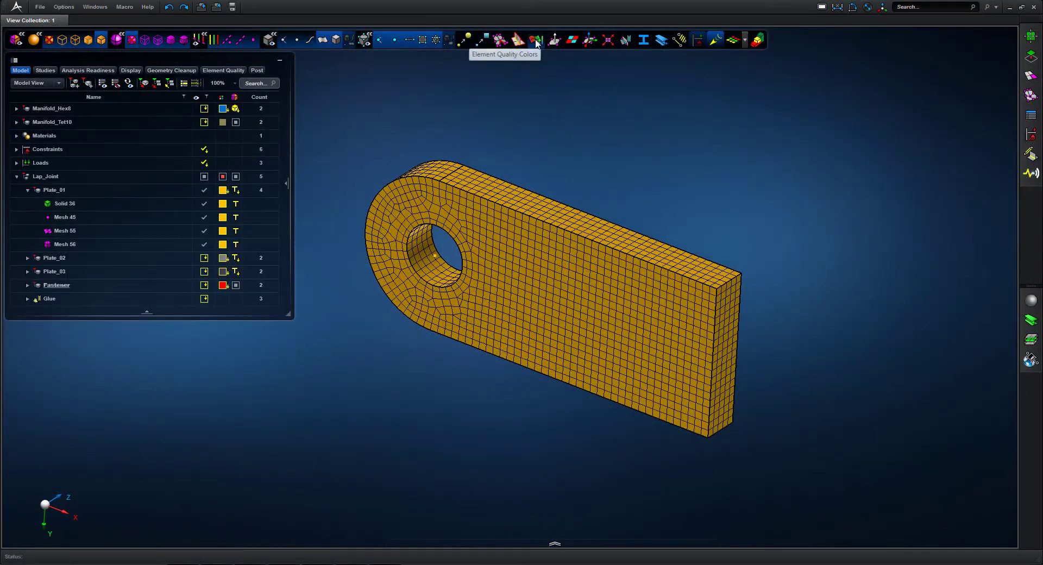
# - Turn on the element quality colours and examine the aspect ratio of the plate's 3D elements
pyautogui.click(536, 40)
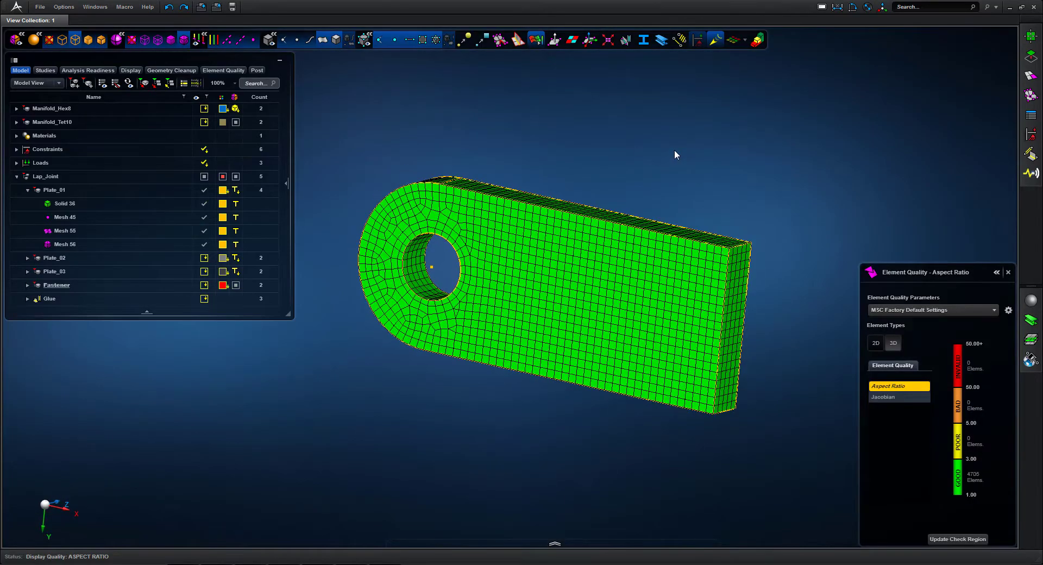
pyautogui.moveTo(674, 151)
pyautogui.mouseDown(button='middle')
pyautogui.moveTo(684, 133)
pyautogui.moveTo(734, 142)
pyautogui.moveTo(683, 166)
pyautogui.mouseUp(button='middle')
pyautogui.moveTo(958, 476)
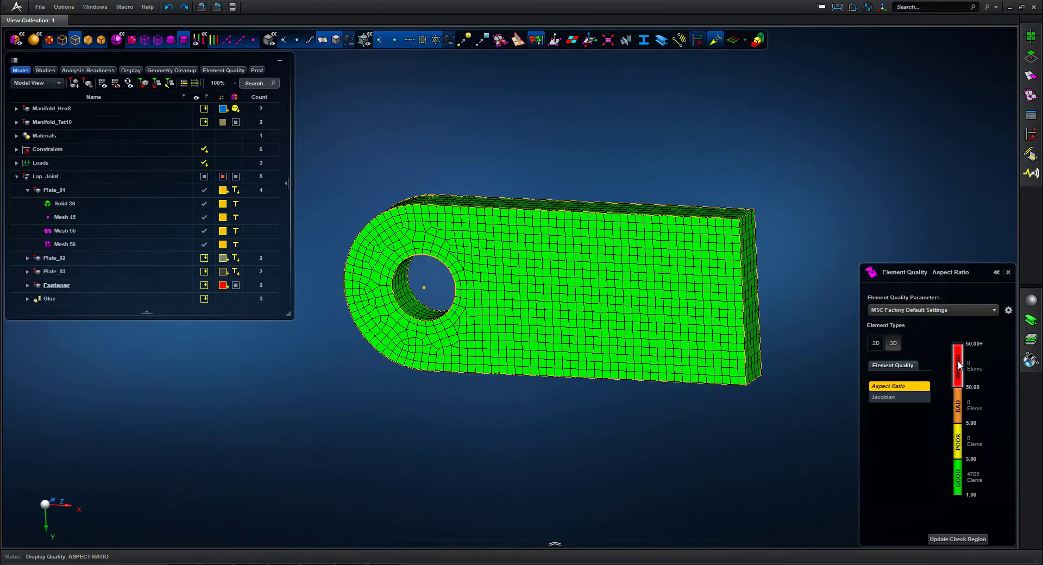
# - Extend the meshed plate by 25 mm at its square end face with Push/Pull
pyautogui.click(1031, 57)
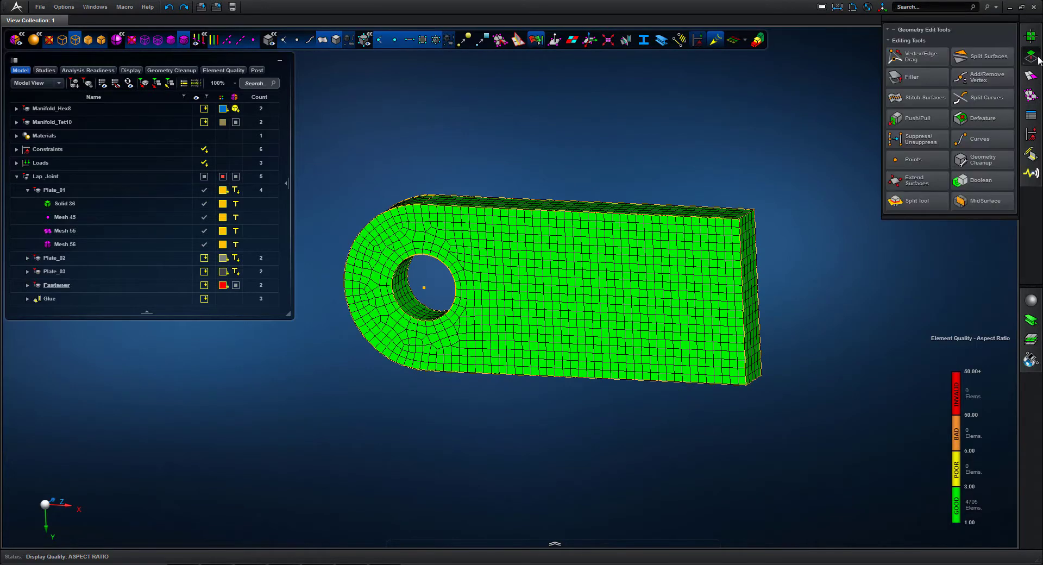
pyautogui.click(927, 118)
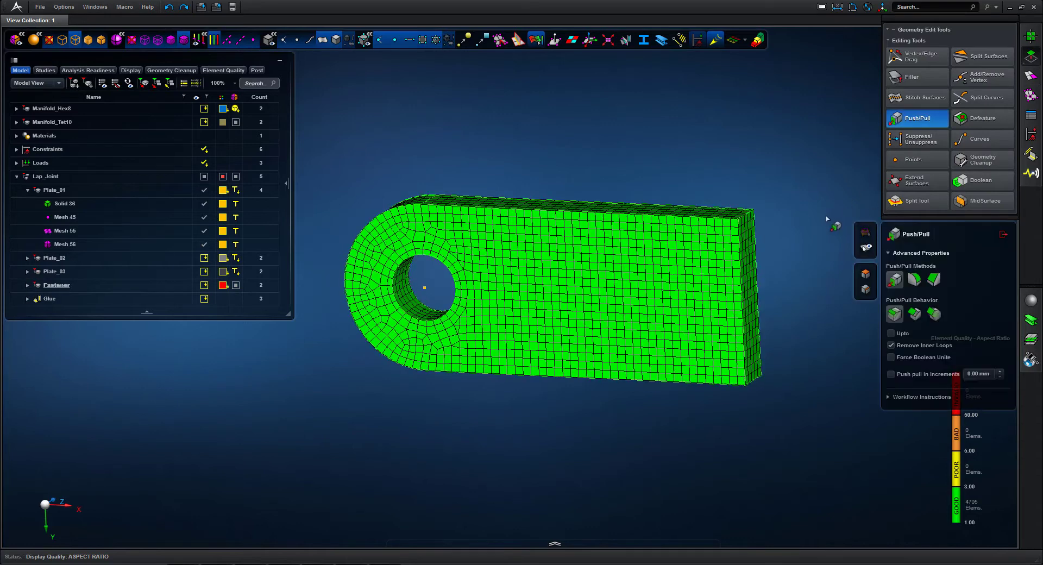
pyautogui.moveTo(826, 216); pyautogui.dragTo(778, 249, button='right')
pyautogui.click(728, 289)
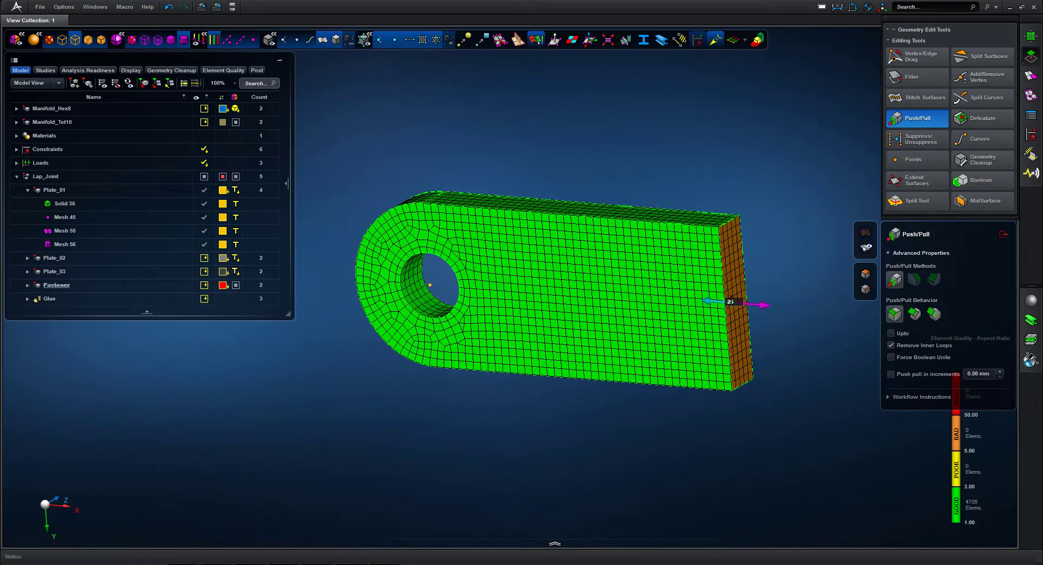
pyautogui.press('Return')
pyautogui.moveTo(760, 178)
pyautogui.mouseDown(button='right')
pyautogui.moveTo(771, 144)
pyautogui.moveTo(748, 169)
pyautogui.mouseUp(button='right')
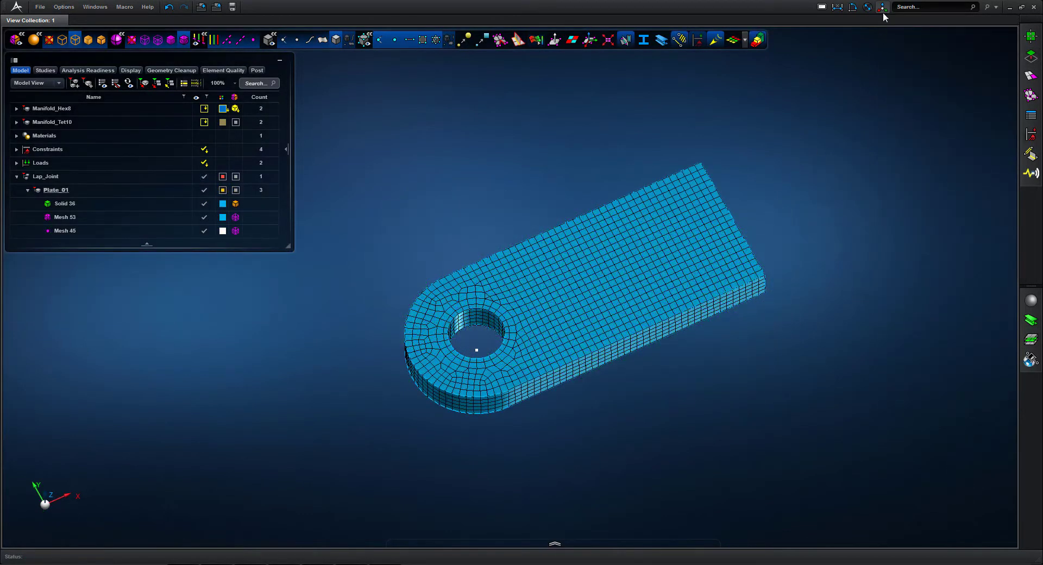
# - Copy the plate solid with its mesh 25 mm along the Z axis using the Transform tool
pyautogui.click(882, 7)
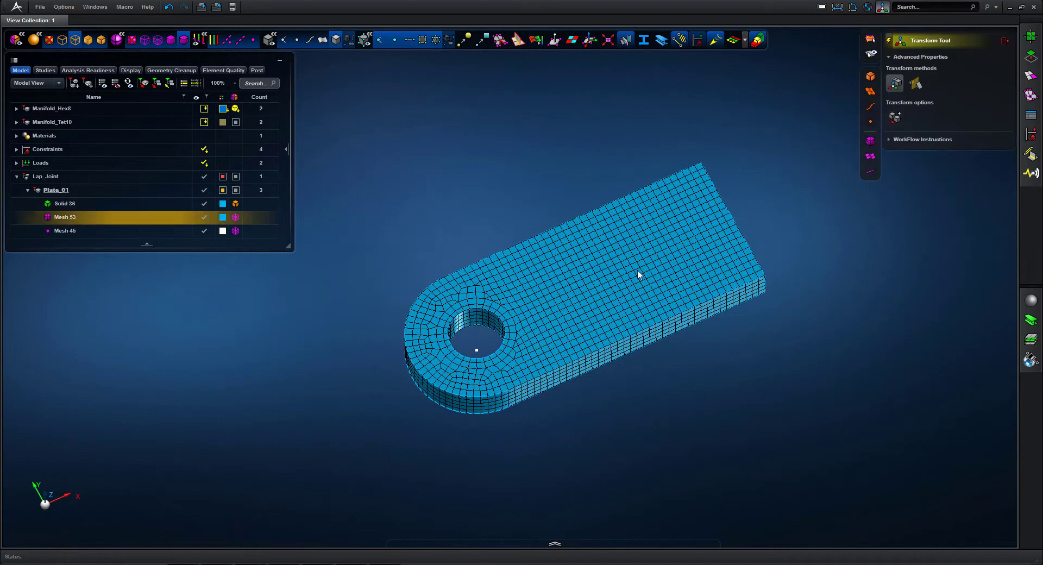
pyautogui.click(637, 270)
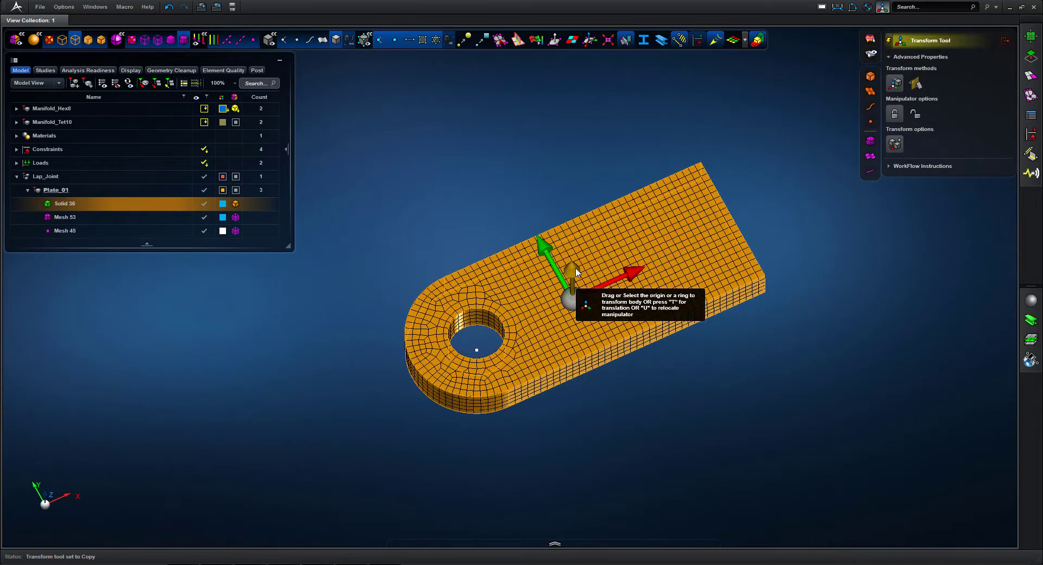
pyautogui.click(576, 273)
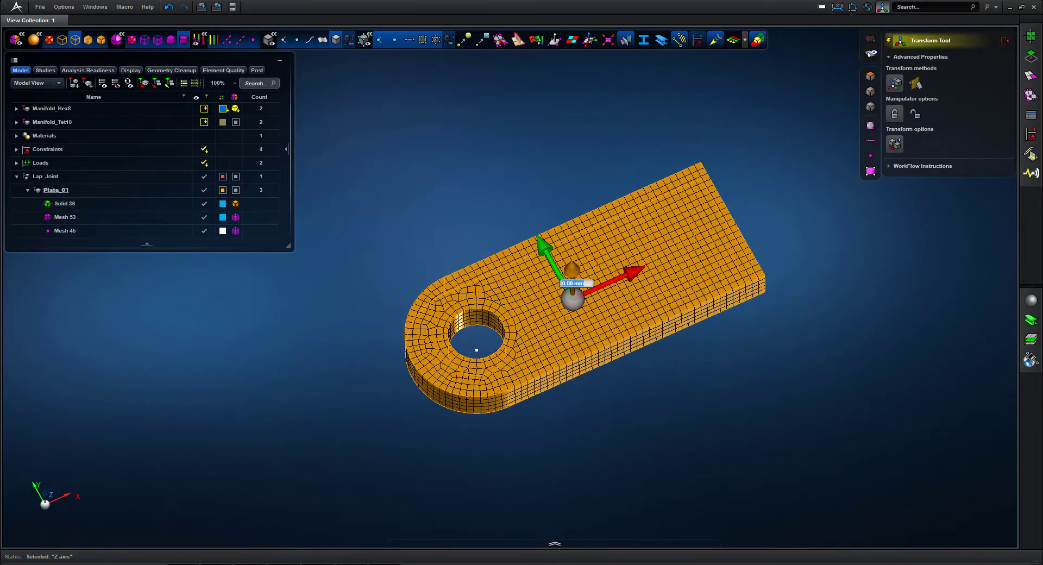
pyautogui.keyDown('ctrl'); pyautogui.moveTo(576, 273); pyautogui.dragTo(573, 257); pyautogui.keyUp('ctrl')
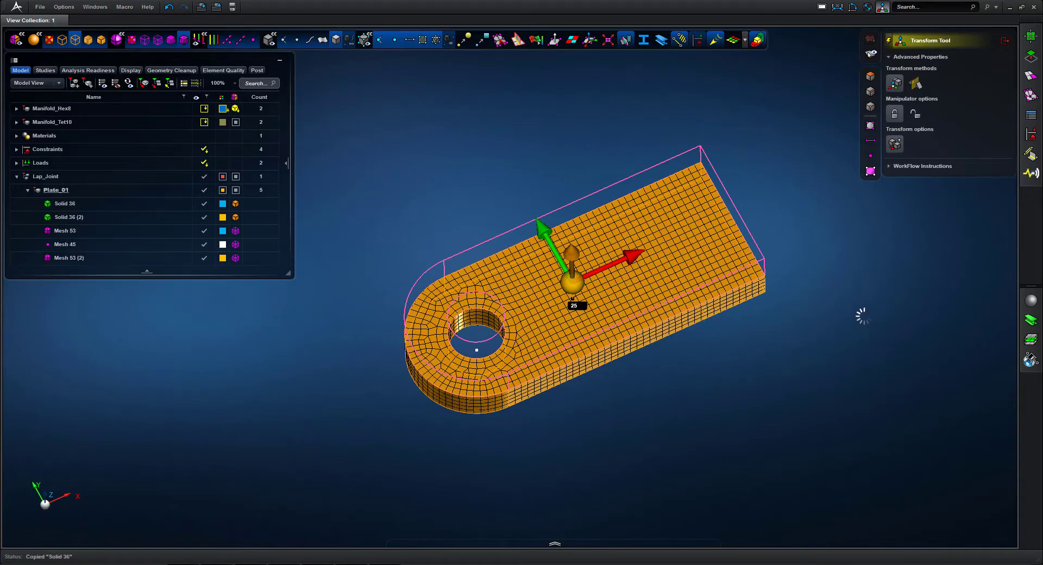
# - Make a second copy of the plate and its mesh at 50 mm along the Z axis
pyautogui.moveTo(857, 298); pyautogui.dragTo(890, 276, button='middle')
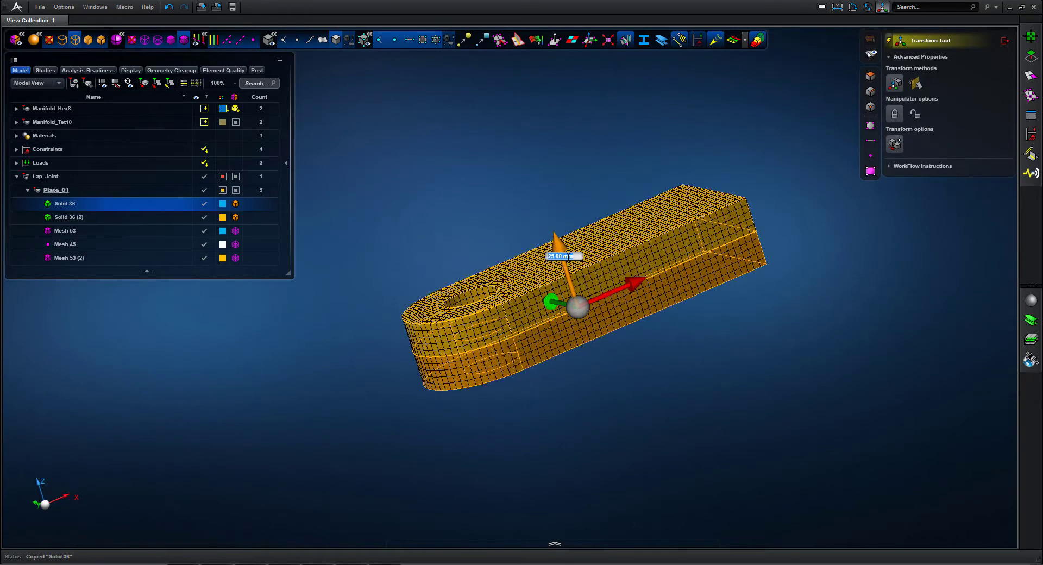
pyautogui.write('50')
pyautogui.press('Return')
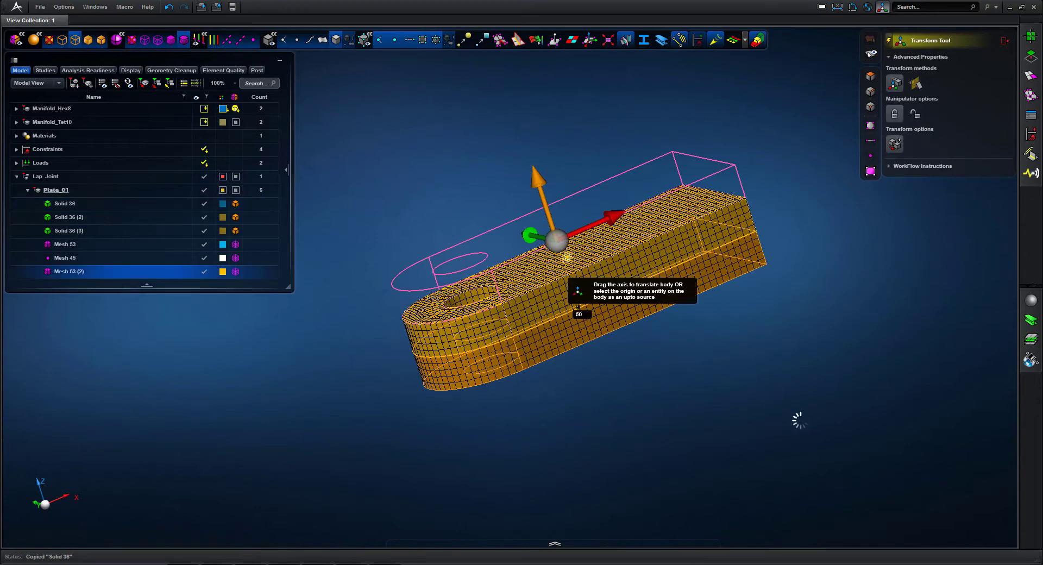
pyautogui.click(1004, 42)
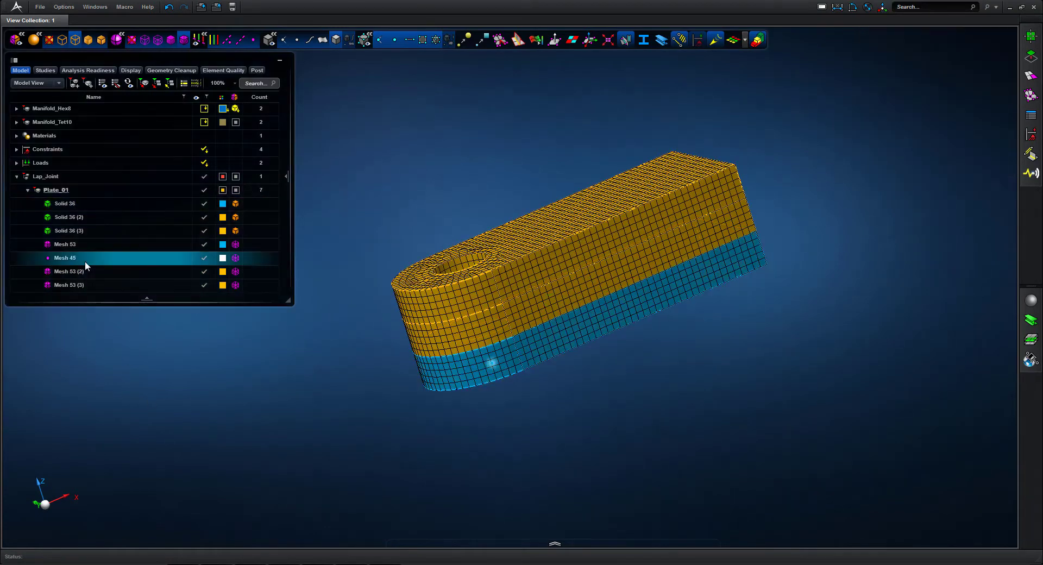
# - Apply Auto Color to the three stacked plate solid meshes and inspect them with the solid geometry hidden and shown
pyautogui.click(76, 244)
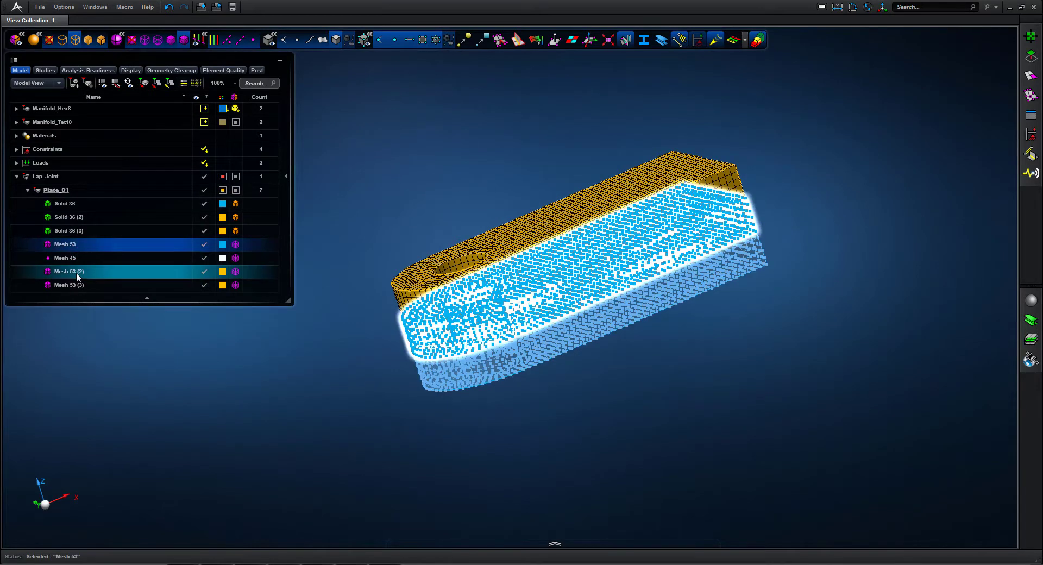
pyautogui.keyDown('ctrl'); pyautogui.click(76, 272); pyautogui.keyUp('ctrl')
pyautogui.keyDown('ctrl'); pyautogui.click(76, 284); pyautogui.keyUp('ctrl')
pyautogui.rightClick(76, 285)
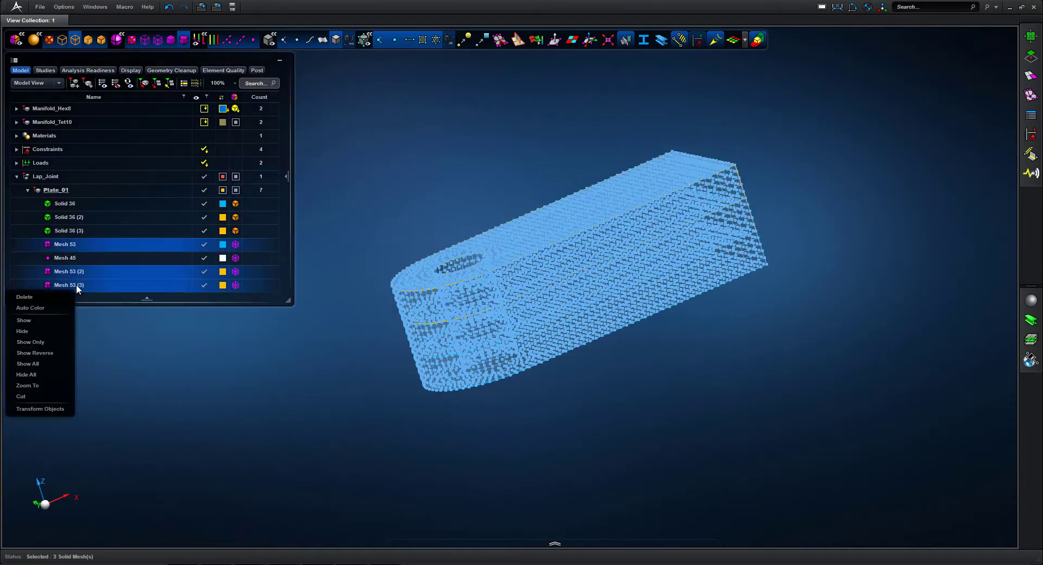
pyautogui.click(42, 308)
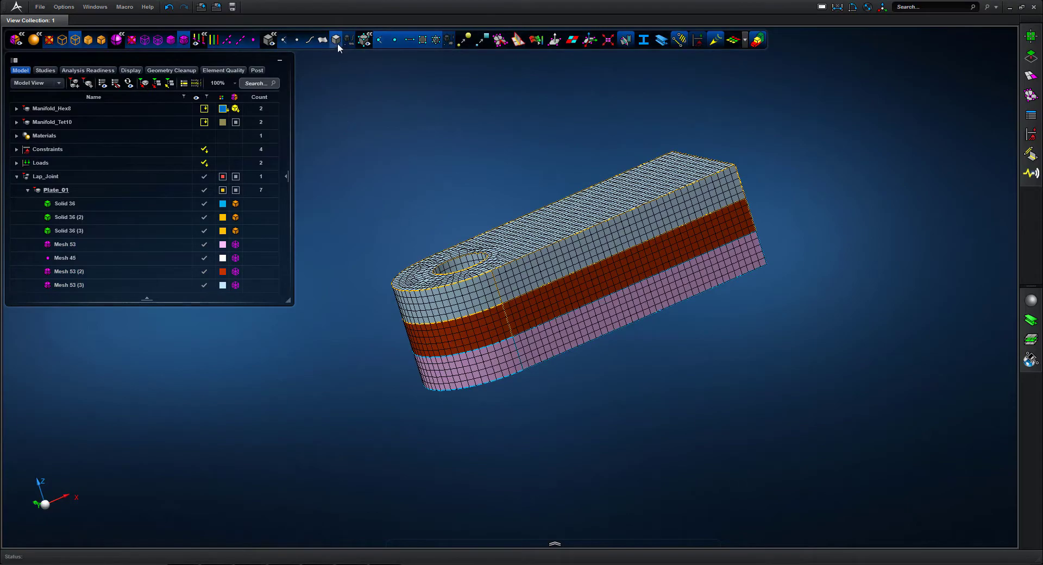
pyautogui.moveTo(465, 152); pyautogui.dragTo(512, 168, button='middle')
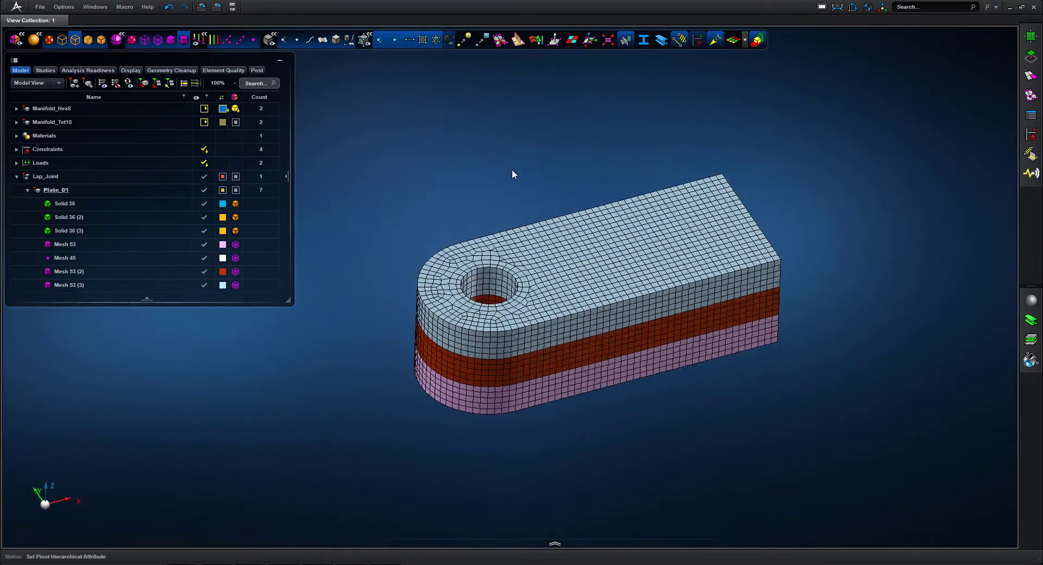
pyautogui.click(338, 41)
pyautogui.moveTo(415, 112); pyautogui.dragTo(415, 139, button='middle')
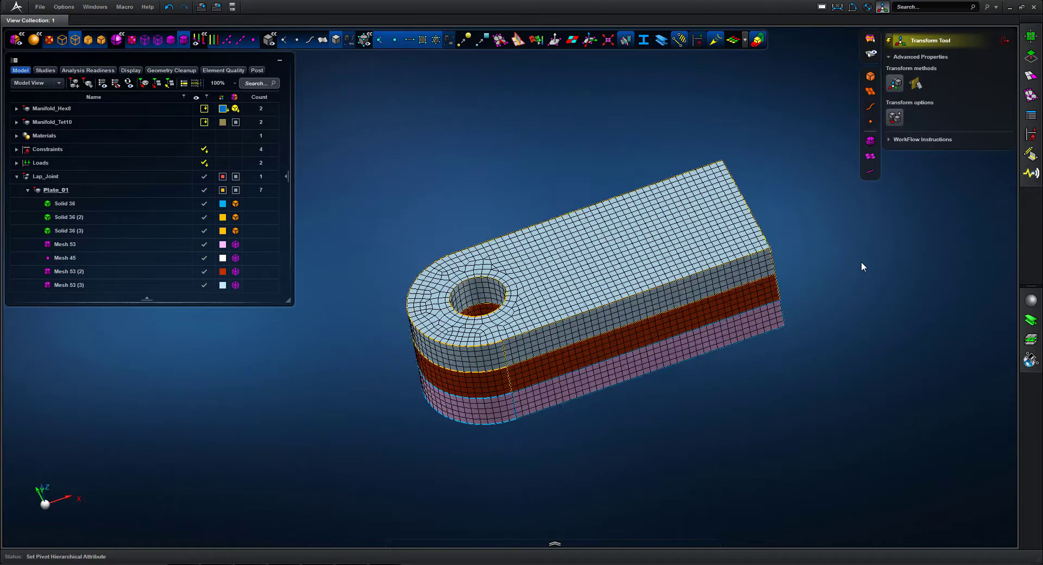
# - Relocate the Transform manipulator of the middle plate mesh to the centre point of the hole and lock it
pyautogui.click(716, 318)
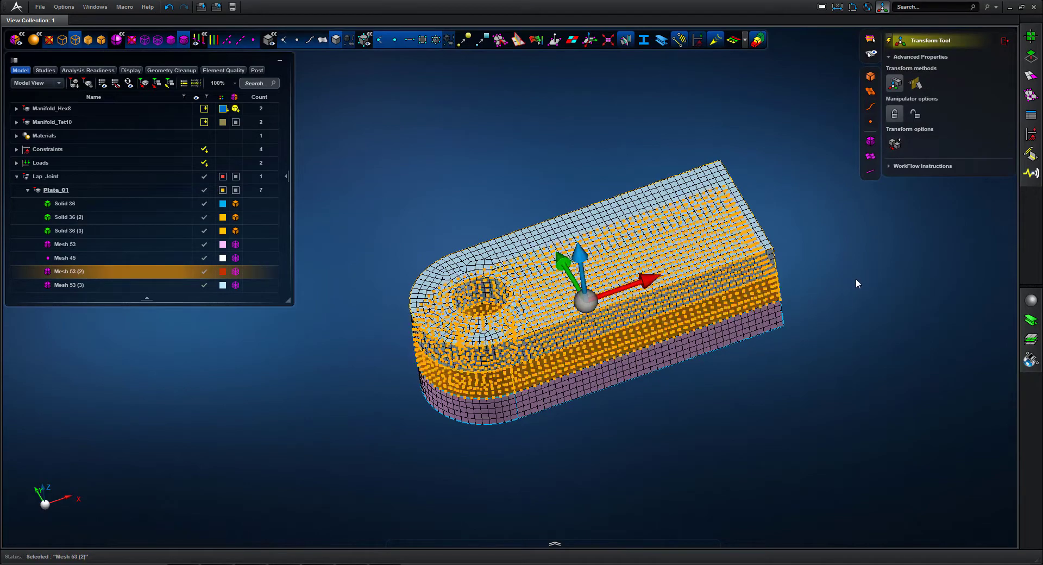
pyautogui.click(915, 114)
pyautogui.click(584, 305)
pyautogui.moveTo(723, 403); pyautogui.dragTo(694, 398, button='middle')
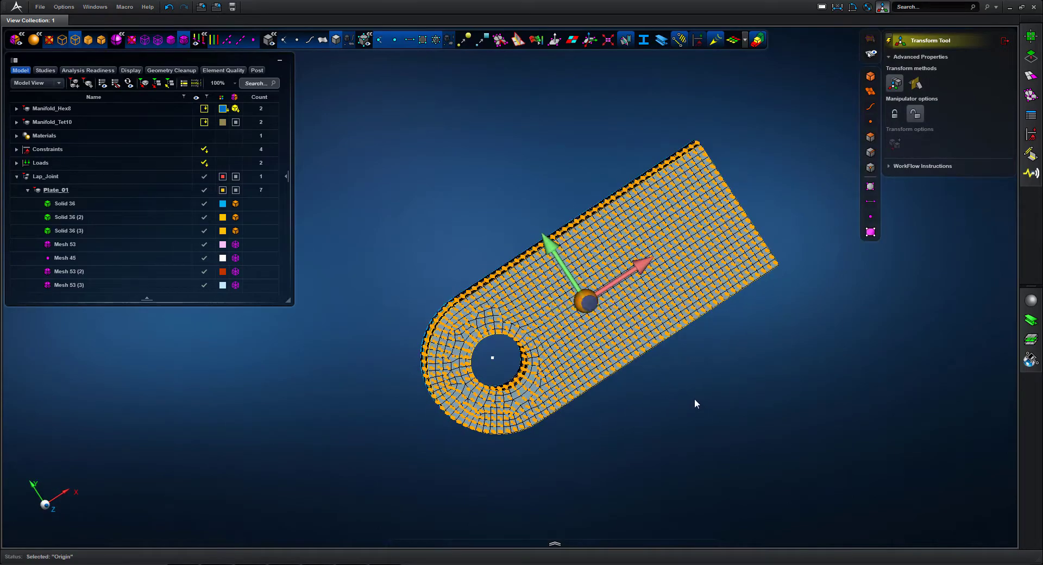
pyautogui.click(494, 358)
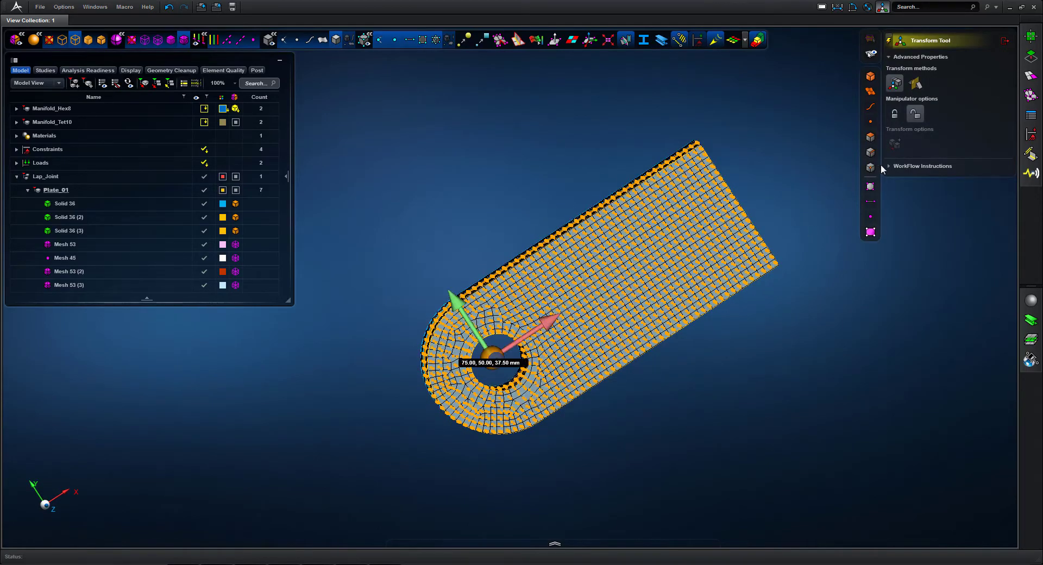
pyautogui.click(893, 113)
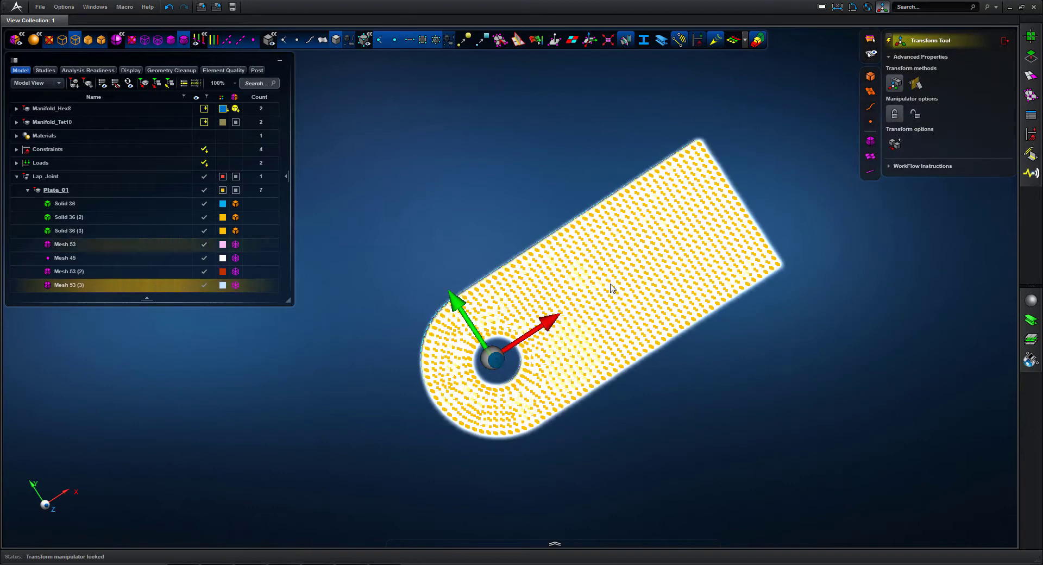
# - Rotate the middle plate 180 degrees about the hole's axis in the XY plane and inspect the lap joint
pyautogui.click(520, 326)
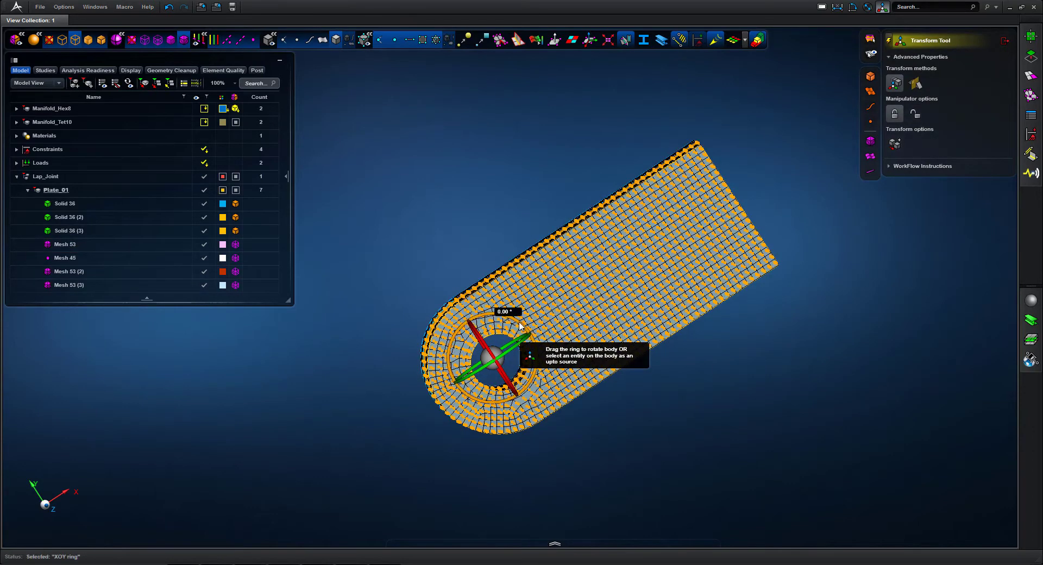
pyautogui.write('180')
pyautogui.press('Return')
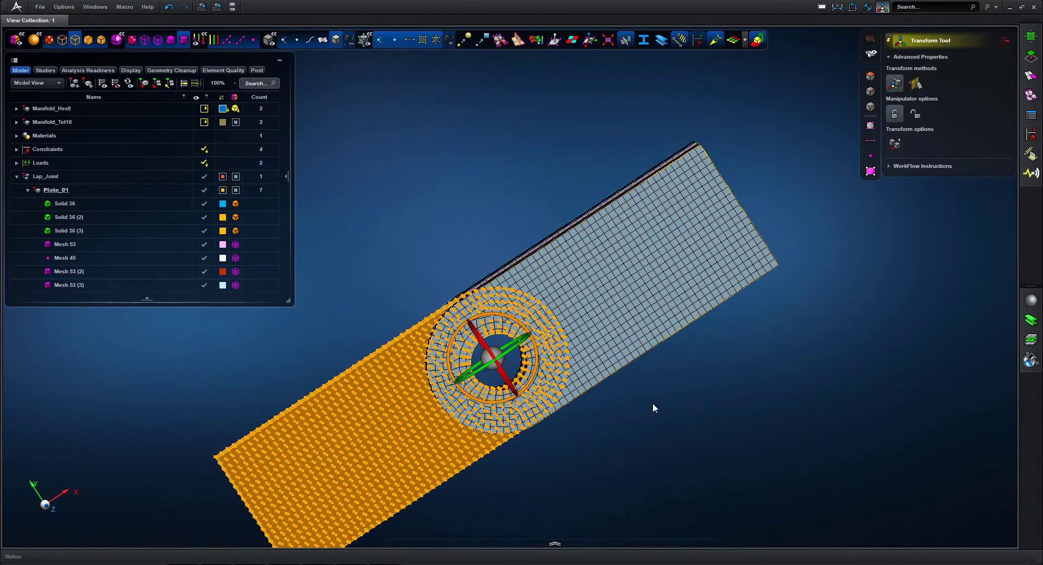
pyautogui.moveTo(653, 402); pyautogui.dragTo(687, 405, button='middle')
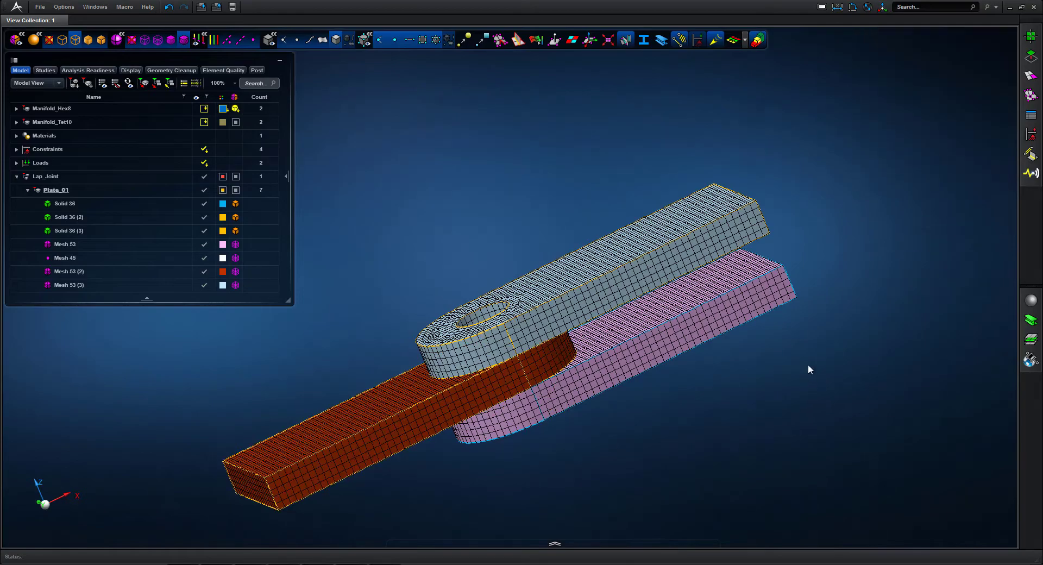
pyautogui.scroll(4, 808, 353)
pyautogui.scroll(-5, 808, 350)
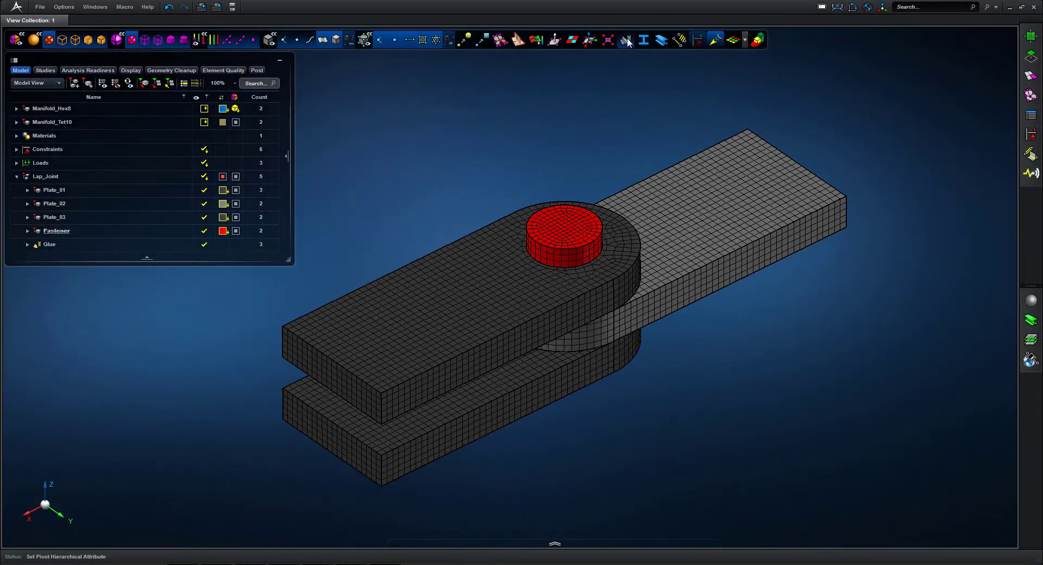
# - Show the glue contact surfaces between the plates and the fastener, examine them, and hide them again
pyautogui.click(627, 42)
pyautogui.moveTo(676, 252); pyautogui.dragTo(738, 375, button='middle')
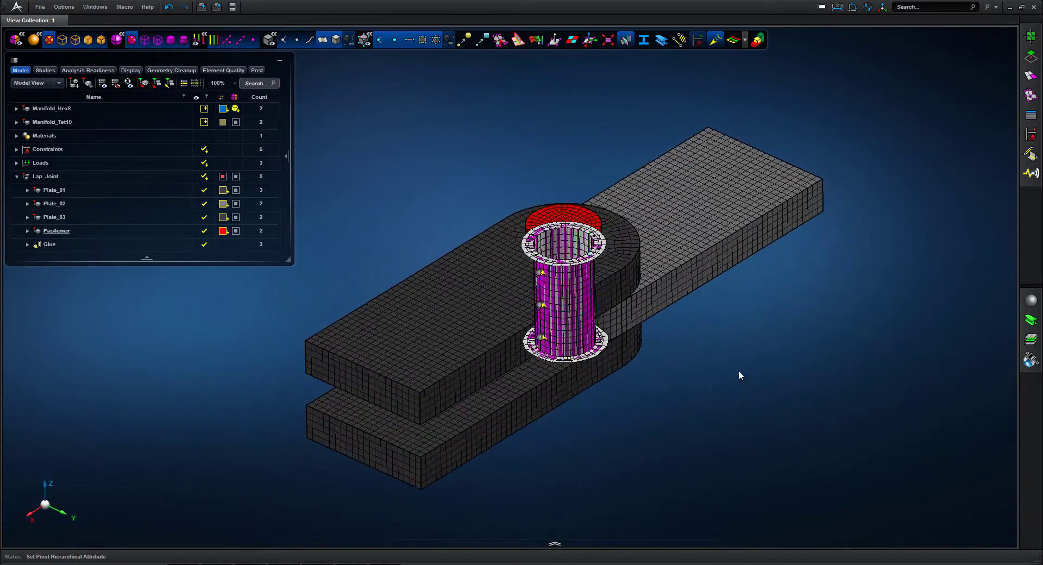
pyautogui.click(625, 41)
# - Render Plate_01, Plate_02 and Plate_03 transparent and view the fastener in the lap joint along the Y axis
pyautogui.click(93, 189)
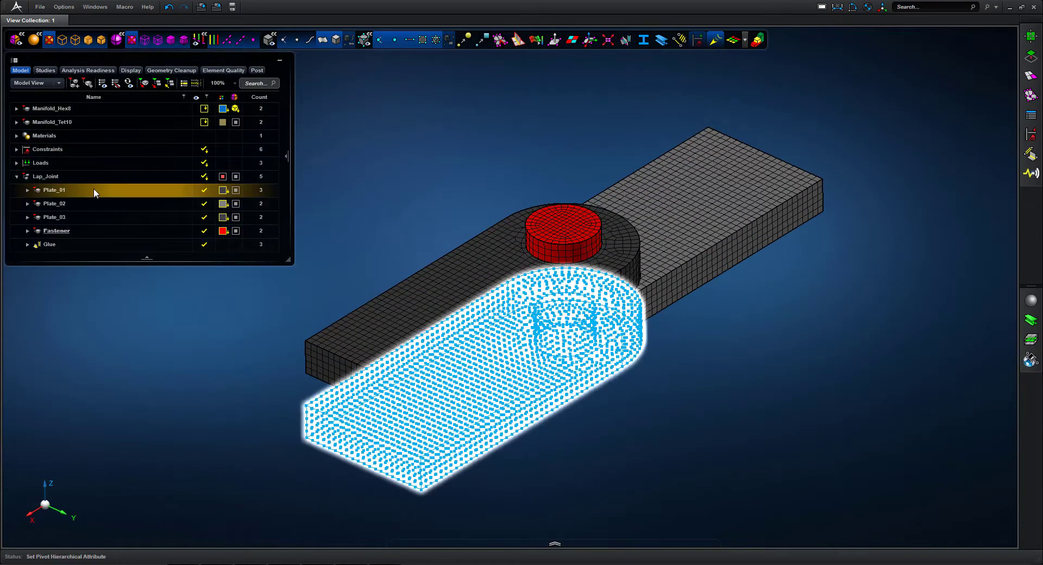
pyautogui.keyDown('ctrl'); pyautogui.click(95, 203); pyautogui.keyUp('ctrl')
pyautogui.keyDown('ctrl'); pyautogui.click(93, 219); pyautogui.keyUp('ctrl')
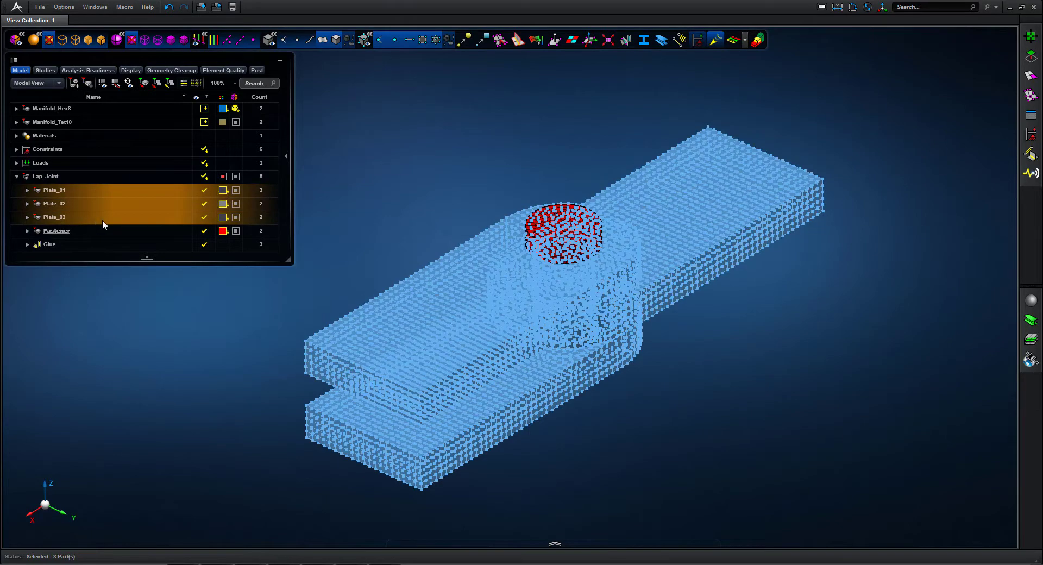
pyautogui.click(236, 217)
pyautogui.click(262, 274)
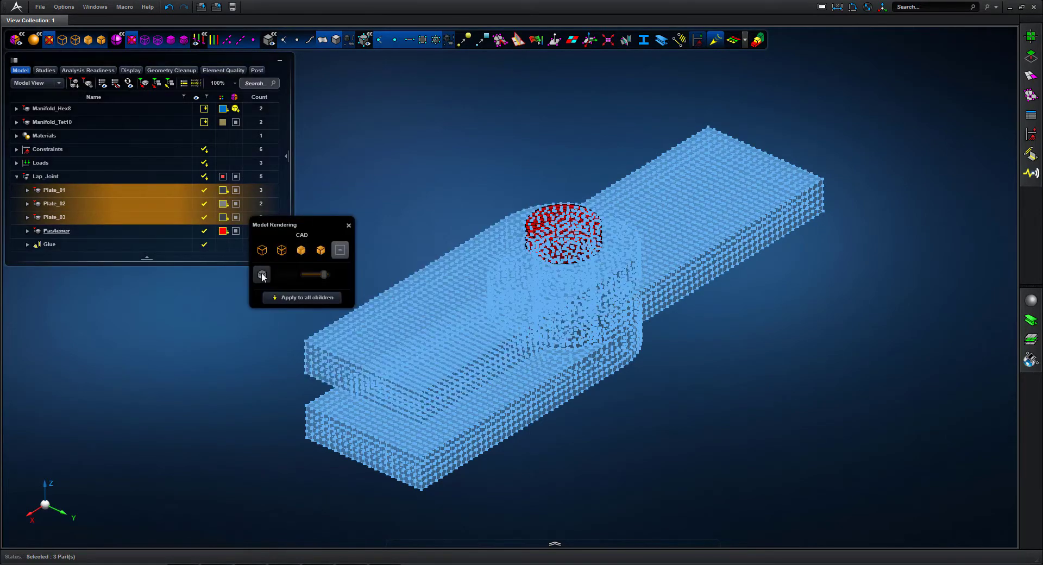
pyautogui.click(193, 350)
pyautogui.hotkey('ctrl', '3')
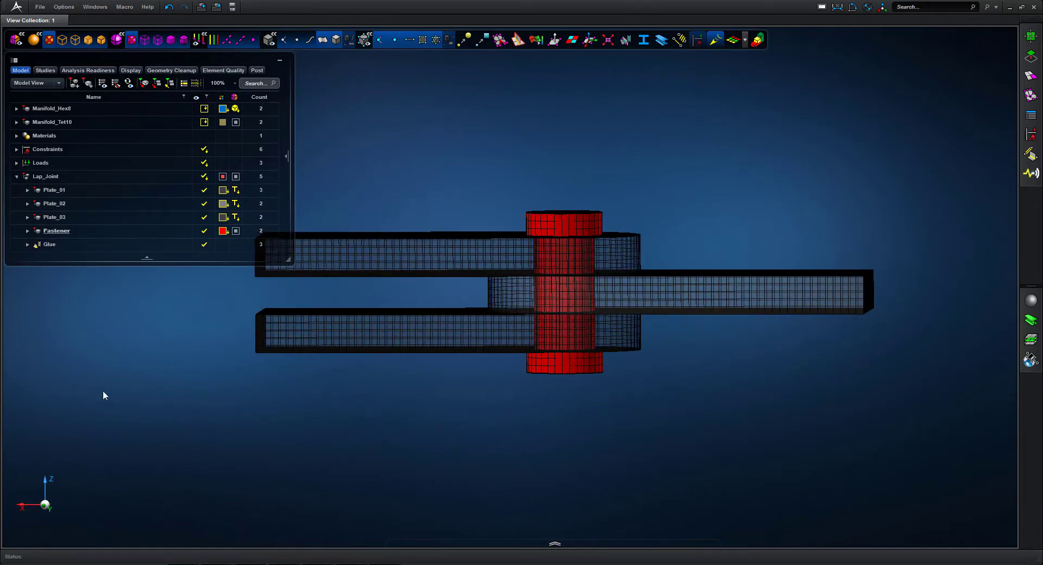
pyautogui.click(51, 511)
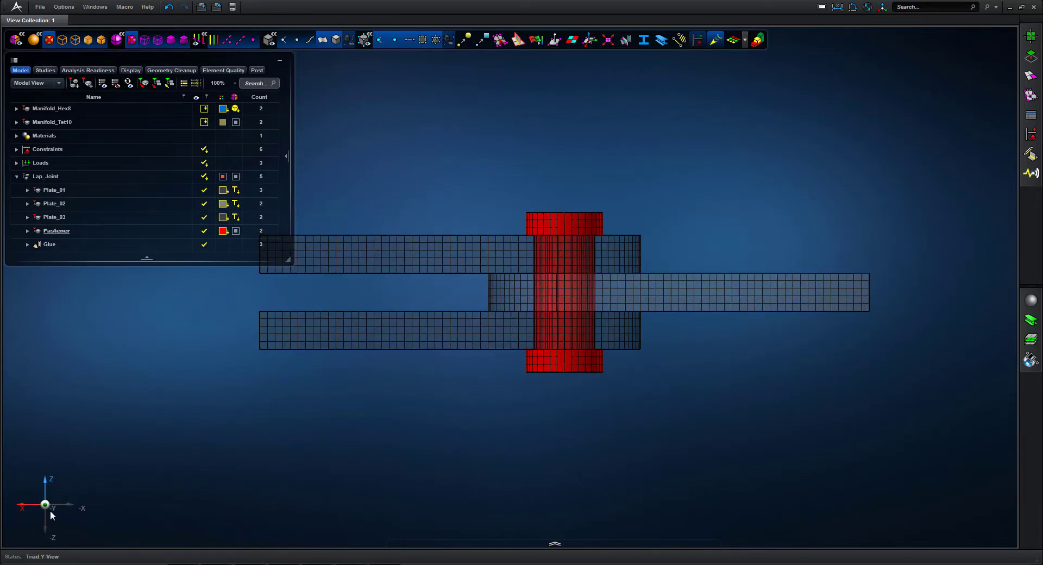
pyautogui.press('f')
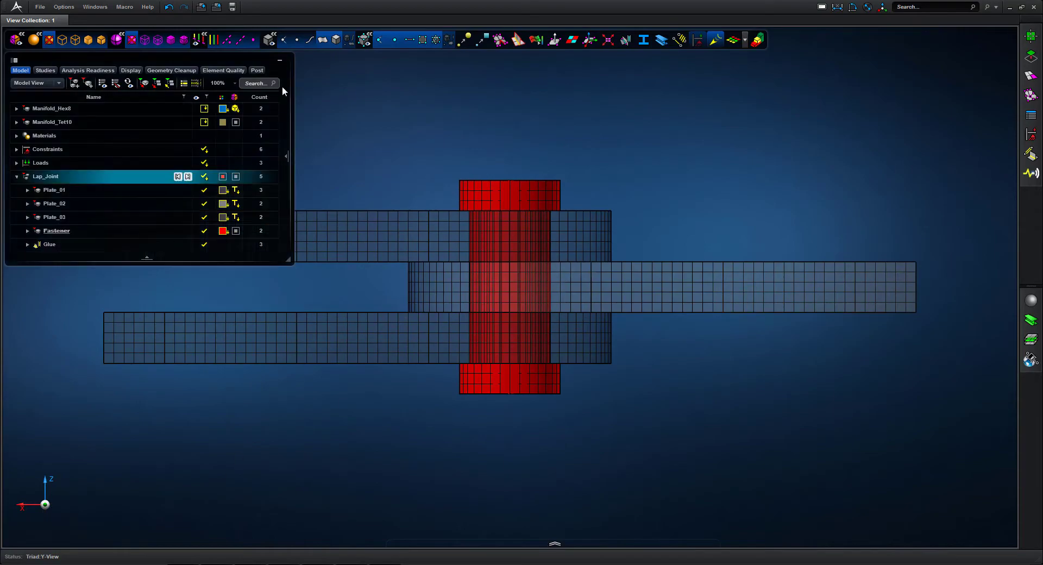
pyautogui.click(280, 60)
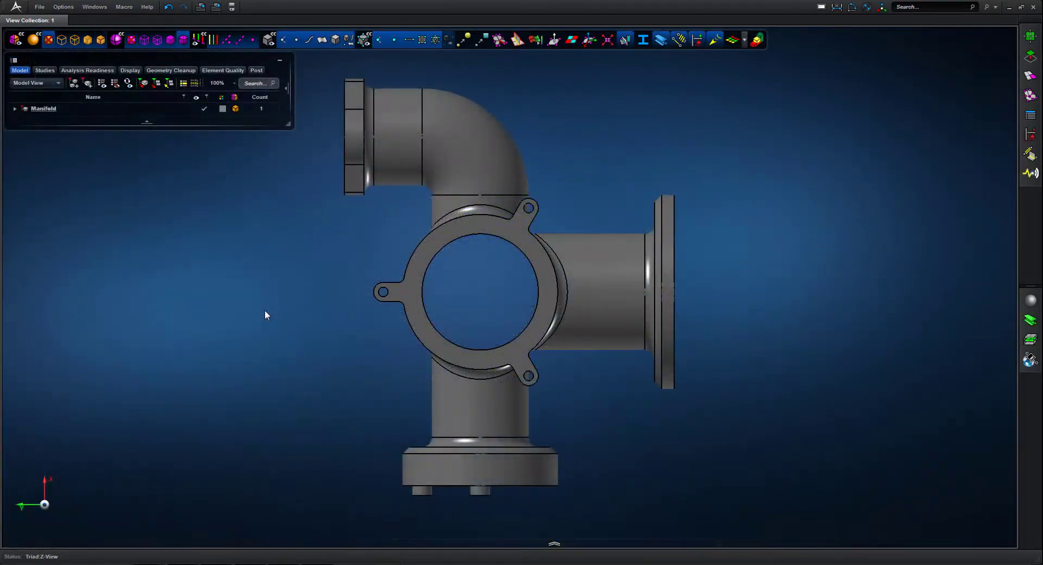
# - Examine the Manifold from several orientations, rendering it transparent and restoring its opaque display
pyautogui.click(46, 485)
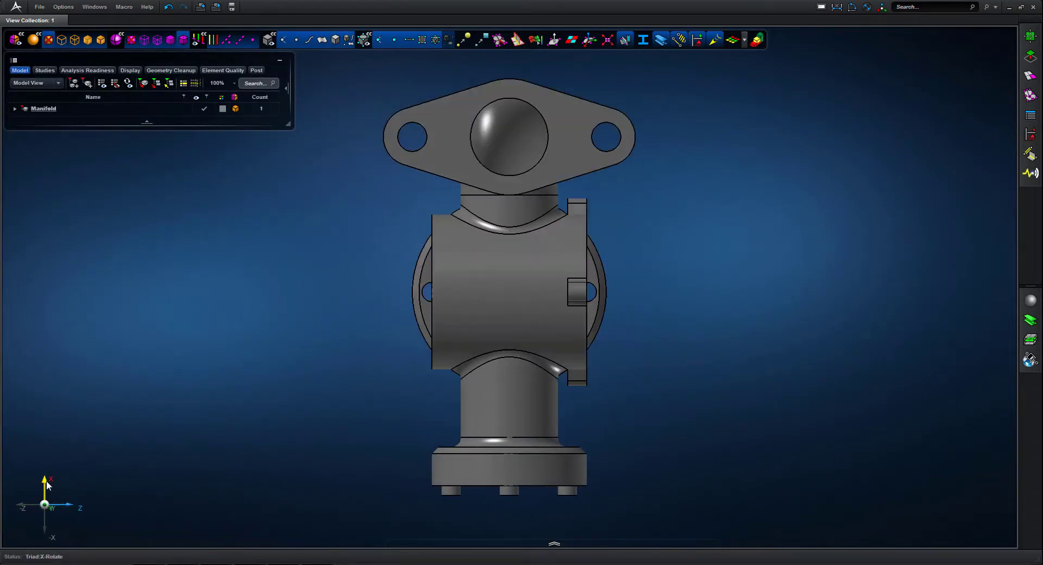
pyautogui.click(46, 485)
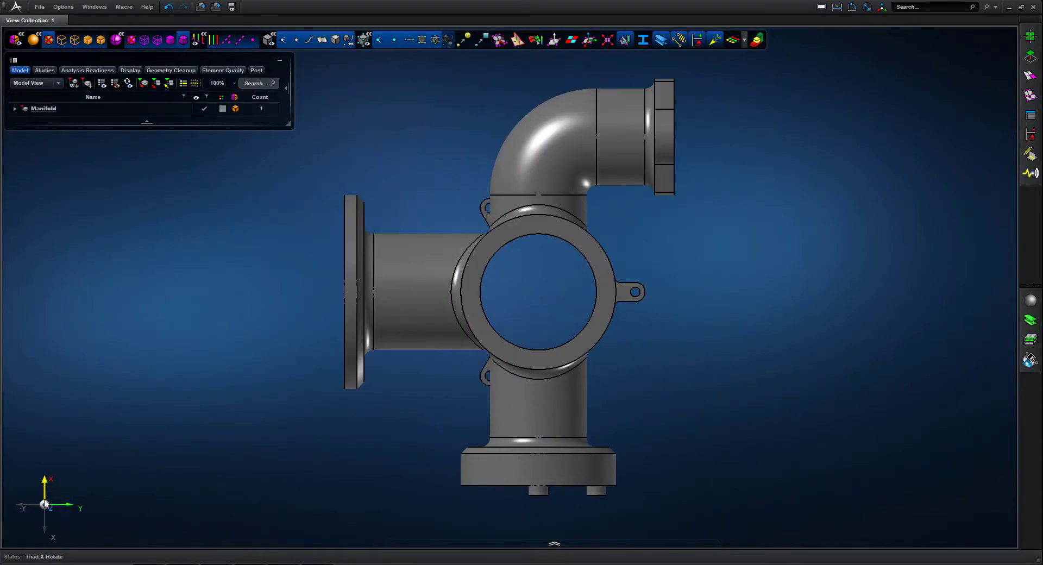
pyautogui.click(46, 505)
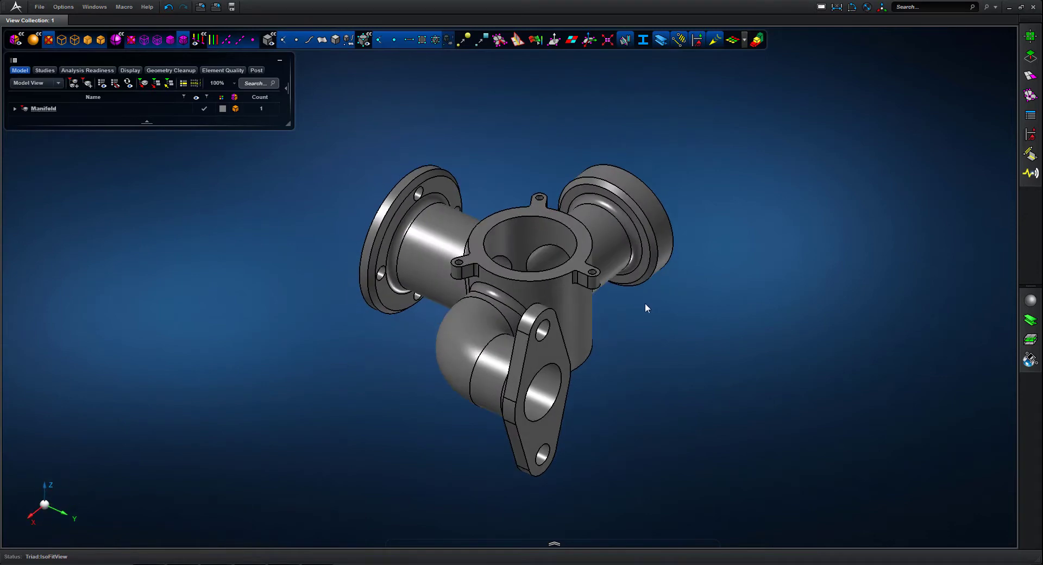
pyautogui.moveTo(637, 304); pyautogui.dragTo(654, 376, button='middle')
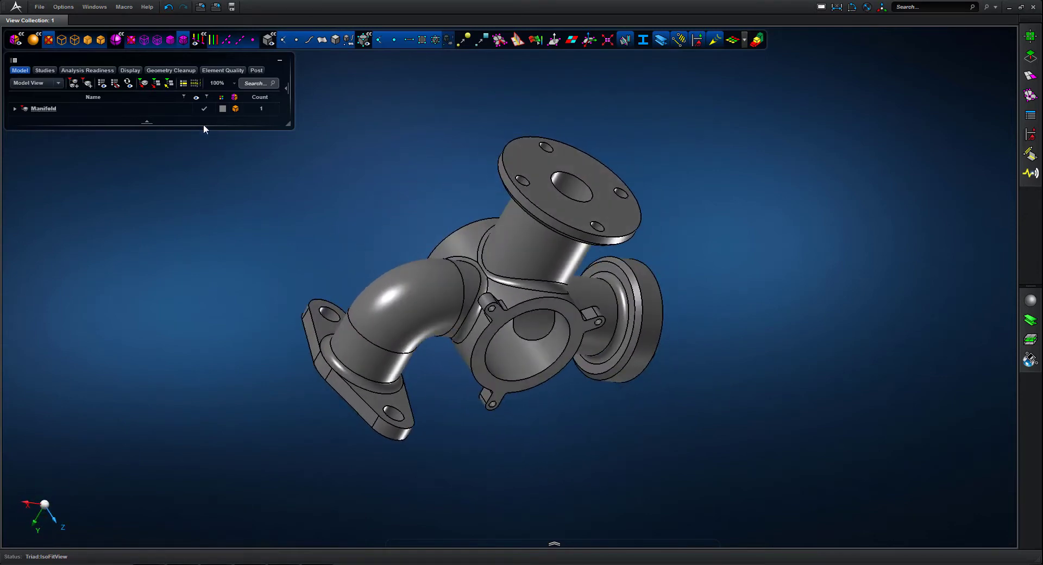
pyautogui.click(235, 108)
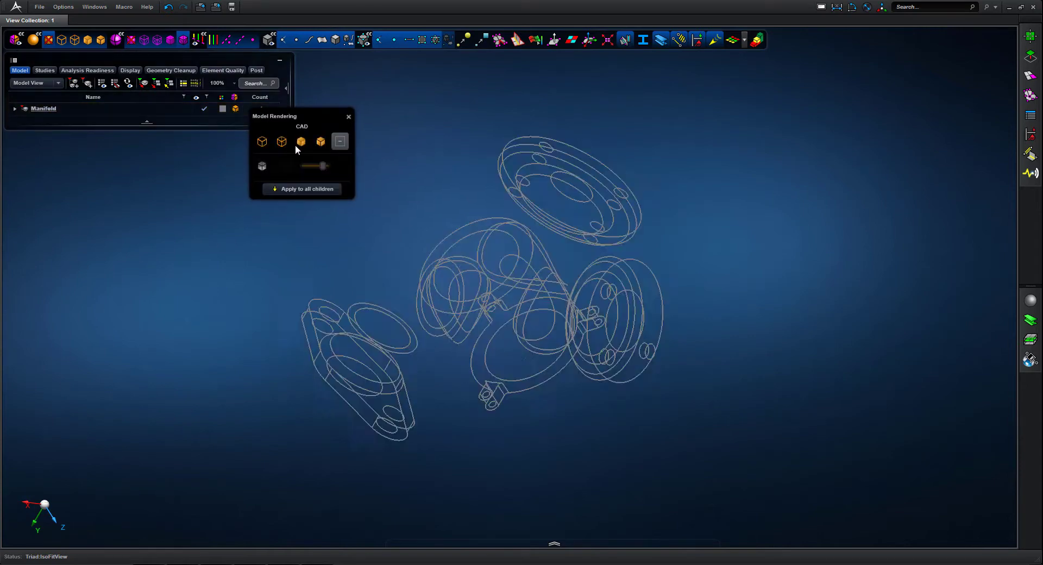
pyautogui.click(262, 165)
pyautogui.moveTo(671, 210); pyautogui.dragTo(622, 205, button='middle')
pyautogui.click(235, 109)
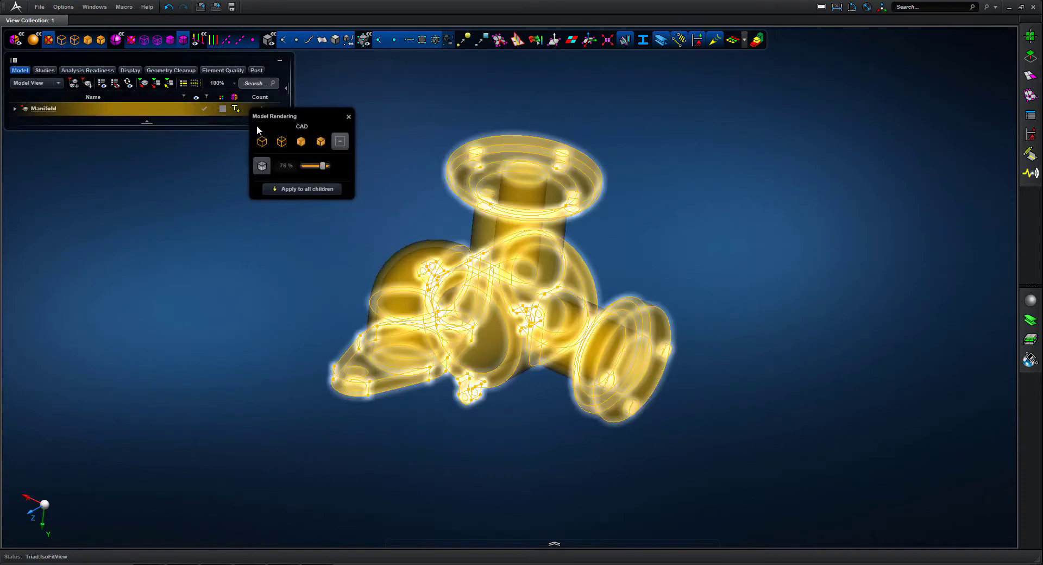
pyautogui.click(269, 167)
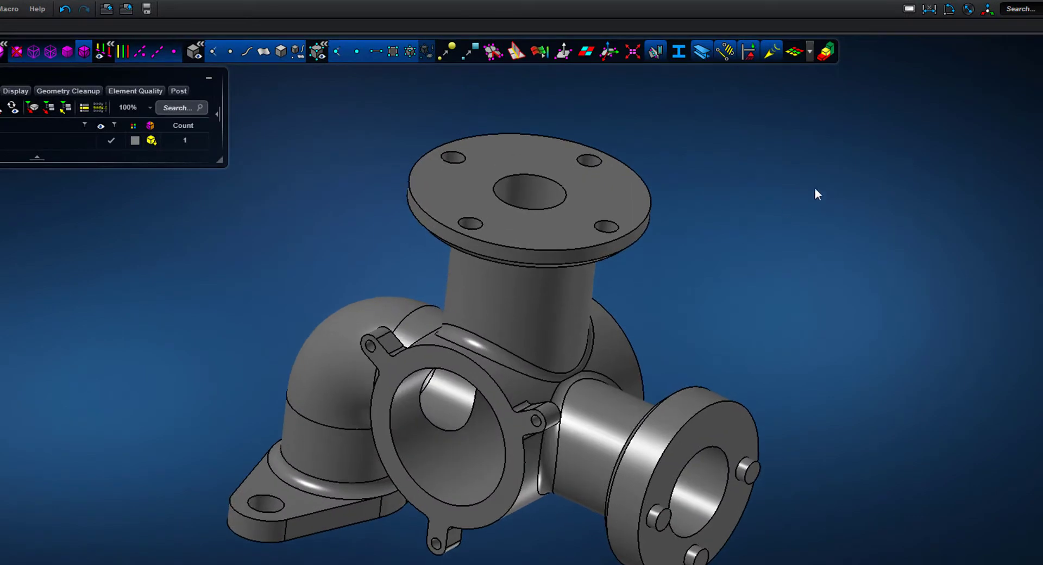
# - Colour the Manifold by its 2.5D meshability, inspect it from another side and try 2.5D meshing on the body
pyautogui.click(827, 55)
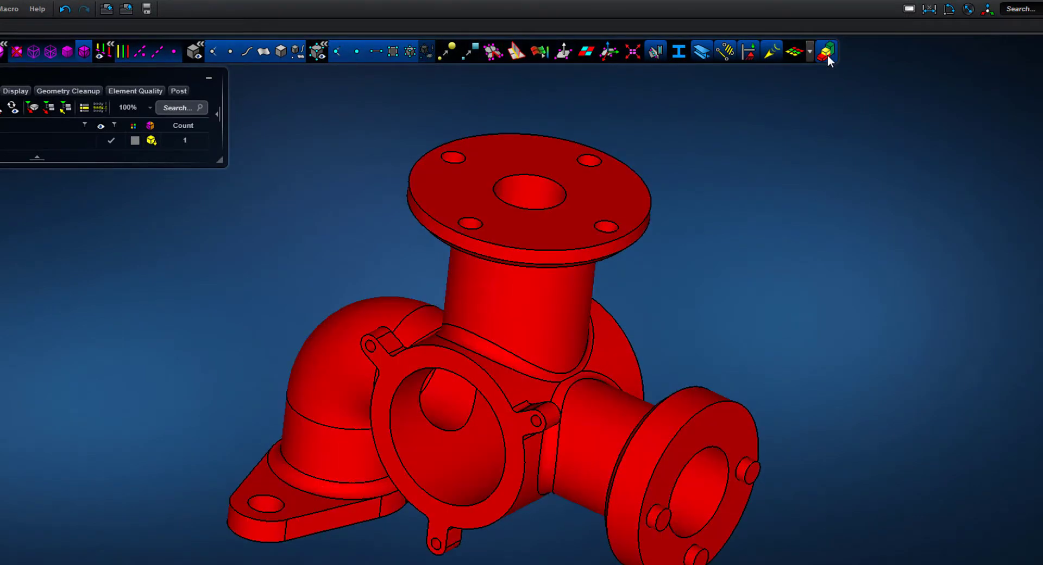
pyautogui.keyDown('ctrl'); pyautogui.moveTo(737, 219); pyautogui.dragTo(571, 178); pyautogui.keyUp('ctrl')
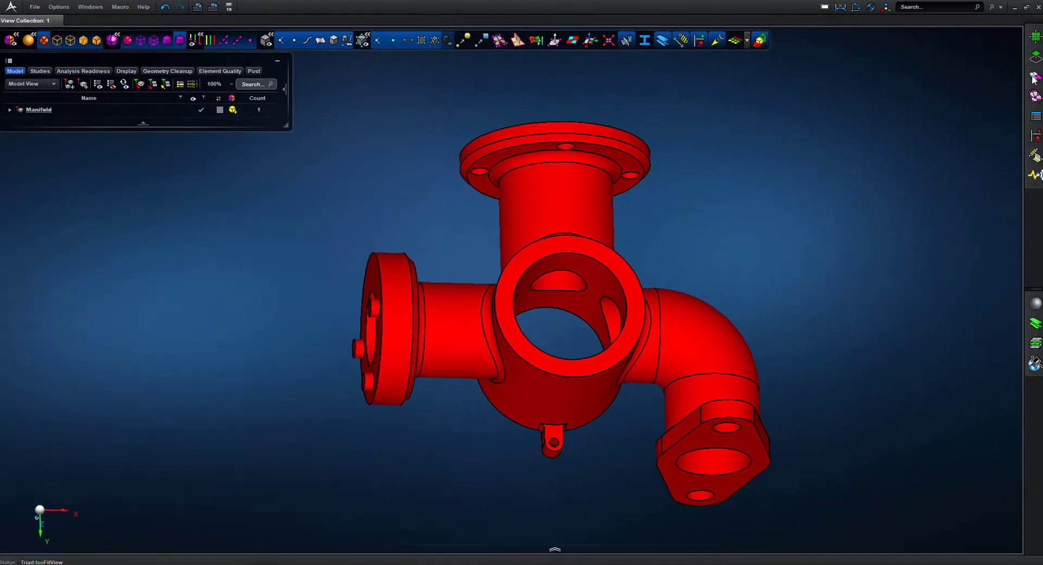
pyautogui.click(1029, 78)
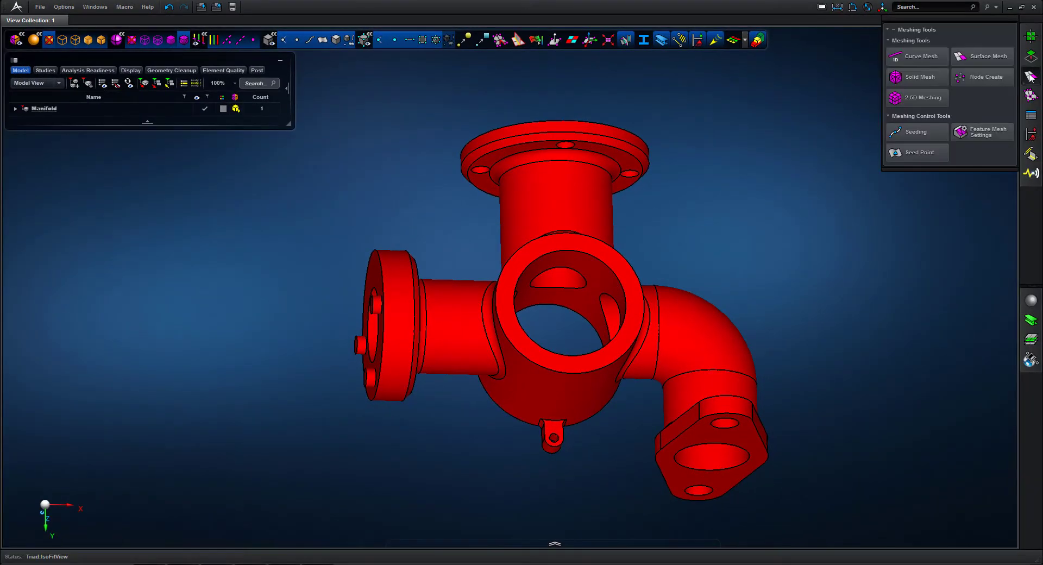
pyautogui.click(920, 98)
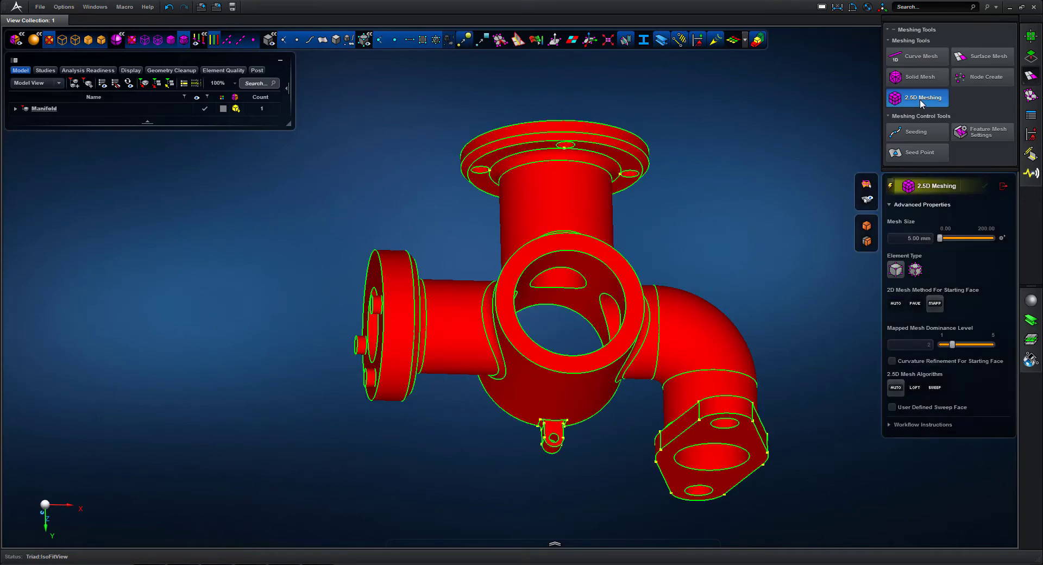
pyautogui.click(577, 206)
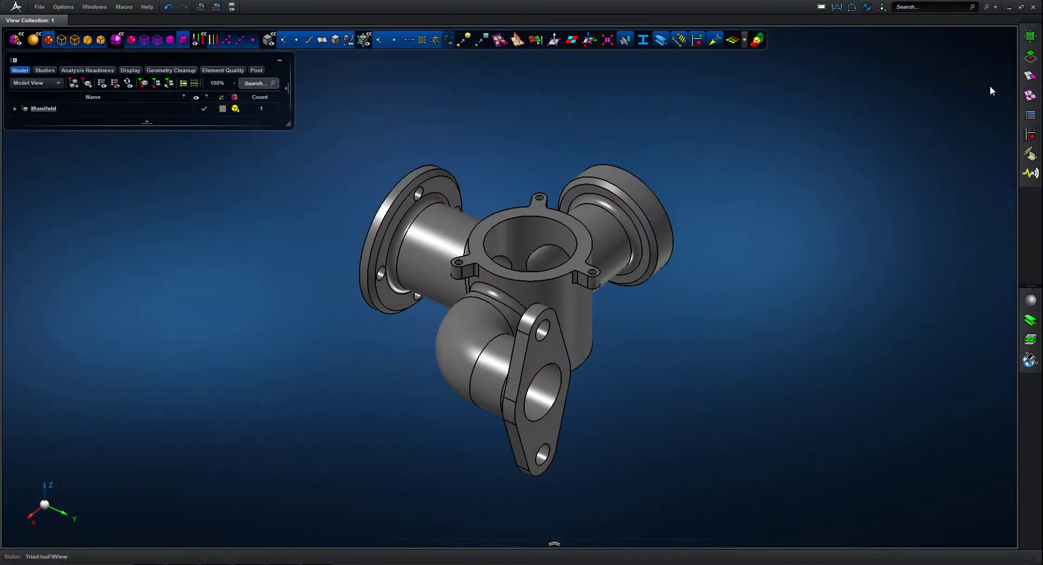
# - Remove the chamfer around the rim of the round four-hole flange using Defeature with automatic feature detection
pyautogui.click(1030, 56)
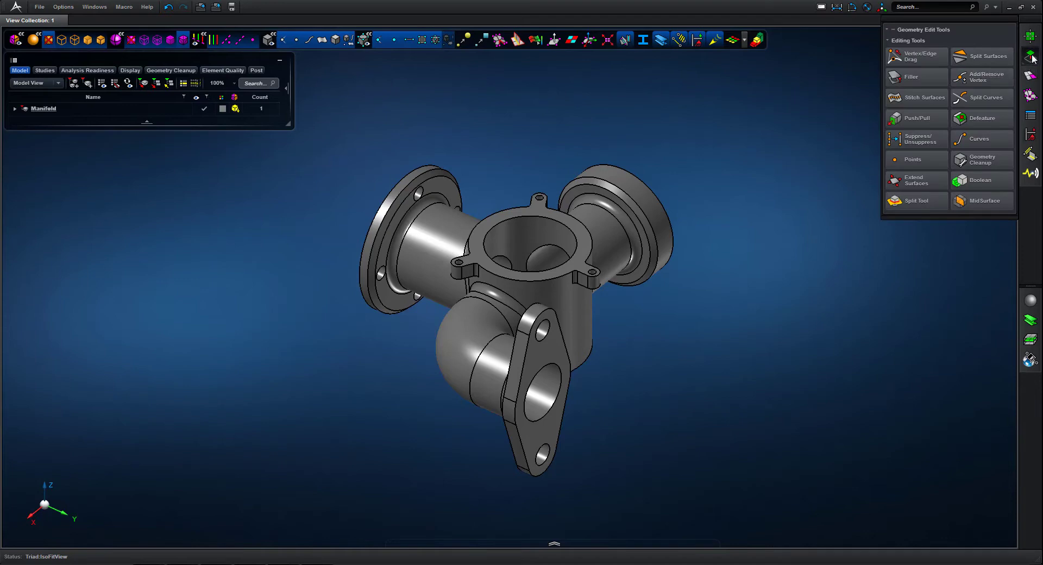
pyautogui.click(982, 121)
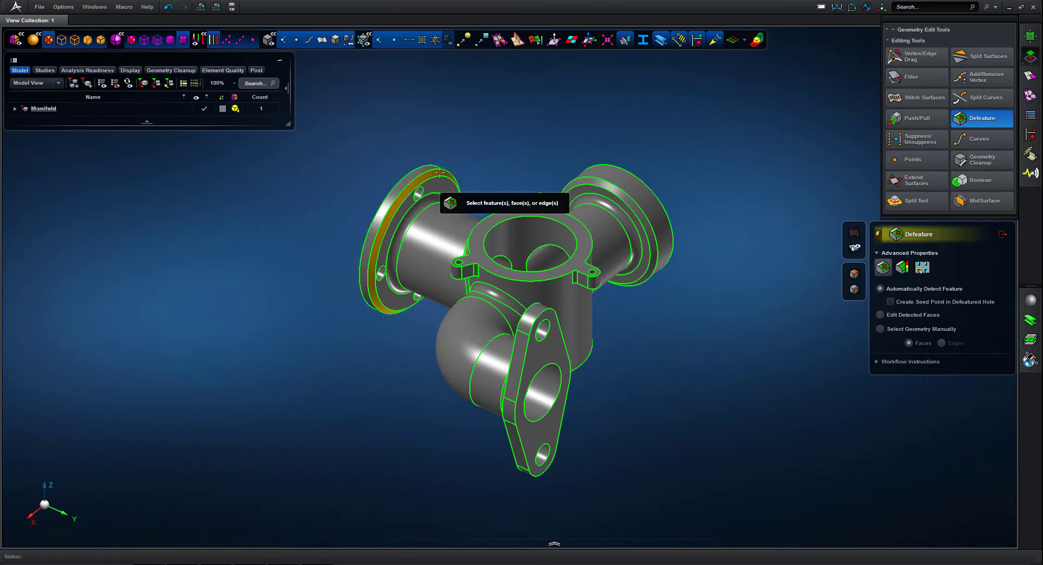
pyautogui.moveTo(530, 151); pyautogui.dragTo(591, 167, button='middle')
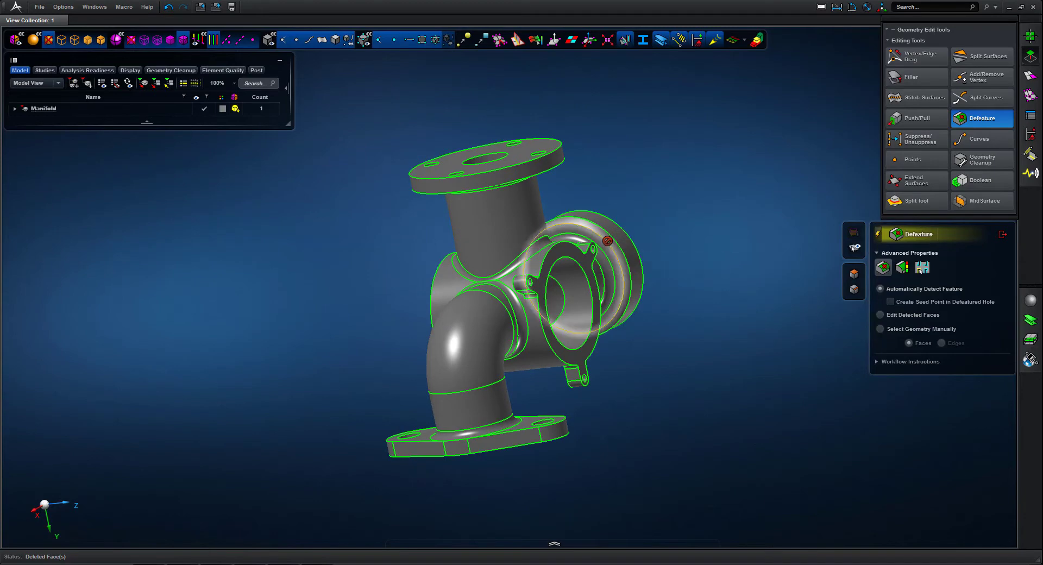
# - Identify the features of the whole Manifold body for defeaturing and go through its 2D holes, 3D holes and 3D fillets
pyautogui.click(907, 270)
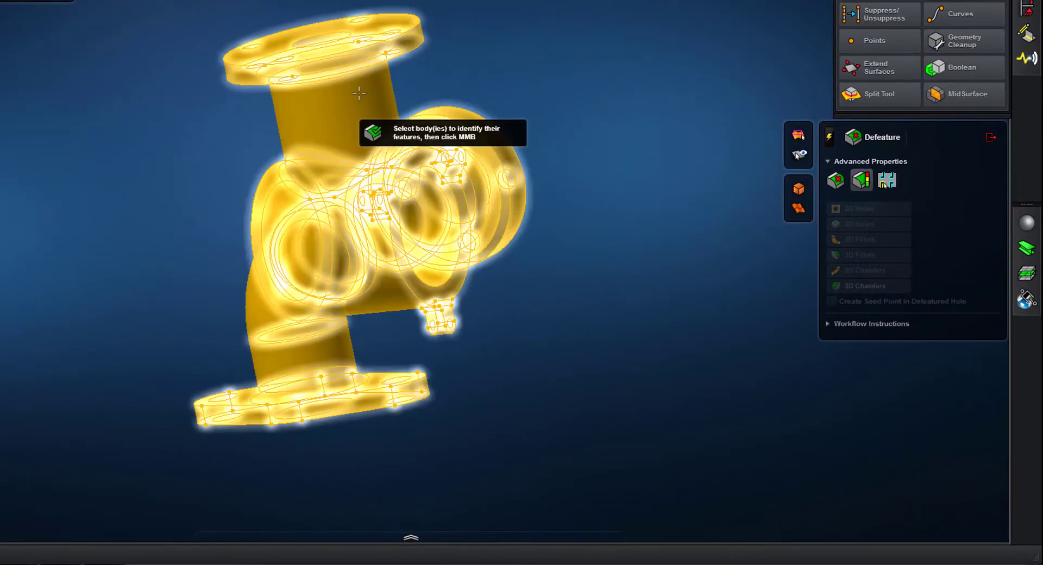
pyautogui.click(358, 93)
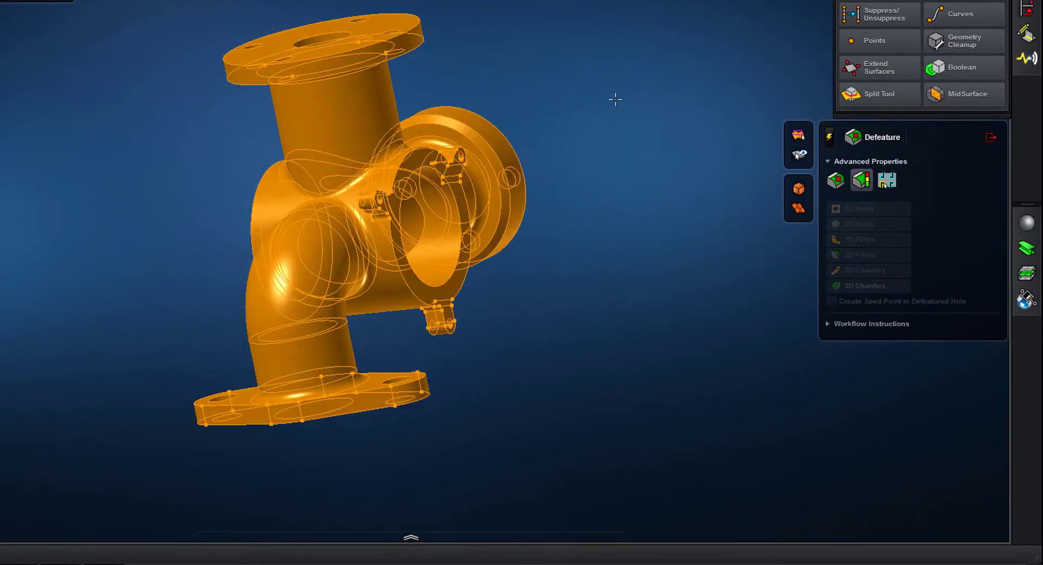
pyautogui.middleClick(614, 99)
pyautogui.moveTo(621, 129); pyautogui.dragTo(543, 98, button='middle')
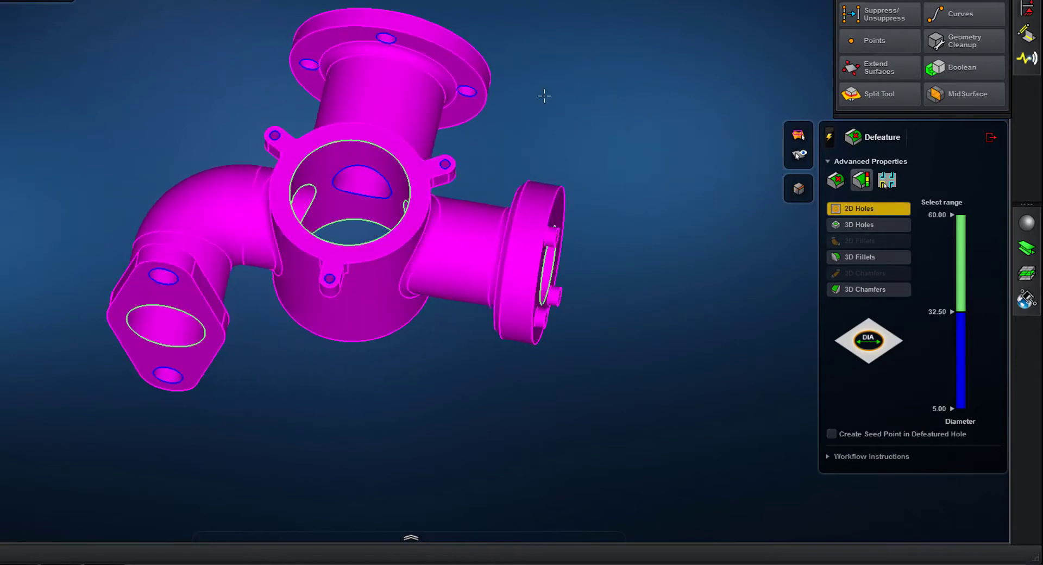
pyautogui.click(853, 224)
pyautogui.click(860, 257)
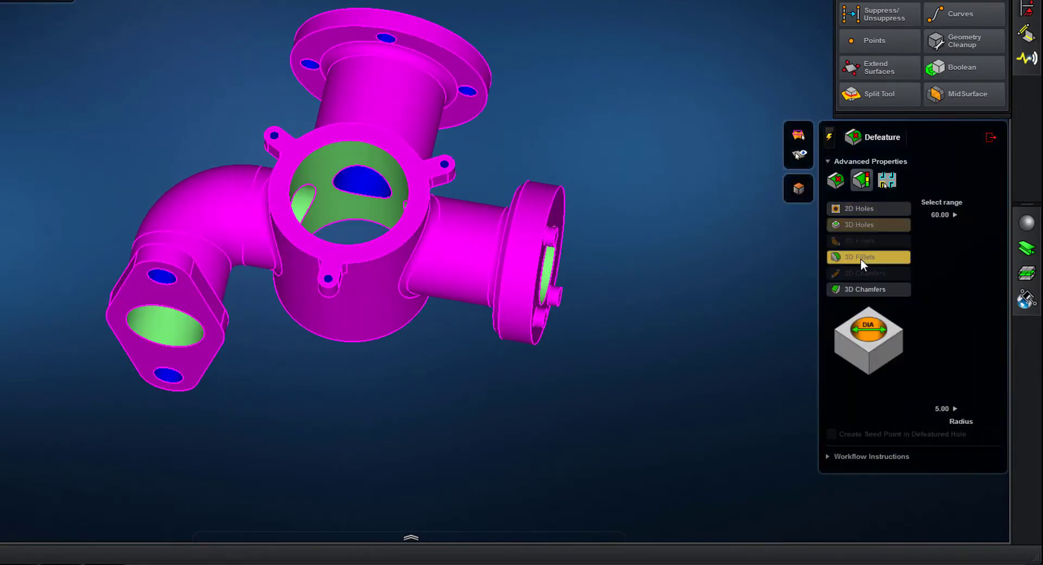
# - Divide the 3D fillet radius range with breakpoints at 3.00 and 10.00
pyautogui.moveTo(646, 85); pyautogui.dragTo(671, 87, button='middle')
pyautogui.scroll(5, 675, 111)
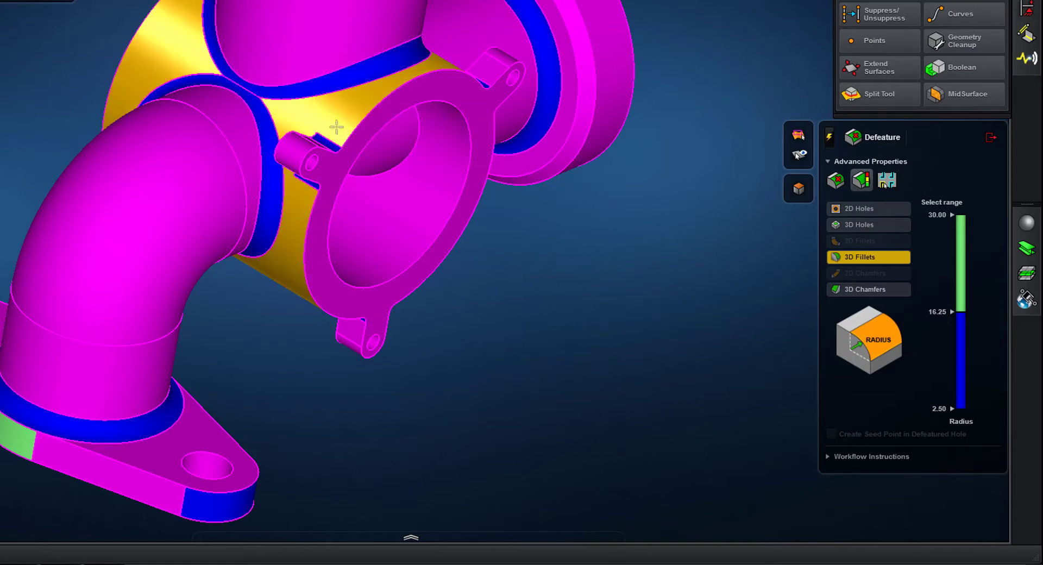
pyautogui.click(328, 140)
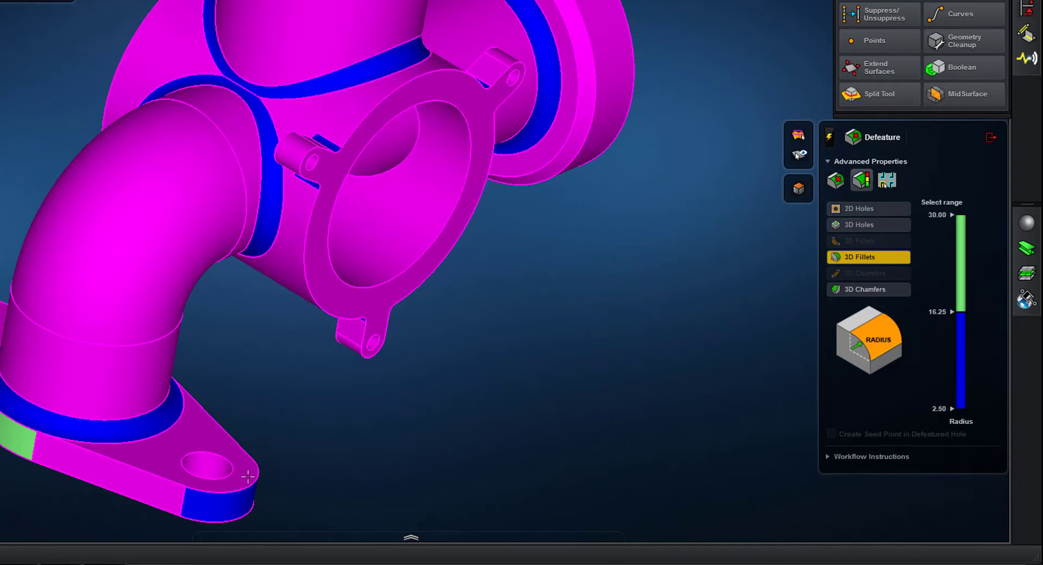
pyautogui.click(947, 377)
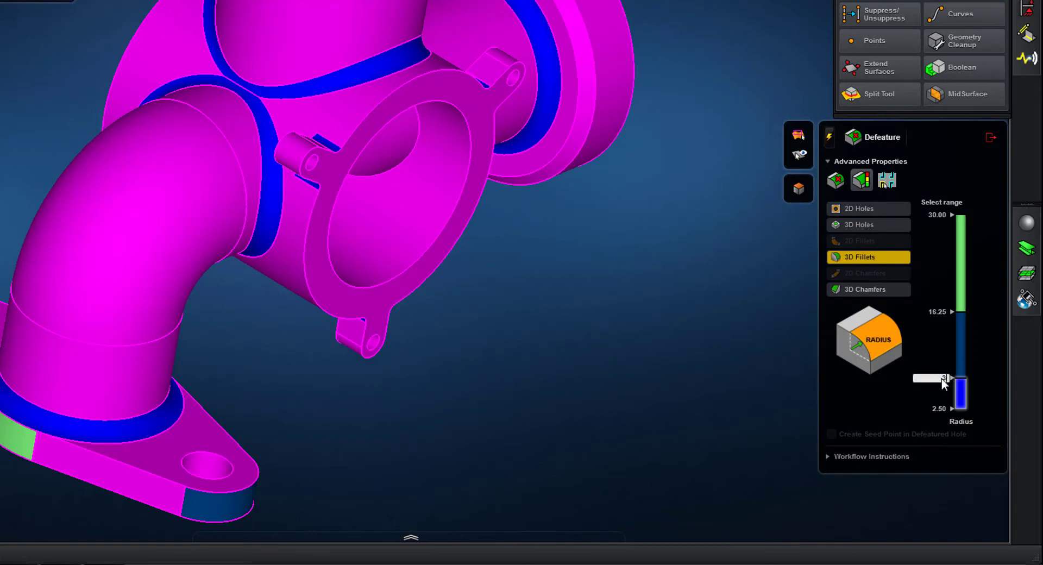
pyautogui.press('Return')
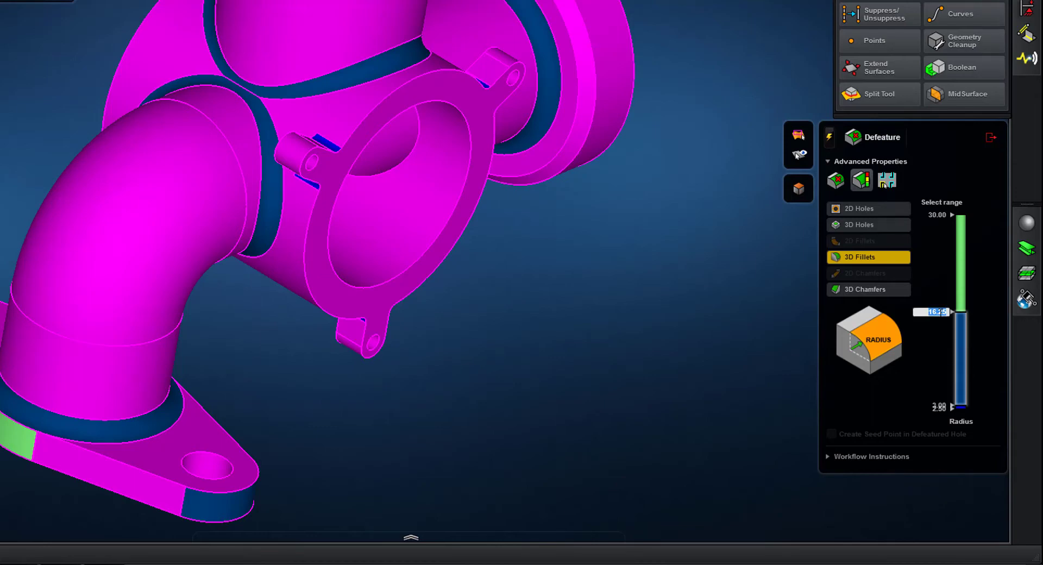
pyautogui.press('Return')
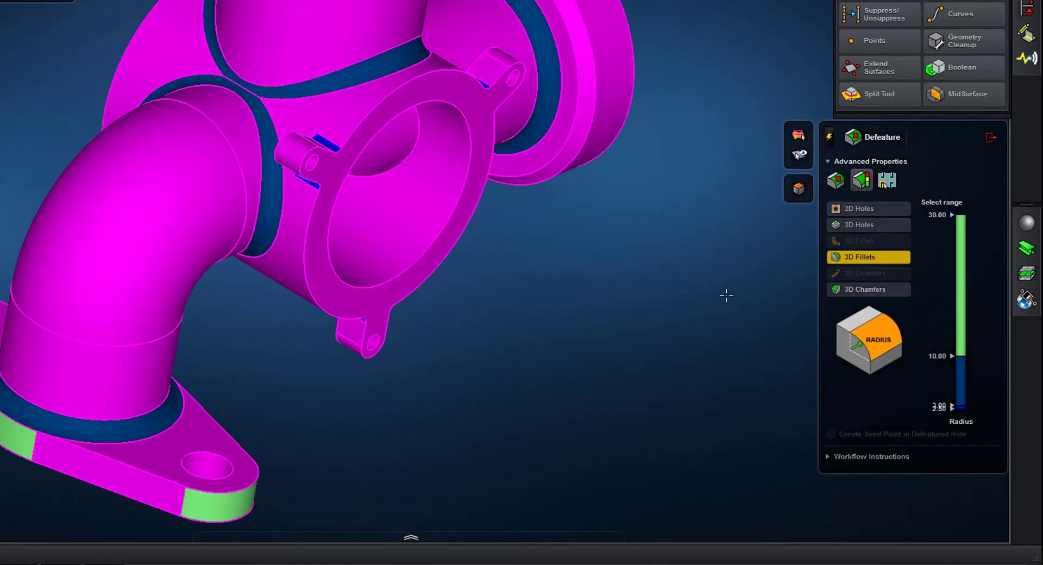
pyautogui.moveTo(726, 295); pyautogui.dragTo(676, 261, button='right')
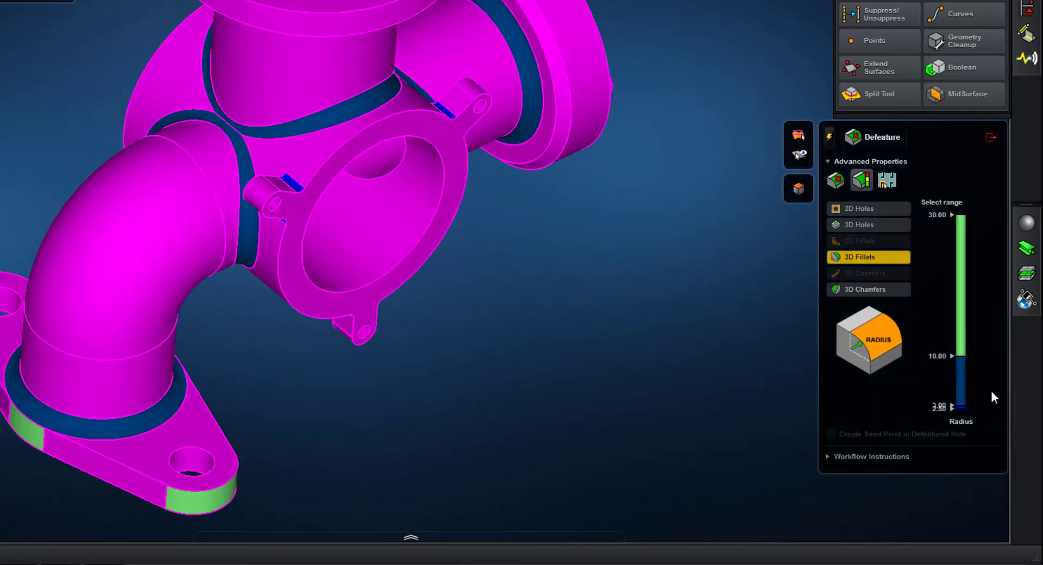
# - Remove all Manifold fillets in the 3.00 to 10.00 radius range
pyautogui.click(959, 372)
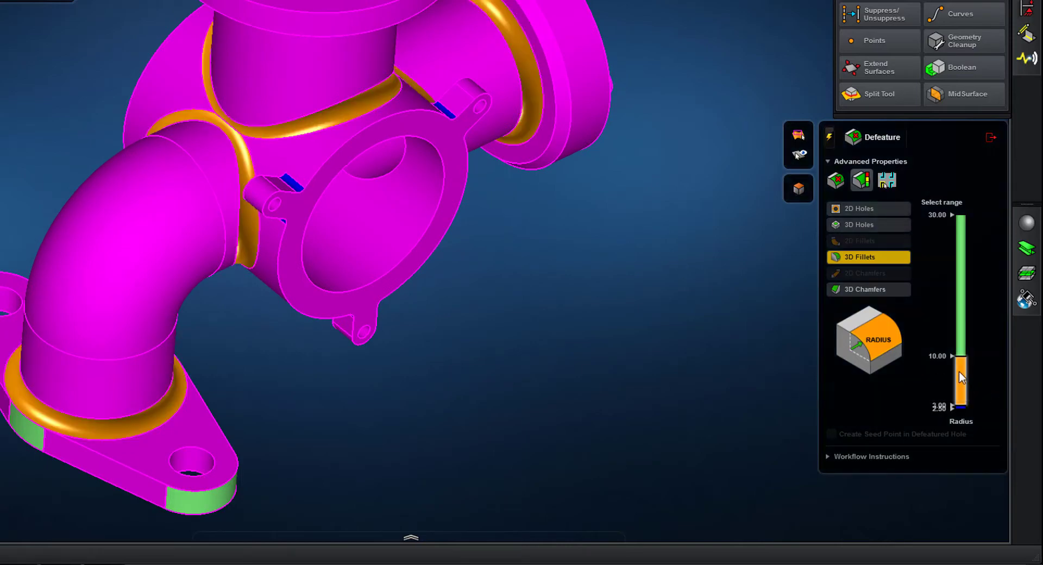
pyautogui.middleClick(642, 306)
pyautogui.scroll(-5, 644, 255)
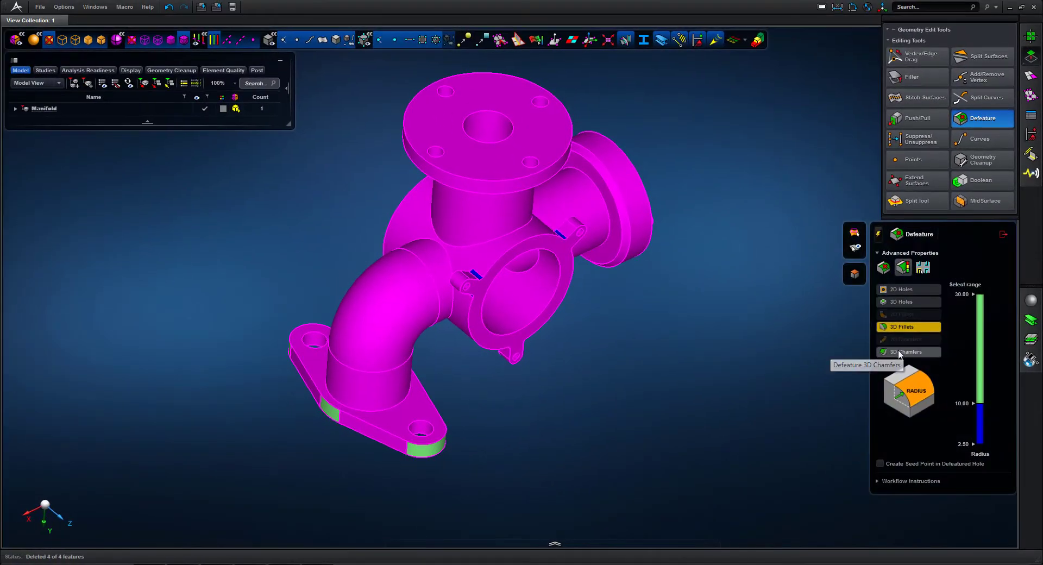
# - Remove the 3D chamfer around the thick round flange's rim using the 3D Chamfers range and finish defeaturing
pyautogui.click(898, 352)
pyautogui.moveTo(735, 296)
pyautogui.mouseDown(button='middle')
pyautogui.moveTo(721, 263)
pyautogui.moveTo(692, 244)
pyautogui.moveTo(724, 289)
pyautogui.mouseUp(button='middle')
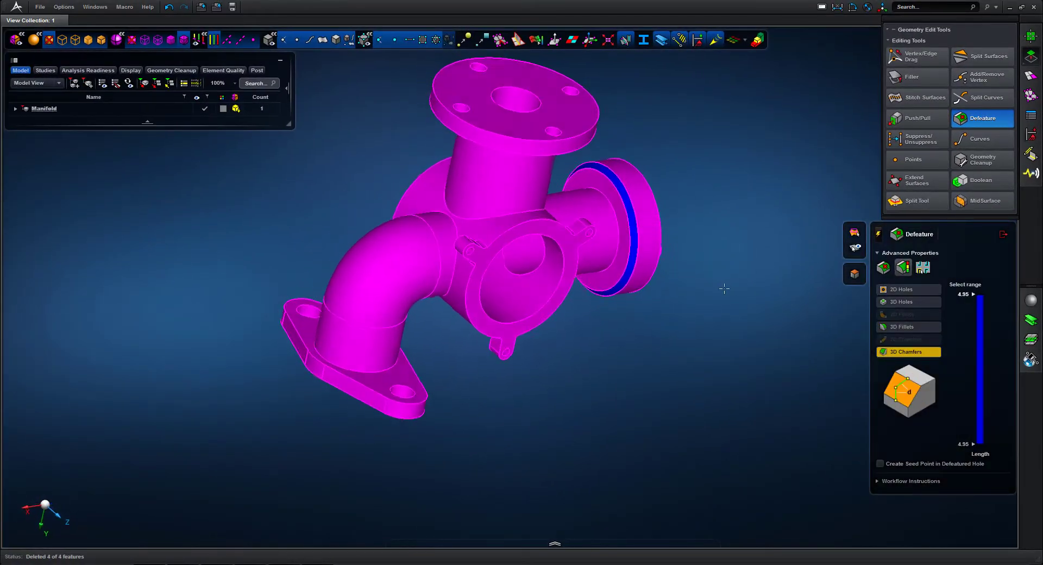
pyautogui.middleClick(980, 340)
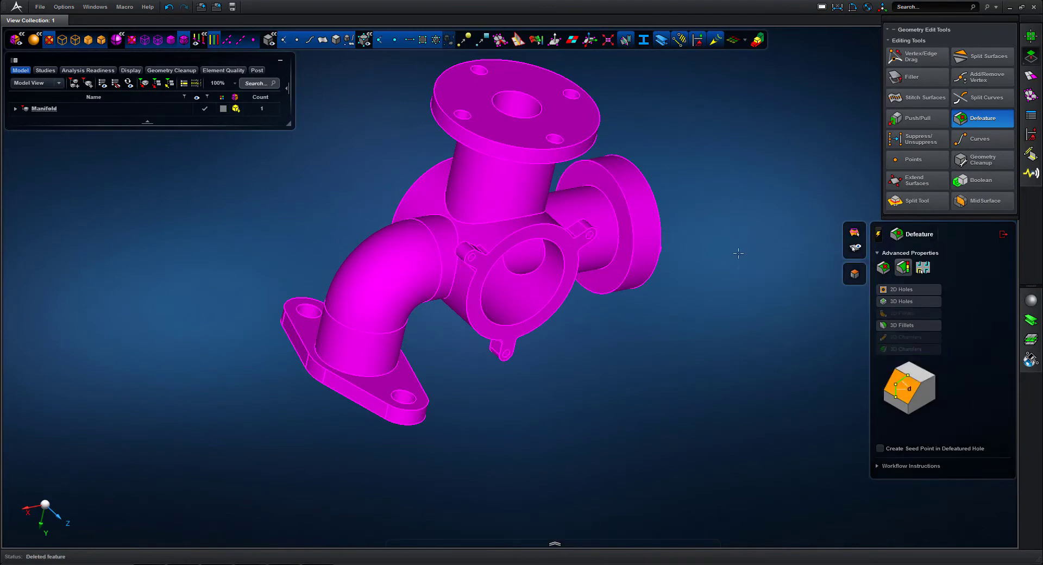
pyautogui.scroll(3, 739, 253)
pyautogui.moveTo(738, 262); pyautogui.dragTo(741, 303, button='right')
pyautogui.scroll(-3, 742, 302)
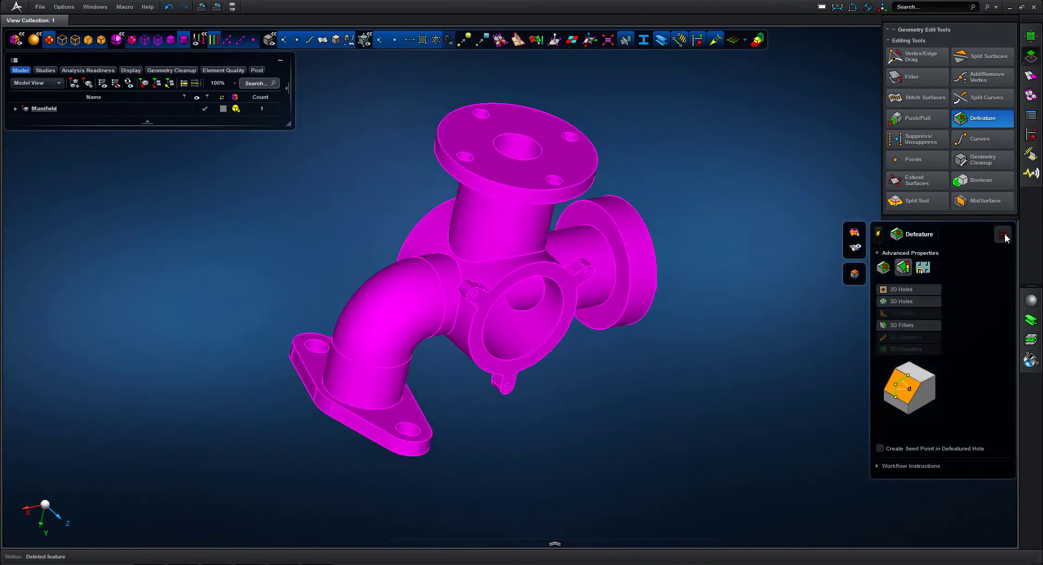
pyautogui.click(1003, 234)
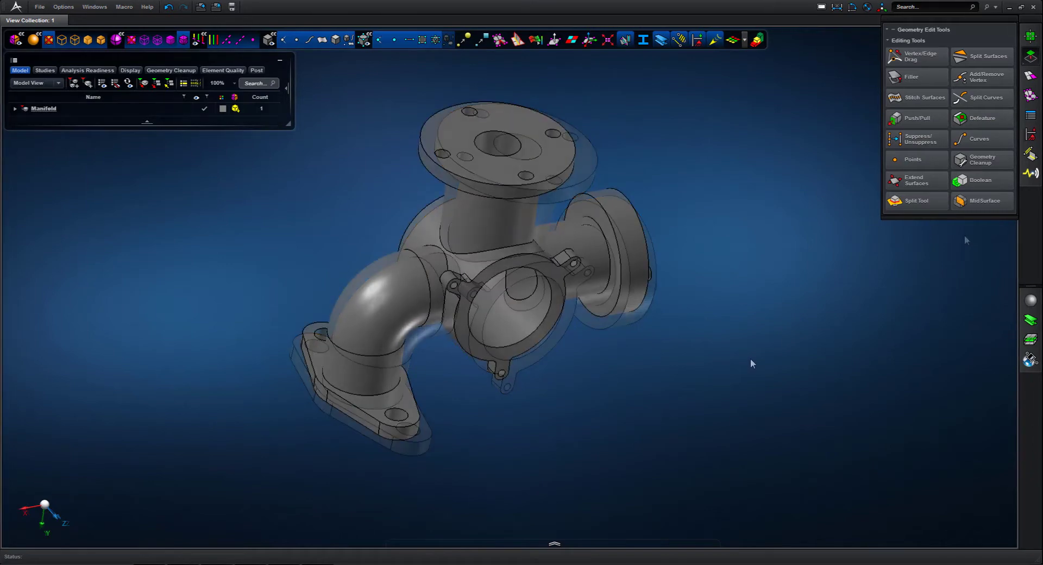
# - Use Push/Pull with Upto to flatten the three small round bosses on the thick round flange to its end face
pyautogui.moveTo(752, 357)
pyautogui.mouseDown(button='right')
pyautogui.moveTo(705, 365)
pyautogui.moveTo(640, 335)
pyautogui.moveTo(697, 374)
pyautogui.mouseUp(button='right')
pyautogui.click(910, 119)
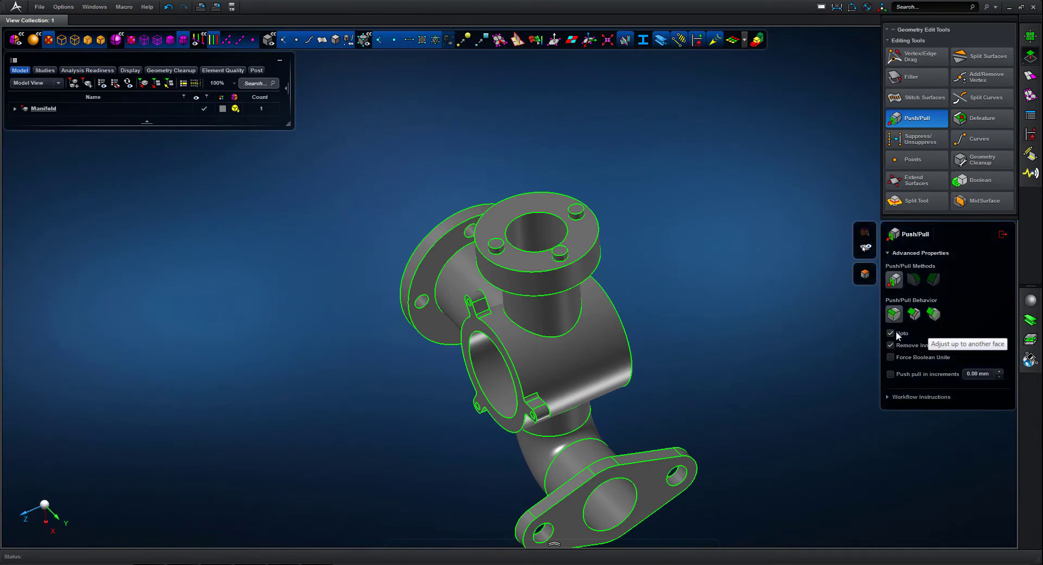
pyautogui.click(575, 208)
pyautogui.click(551, 206)
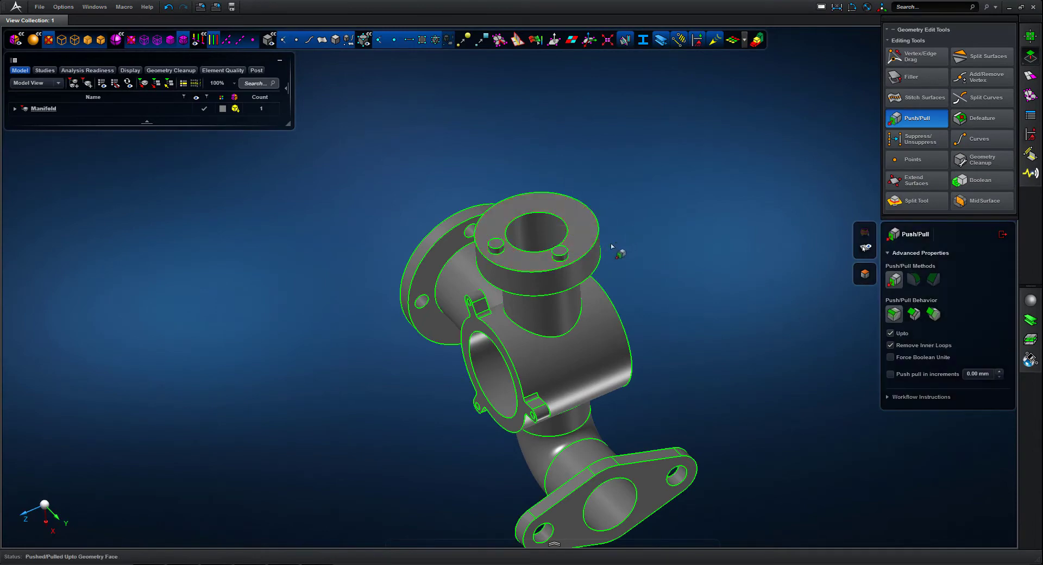
pyautogui.click(560, 250)
pyautogui.click(570, 256)
pyautogui.click(496, 244)
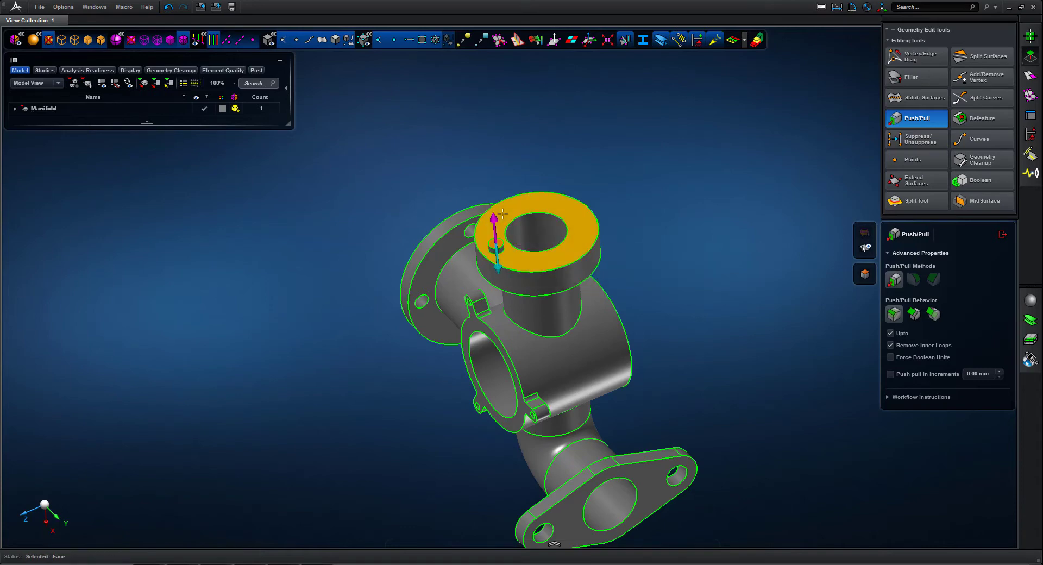
pyautogui.click(534, 211)
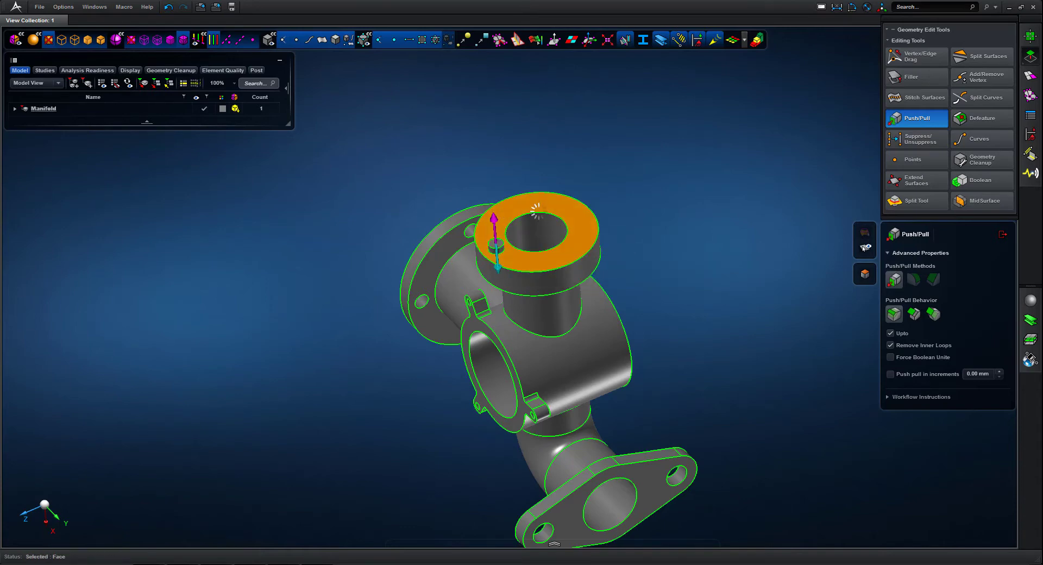
pyautogui.click(1002, 235)
# - Split the Manifold body into separate solids, using the pipe-side face of the four-hole round flange as the splitting surface
pyautogui.moveTo(702, 242); pyautogui.dragTo(706, 169, button='middle')
pyautogui.click(915, 200)
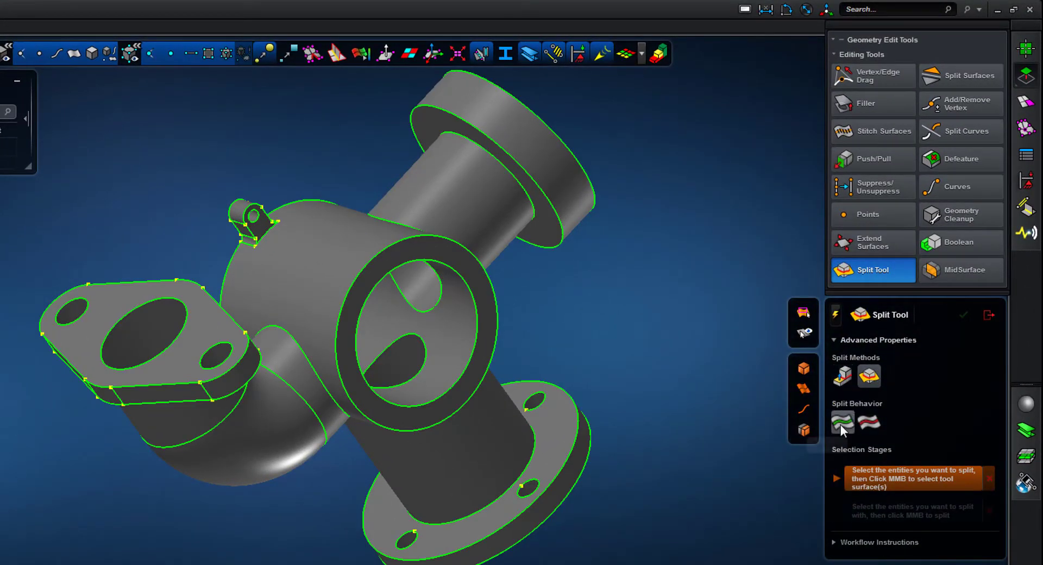
pyautogui.click(873, 419)
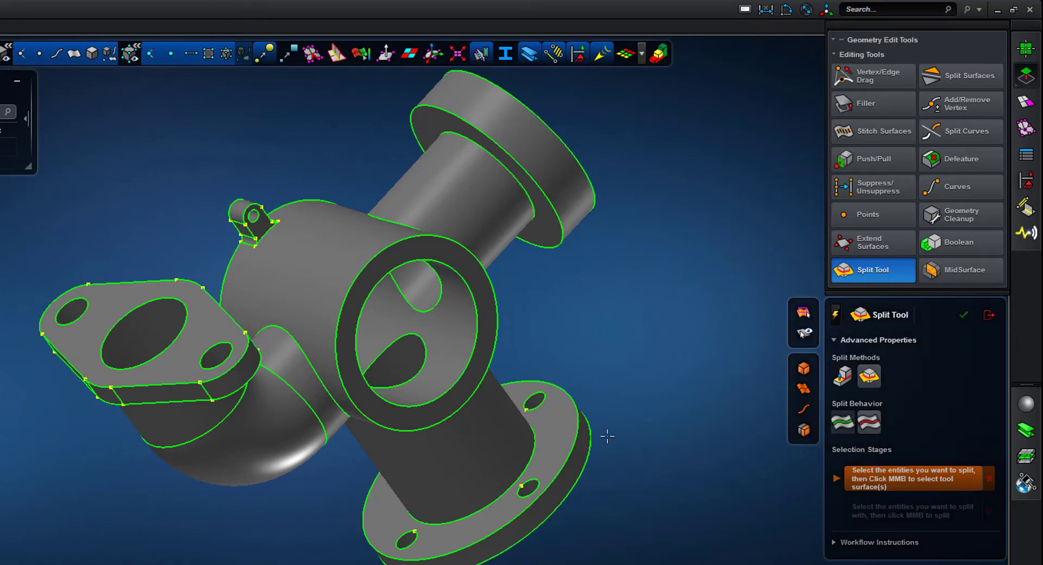
pyautogui.click(568, 435)
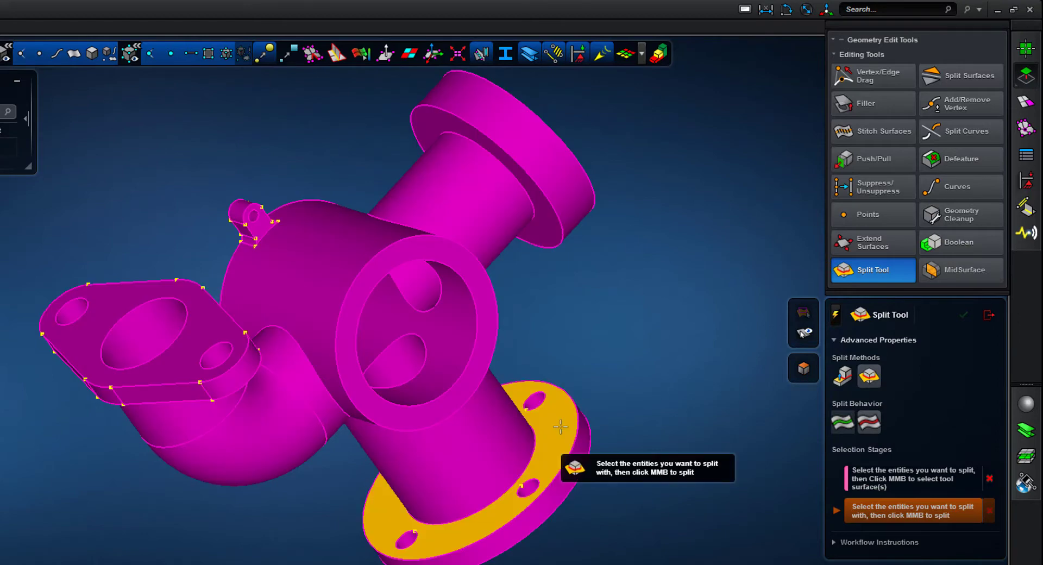
pyautogui.click(560, 425)
pyautogui.middleClick(661, 359)
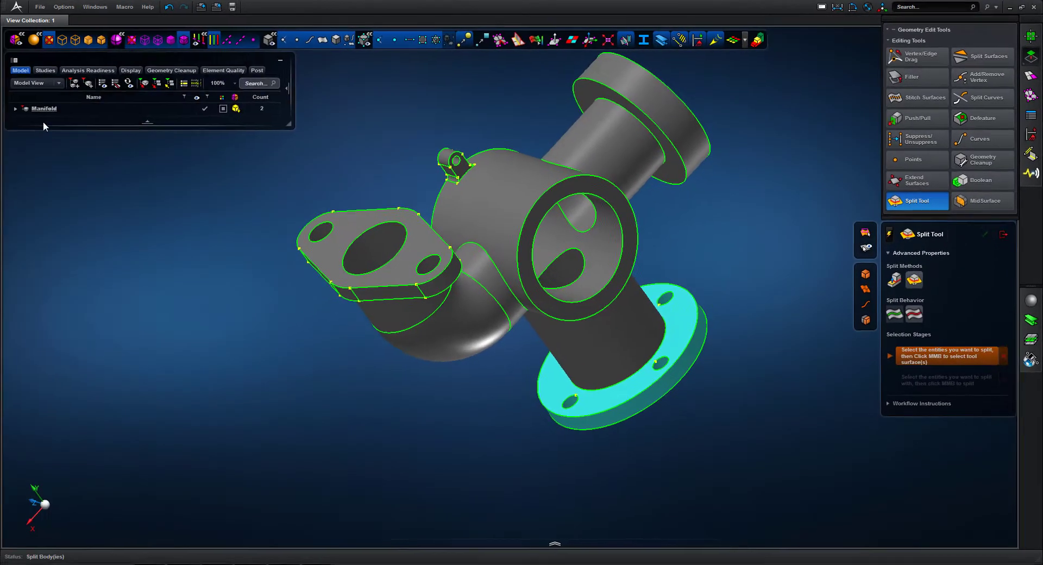
# - Examine each of the Manifold's split solids separately and undo the body split
pyautogui.click(43, 109)
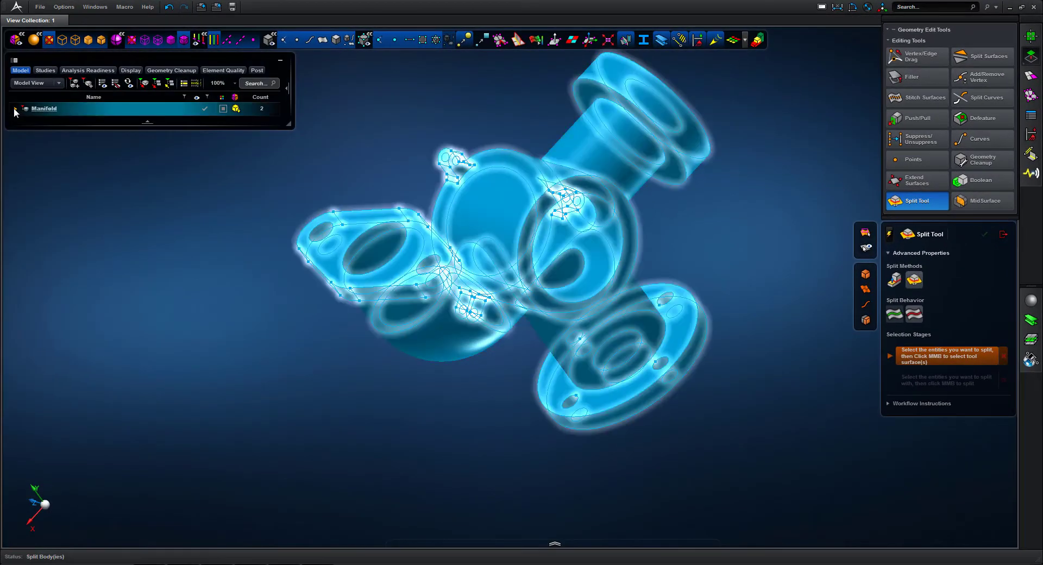
pyautogui.click(15, 109)
pyautogui.click(71, 122)
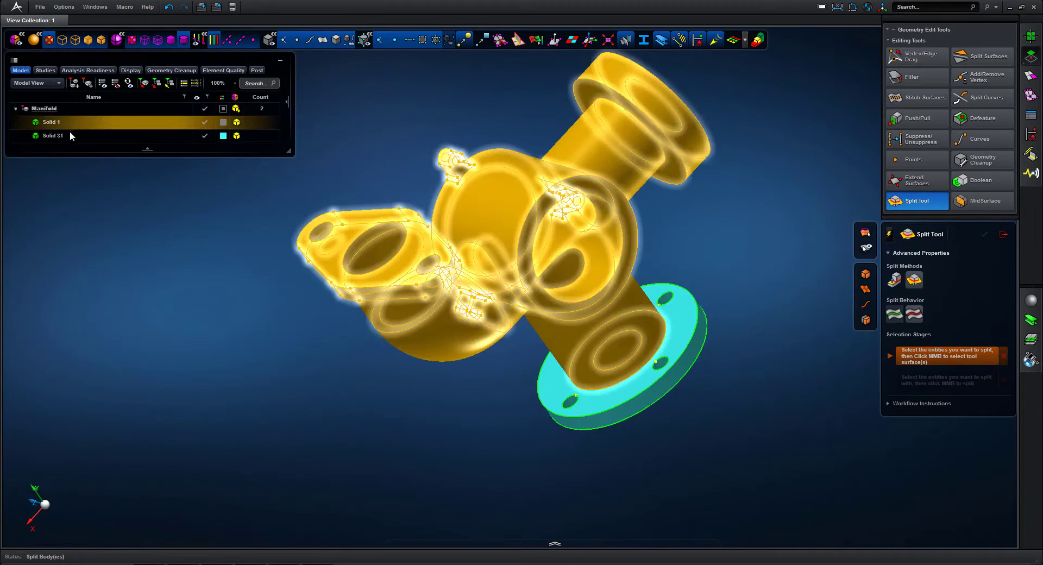
pyautogui.click(69, 135)
pyautogui.click(70, 122)
pyautogui.click(70, 122)
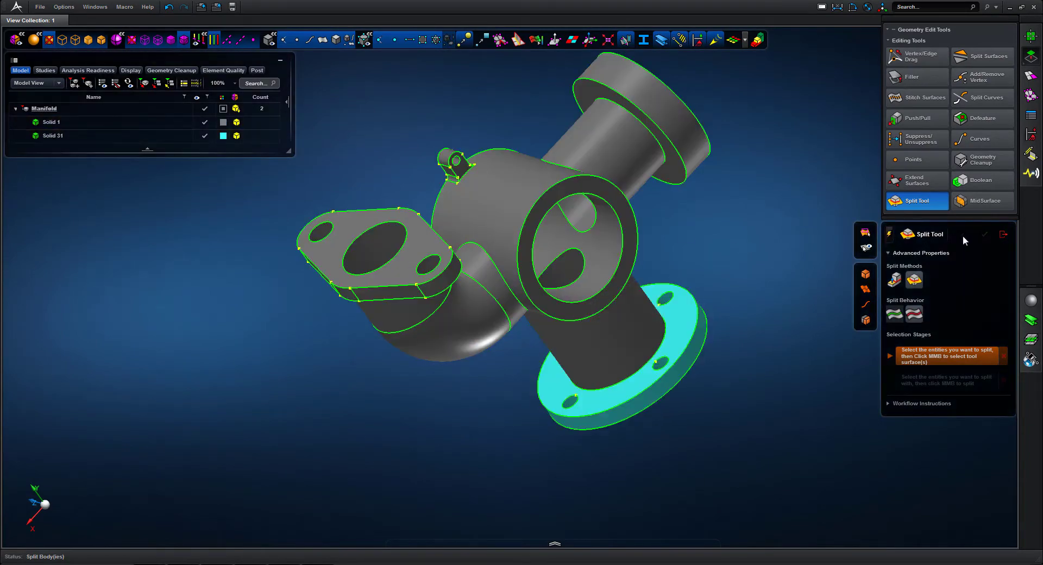
pyautogui.click(1003, 235)
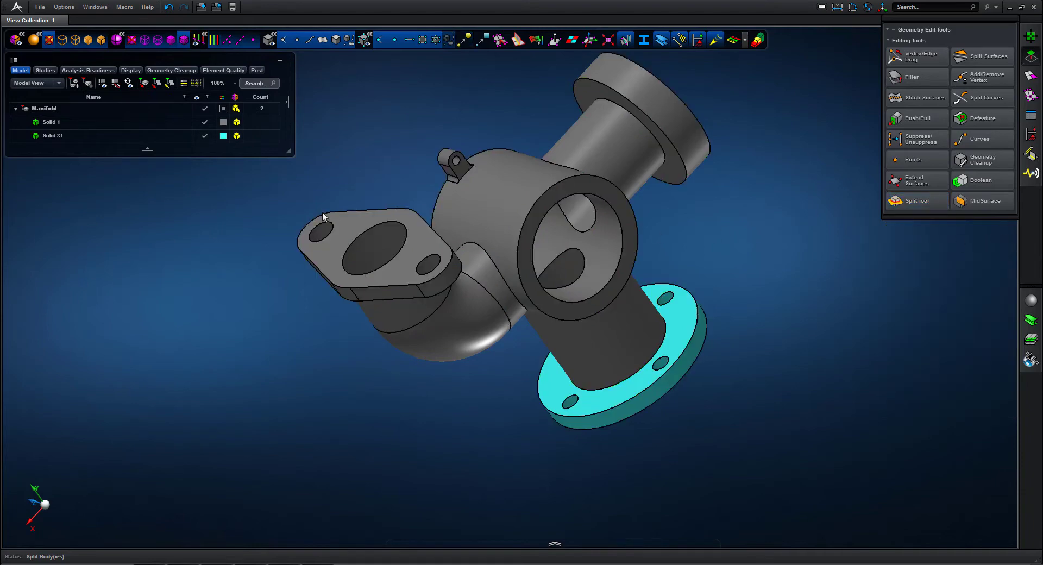
pyautogui.click(169, 7)
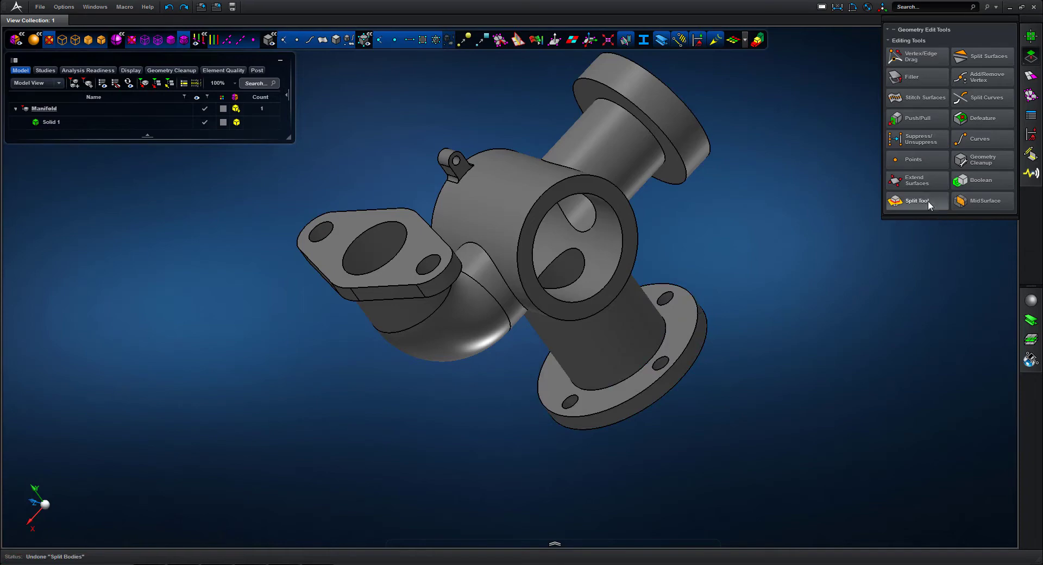
# - Split the Manifold with the Partition behavior along the pipe-side face of the four-hole round flange
pyautogui.click(928, 201)
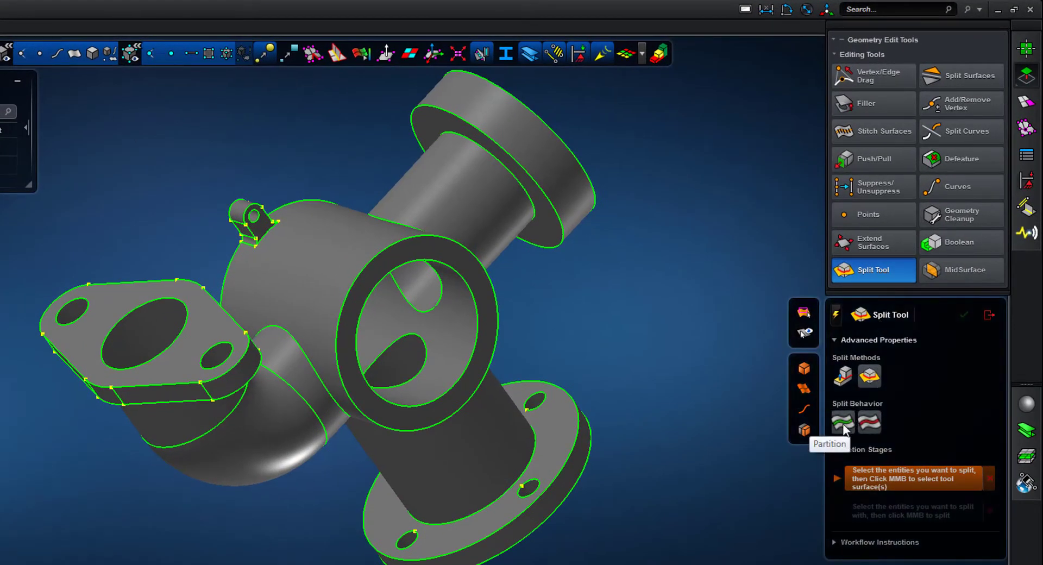
pyautogui.click(569, 429)
pyautogui.middleClick(680, 353)
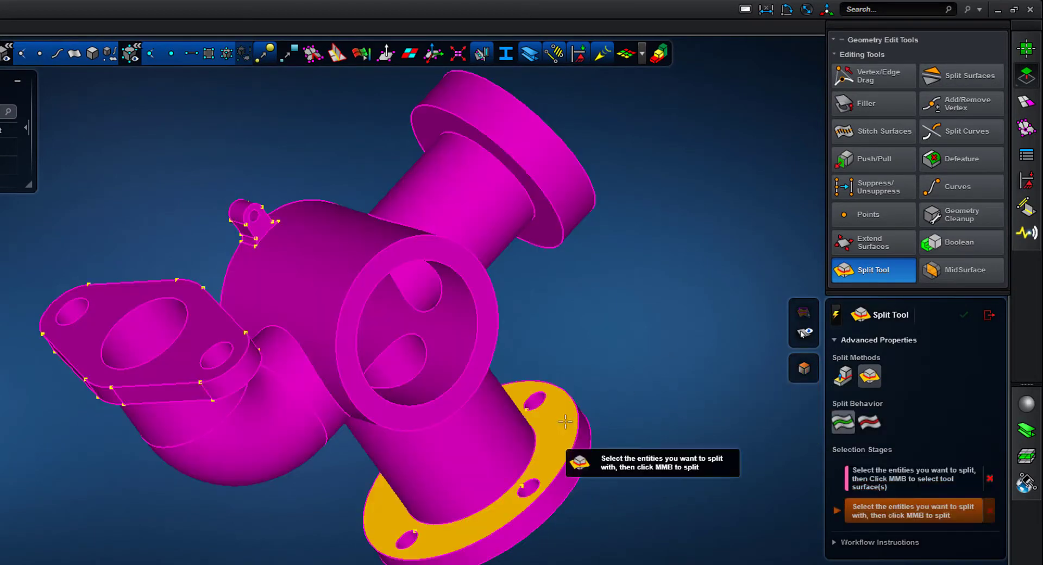
pyautogui.click(565, 424)
pyautogui.middleClick(676, 351)
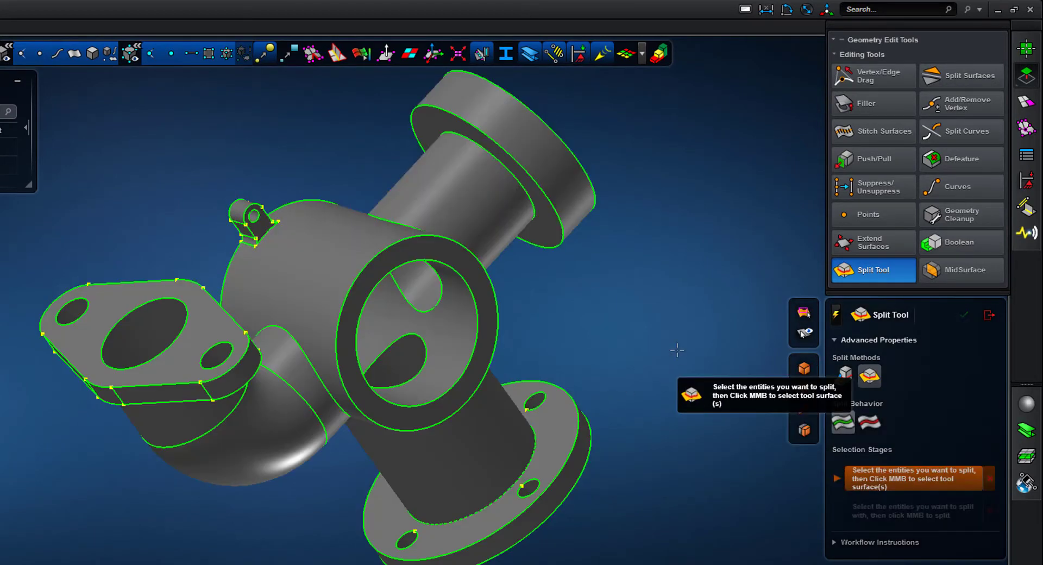
pyautogui.click(964, 317)
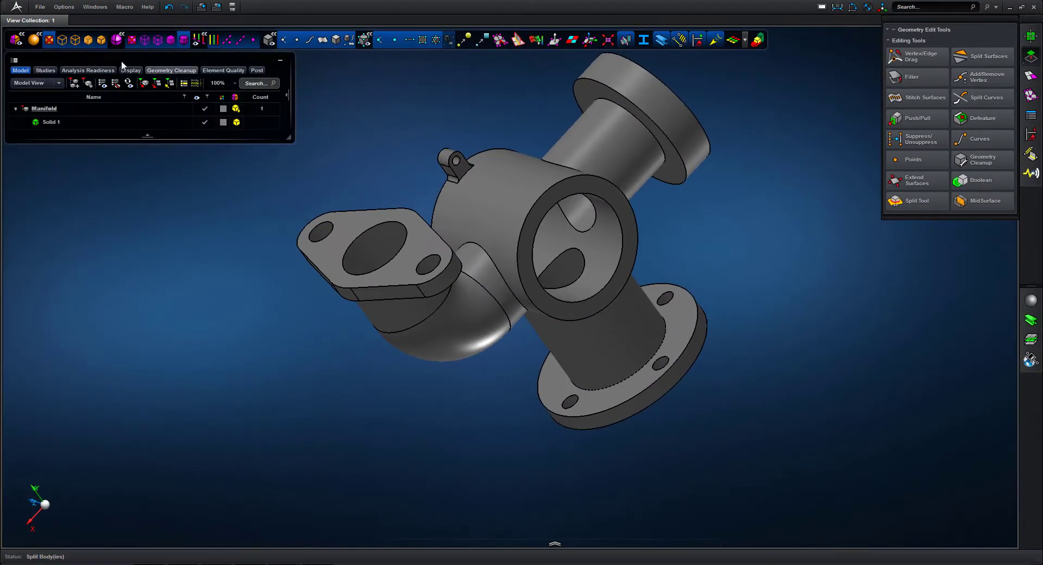
# - Examine the internal partition edges at the four-hole flange in wireframe with colored edges and return to the shaded display
pyautogui.click(74, 41)
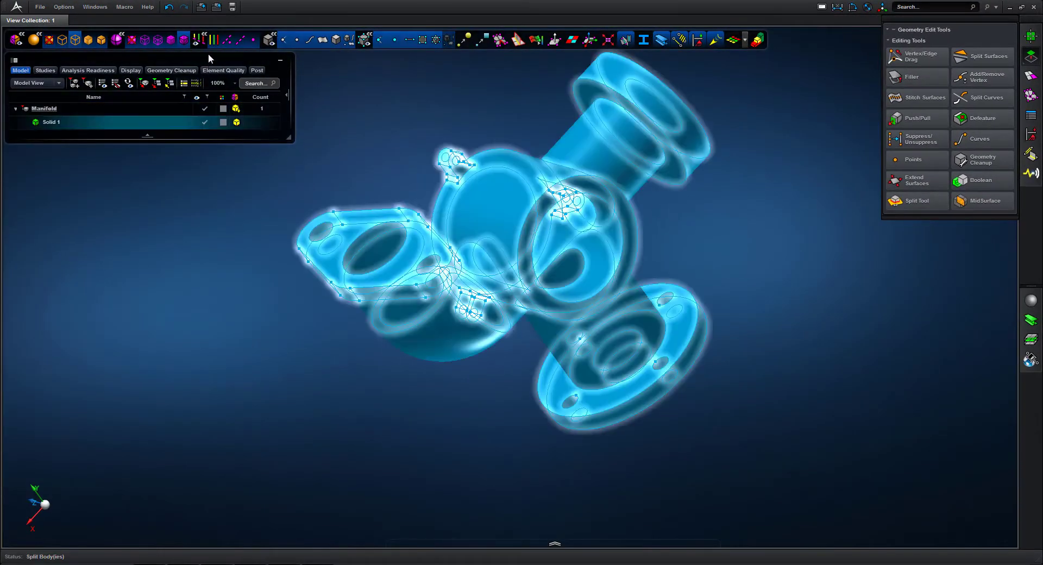
pyautogui.click(208, 39)
pyautogui.moveTo(721, 252); pyautogui.dragTo(714, 247, button='middle')
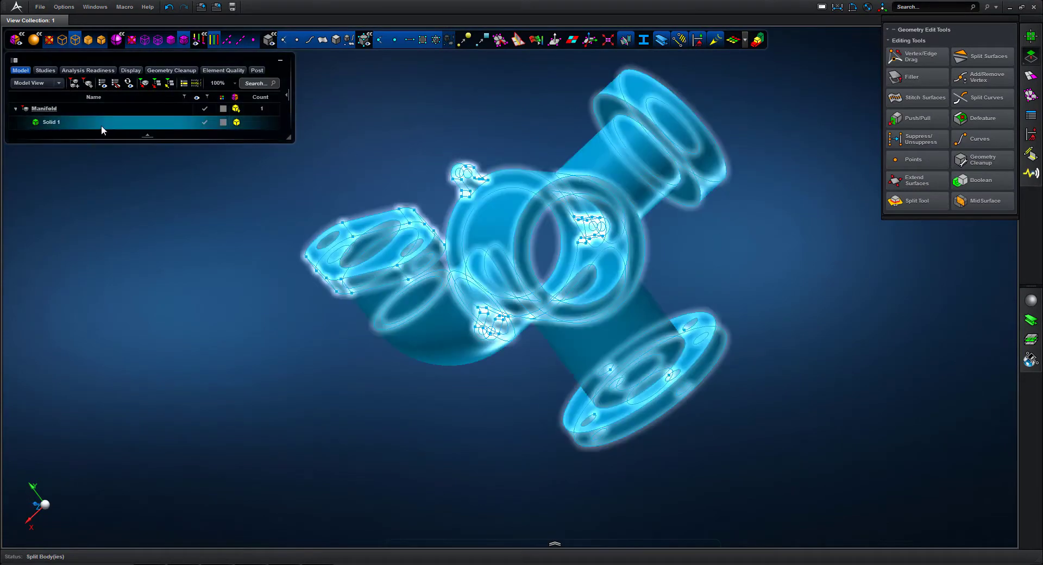
pyautogui.click(100, 39)
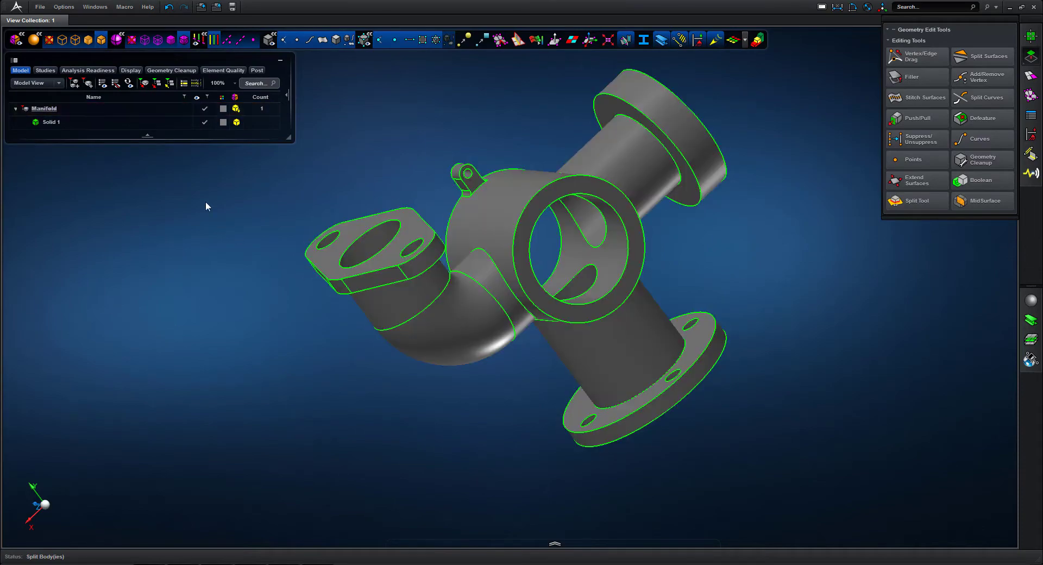
pyautogui.click(75, 39)
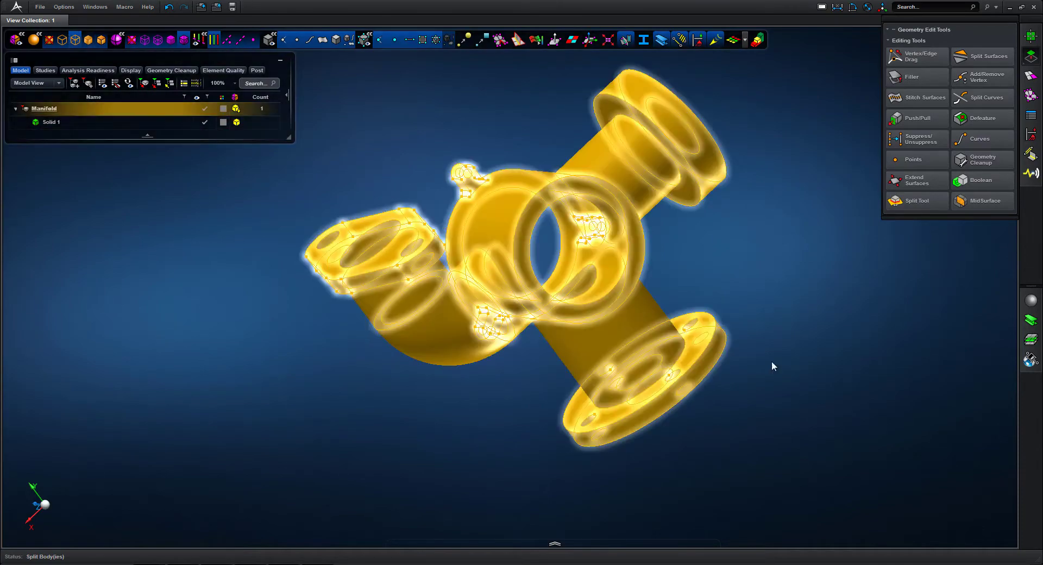
pyautogui.moveTo(791, 361)
pyautogui.mouseDown(button='middle')
pyautogui.moveTo(810, 373)
pyautogui.moveTo(793, 362)
pyautogui.mouseUp(button='middle')
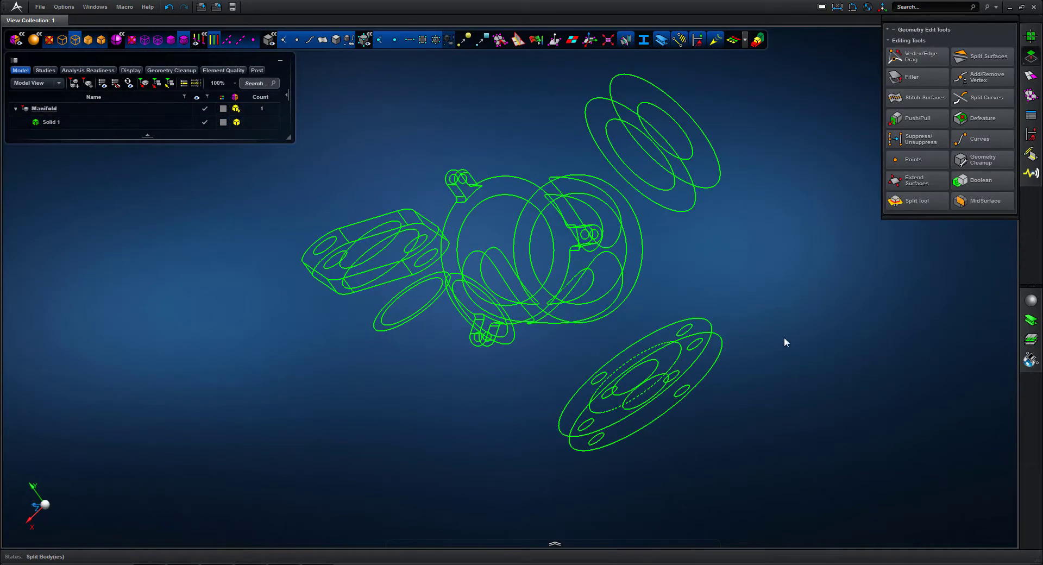
pyautogui.click(101, 39)
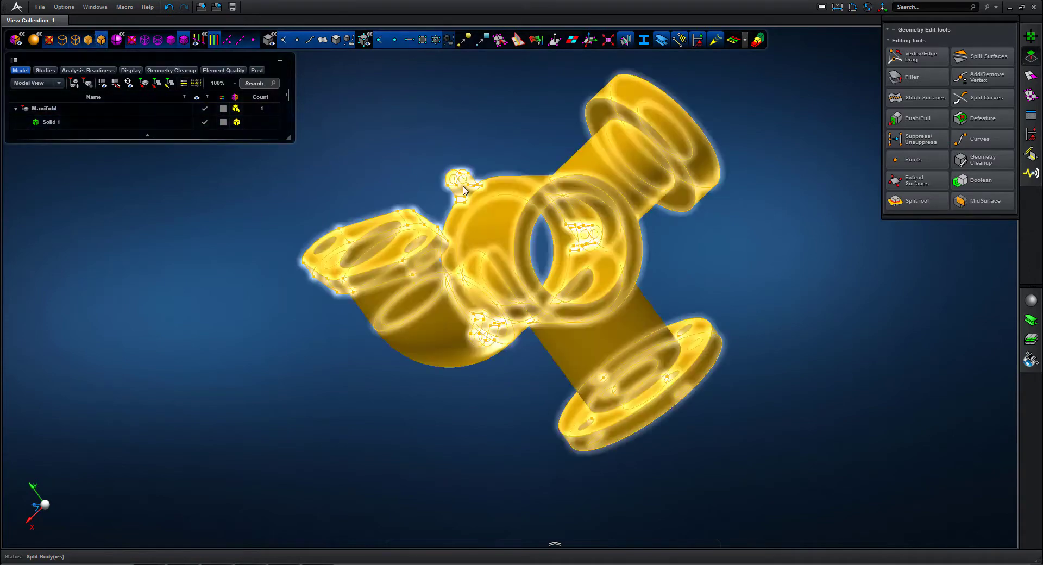
# - Check the partitioned Manifold's 2.5D meshability
pyautogui.click(758, 42)
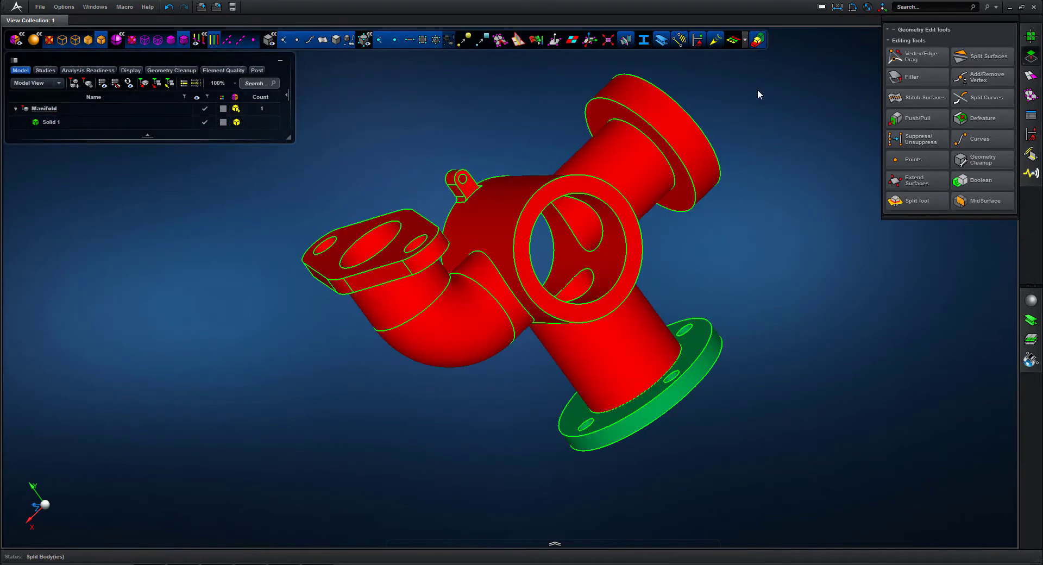
pyautogui.moveTo(777, 246); pyautogui.dragTo(774, 276, button='middle')
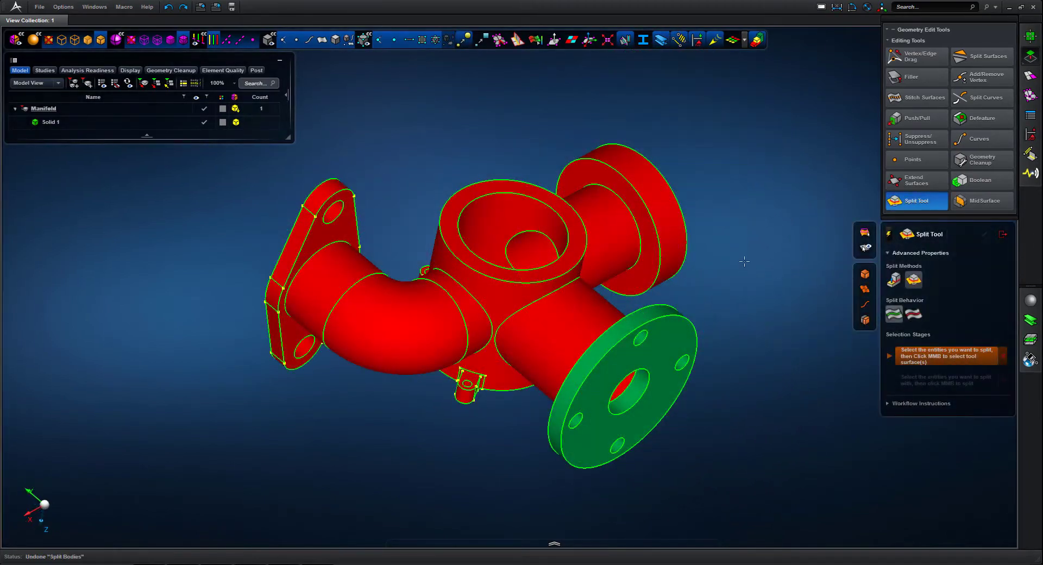
# - Partition the Manifold along the outer cylindrical face of its central body
pyautogui.moveTo(744, 261); pyautogui.dragTo(670, 359, button='middle')
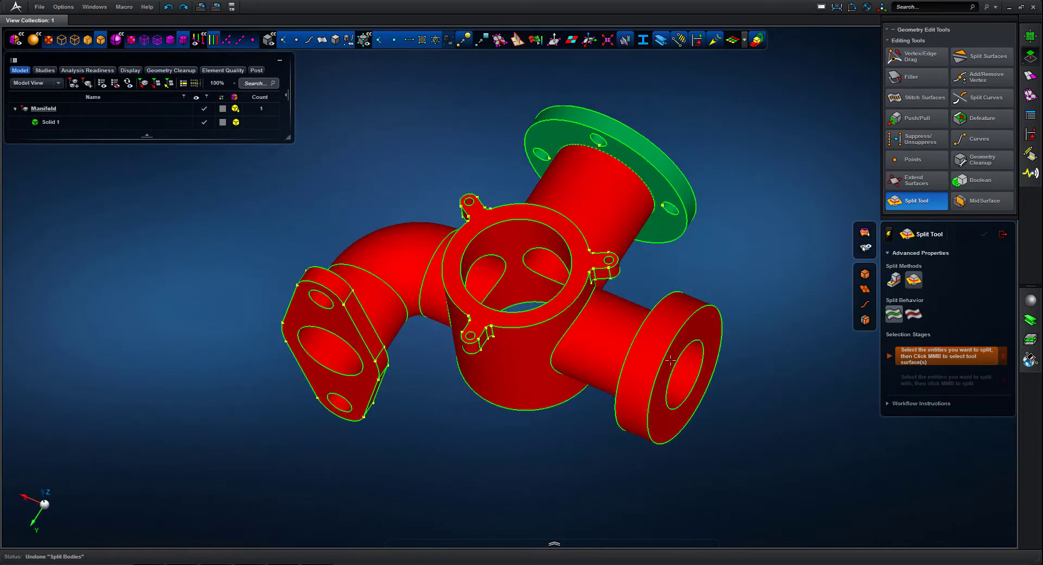
pyautogui.click(526, 349)
pyautogui.middleClick(524, 347)
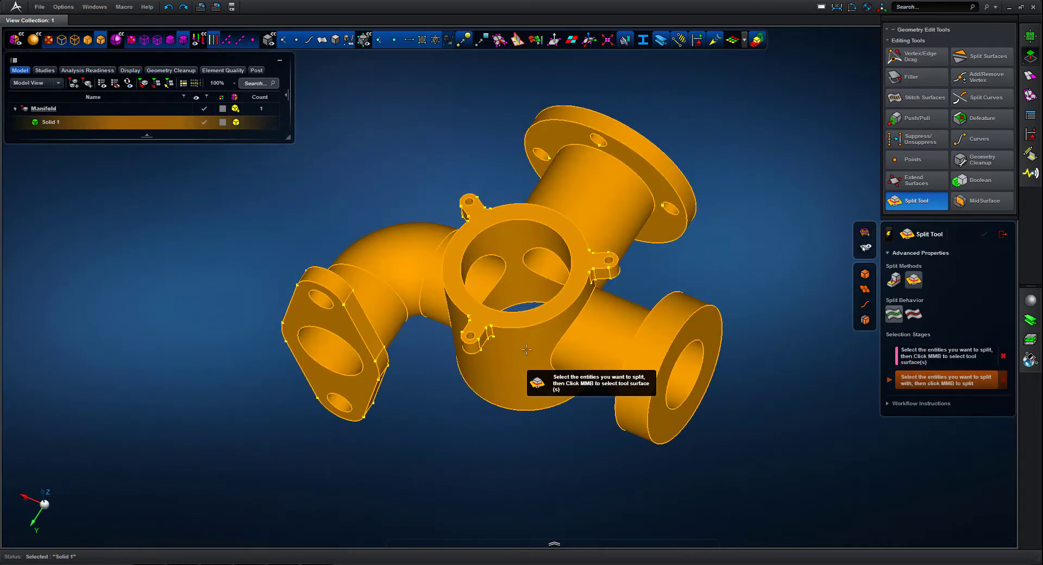
pyautogui.click(523, 346)
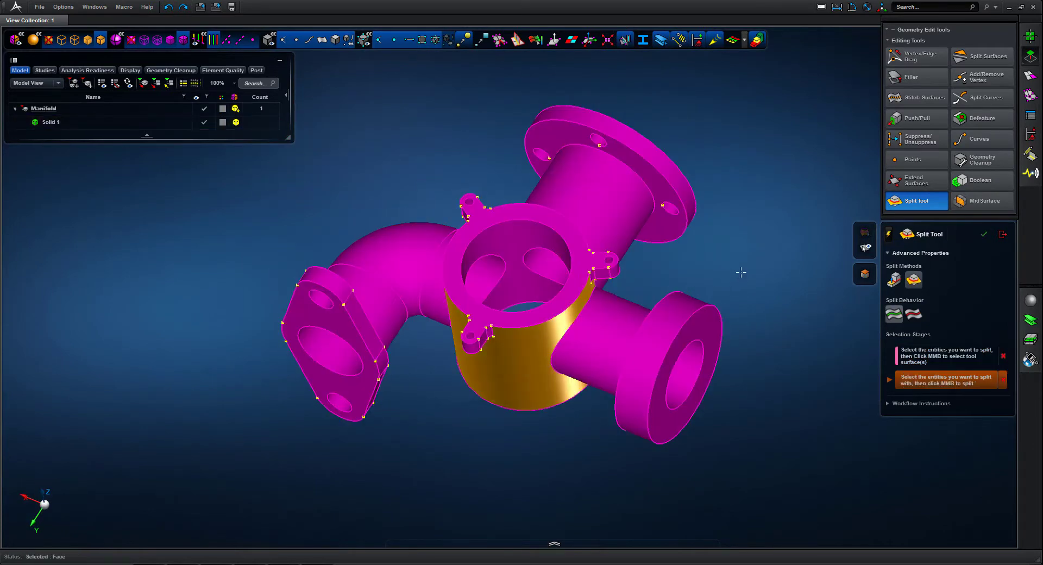
pyautogui.moveTo(740, 272); pyautogui.dragTo(745, 308, button='middle')
pyautogui.middleClick(743, 305)
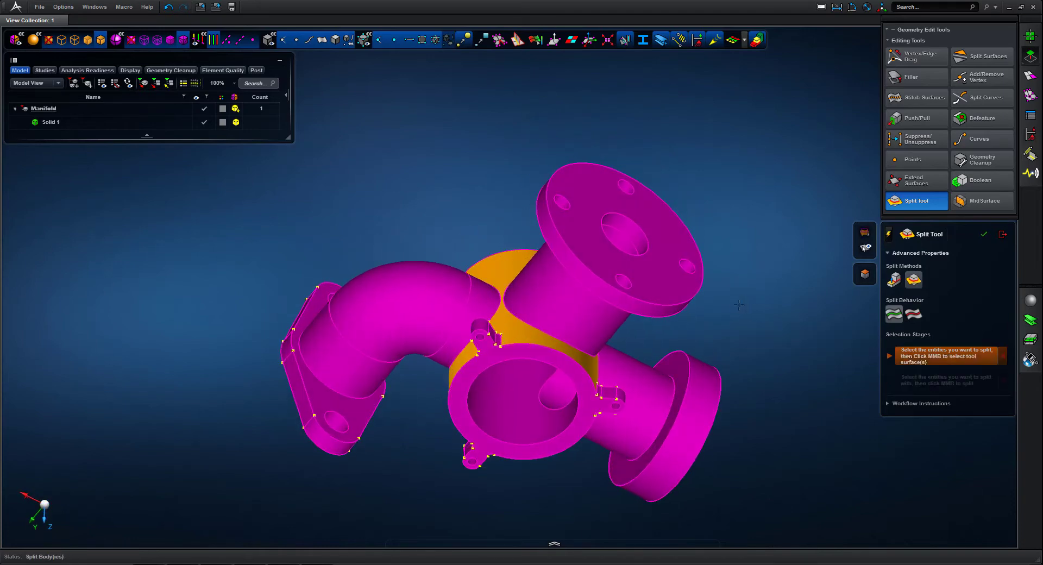
# - Partition the Manifold along the pipe-side face of the round flange that has no bolt holes
pyautogui.scroll(-1, 767, 302)
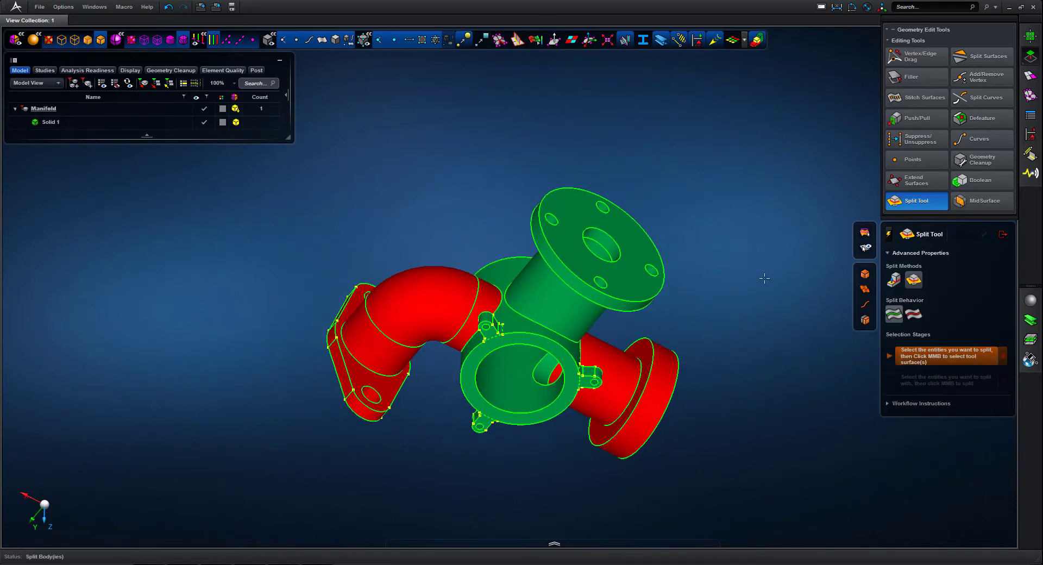
pyautogui.moveTo(763, 280); pyautogui.dragTo(784, 286, button='middle')
pyautogui.click(624, 346)
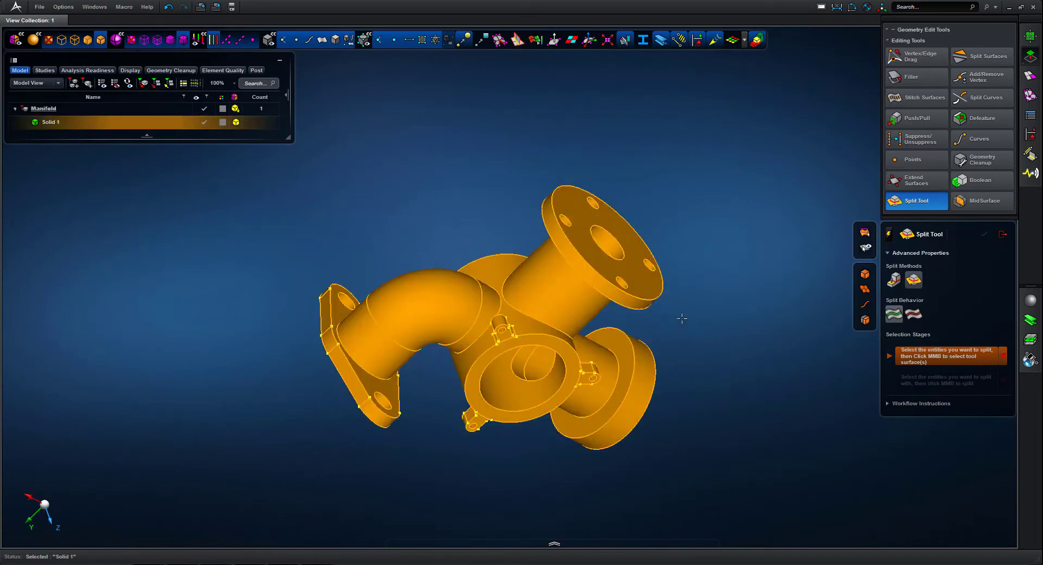
pyautogui.middleClick(624, 346)
pyautogui.click(624, 347)
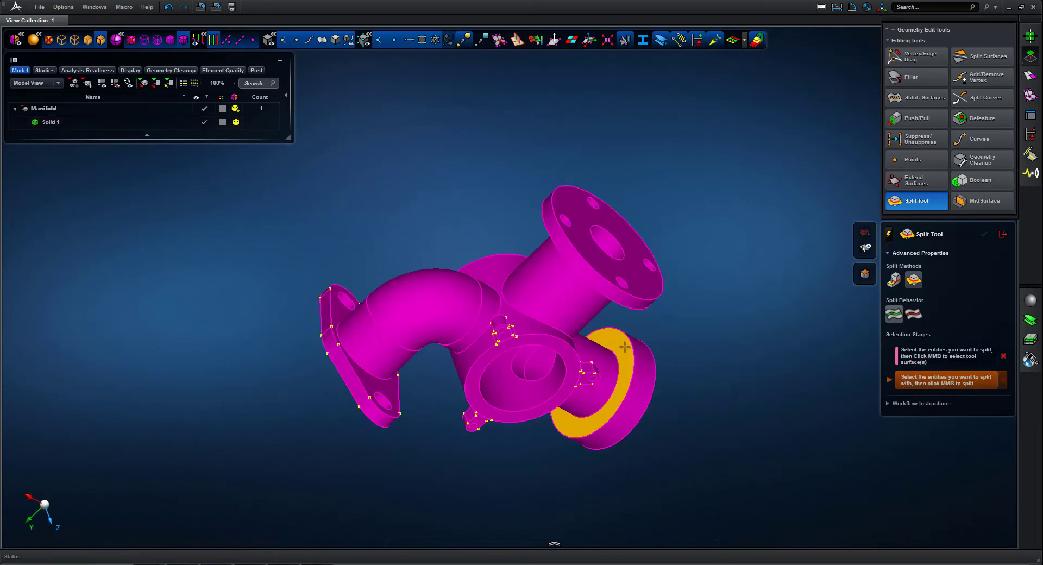
pyautogui.middleClick(718, 323)
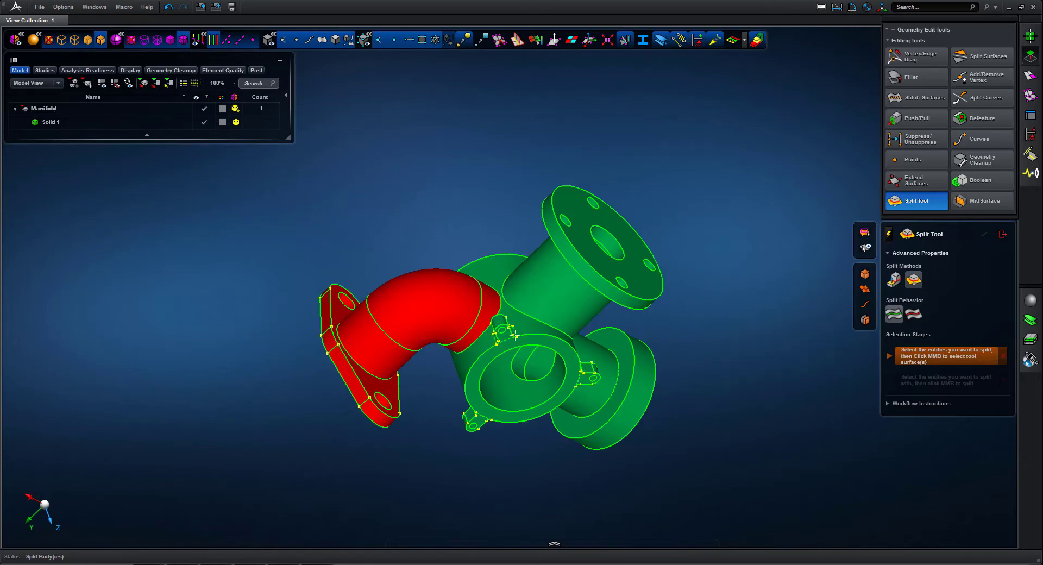
# - Partition the Manifold along the pipe-side face of the two-hole flange at the end of the elbow pipe
pyautogui.click(412, 333)
pyautogui.middleClick(422, 247)
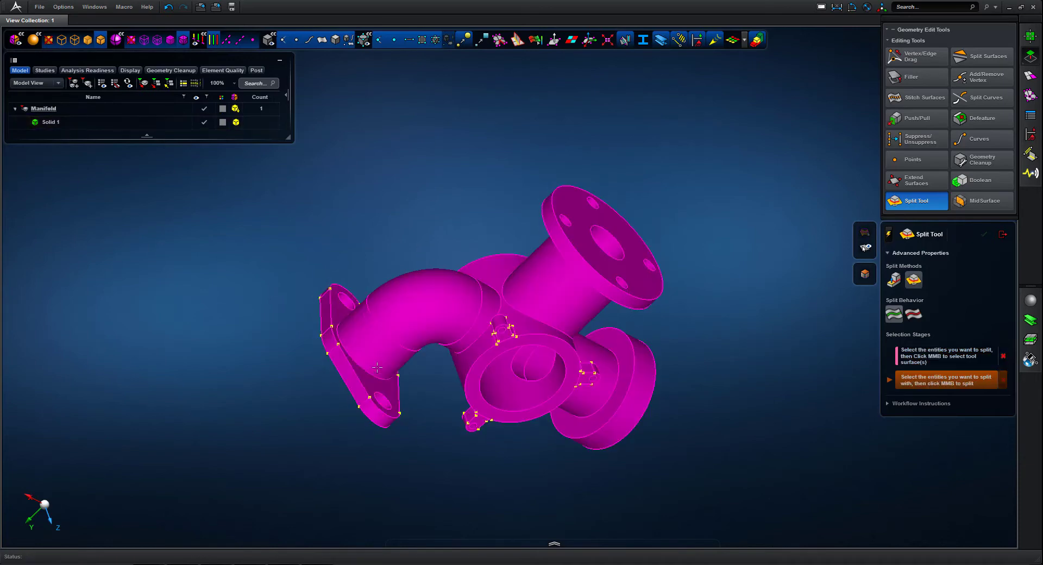
pyautogui.click(375, 378)
pyautogui.middleClick(407, 224)
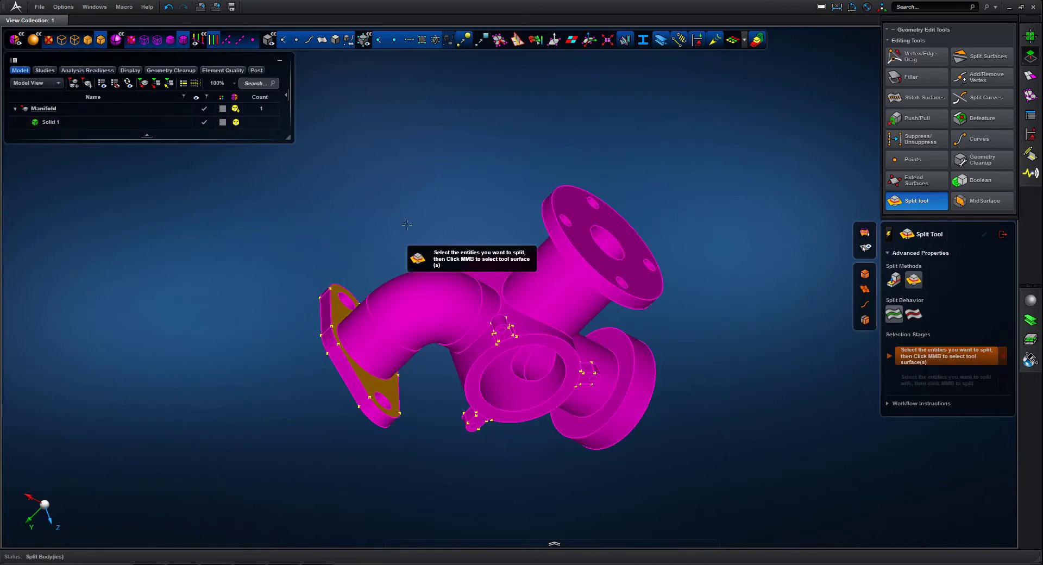
pyautogui.moveTo(406, 224); pyautogui.dragTo(319, 173, button='middle')
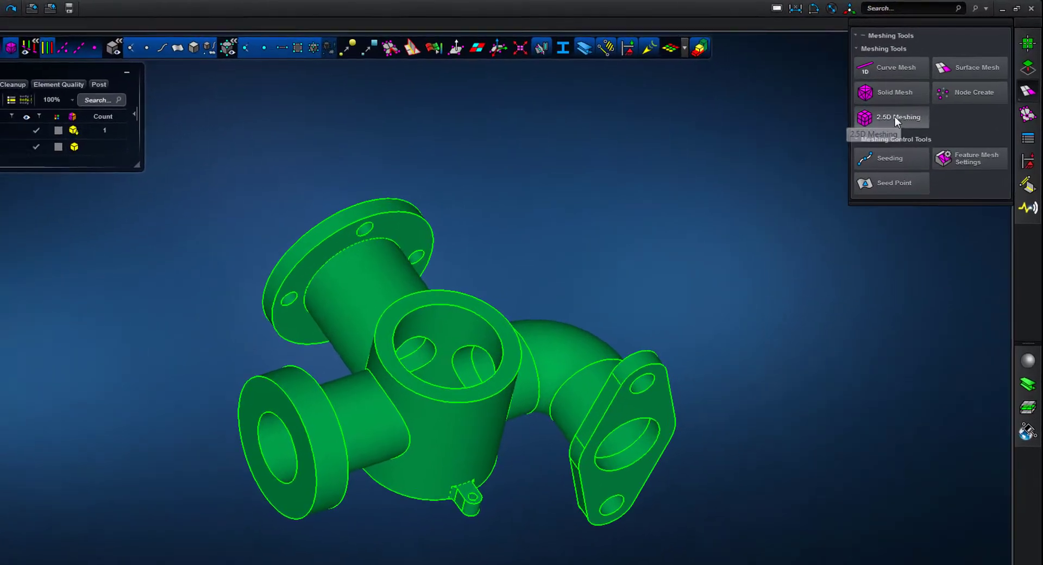
# - Mesh the Manifold solid with 2.5D Meshing at 5.00 mm, using the Mapp starting-face method and Auto algorithm
pyautogui.click(917, 98)
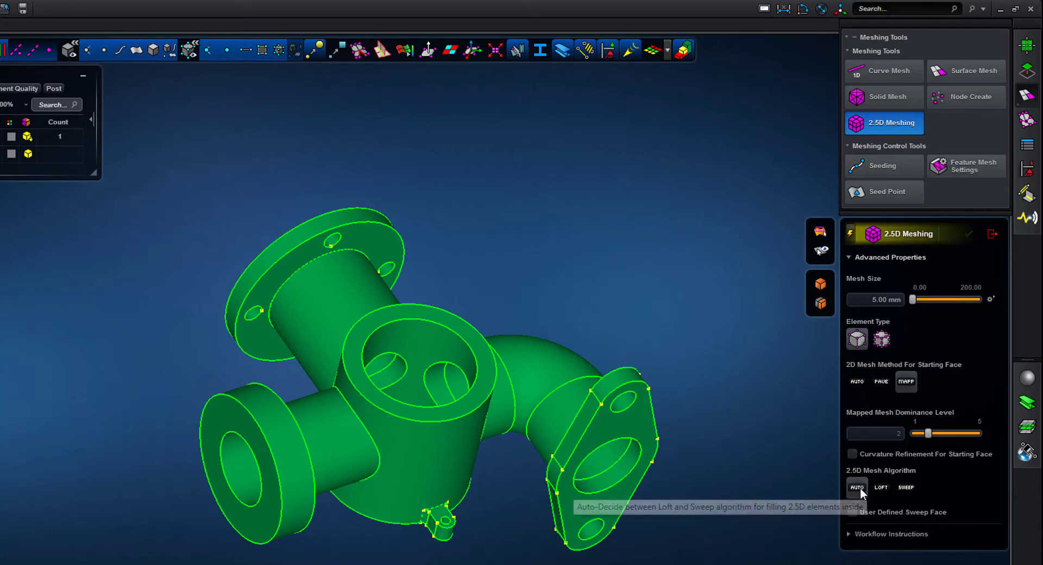
pyautogui.click(551, 372)
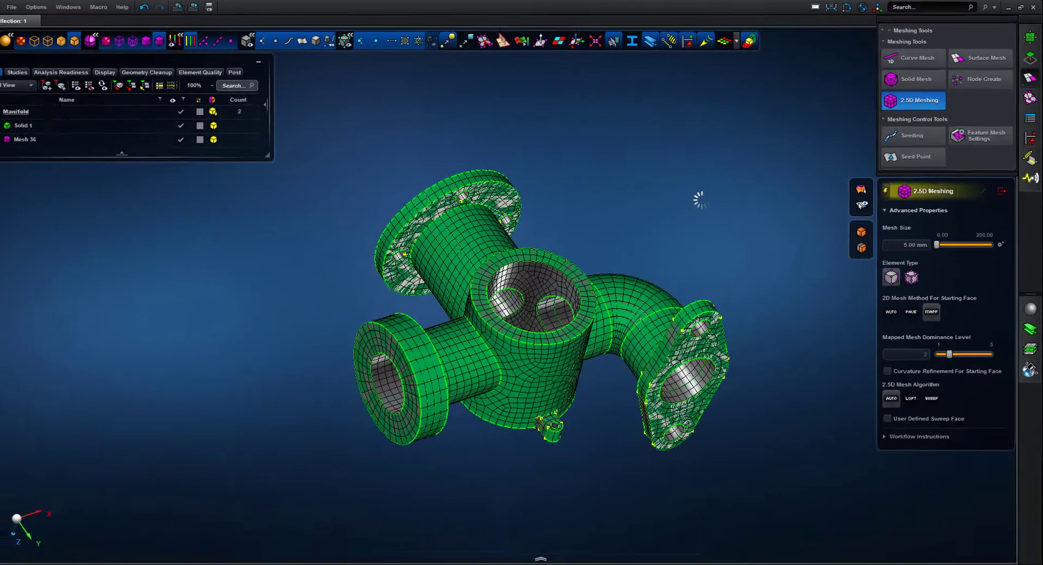
pyautogui.moveTo(709, 194)
pyautogui.mouseDown(button='middle')
pyautogui.moveTo(655, 196)
pyautogui.moveTo(707, 207)
pyautogui.mouseUp(button='middle')
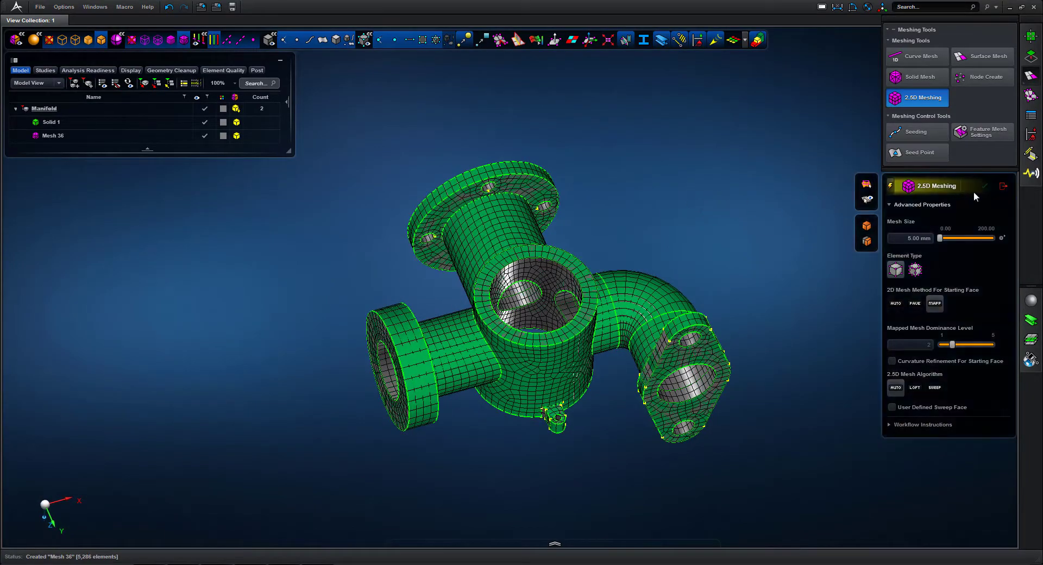
pyautogui.click(1003, 186)
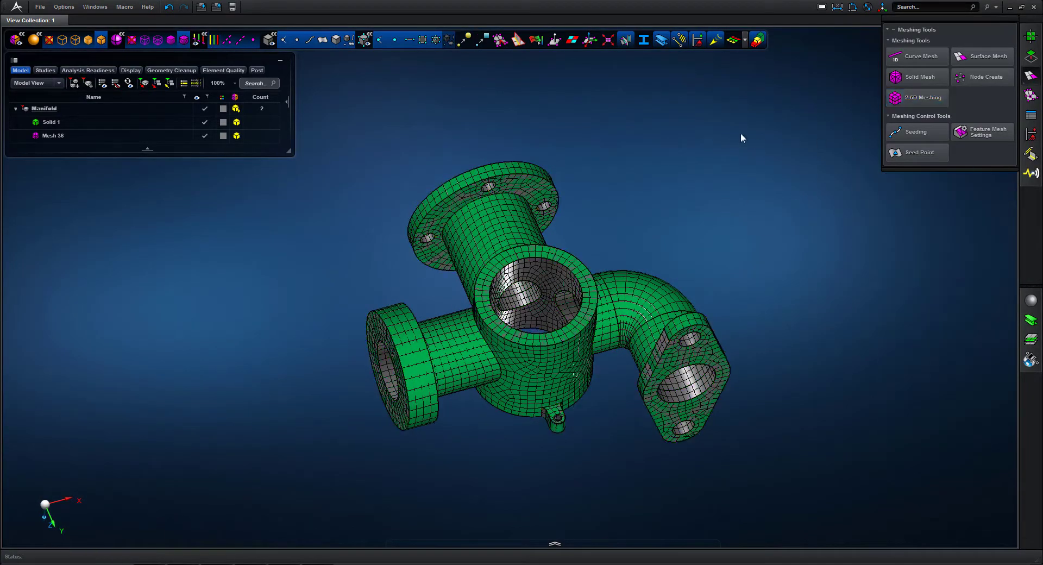
# - Hide the solid, check the mesh's 3D aspect ratio quality, and hide the elements rated Good
pyautogui.click(343, 40)
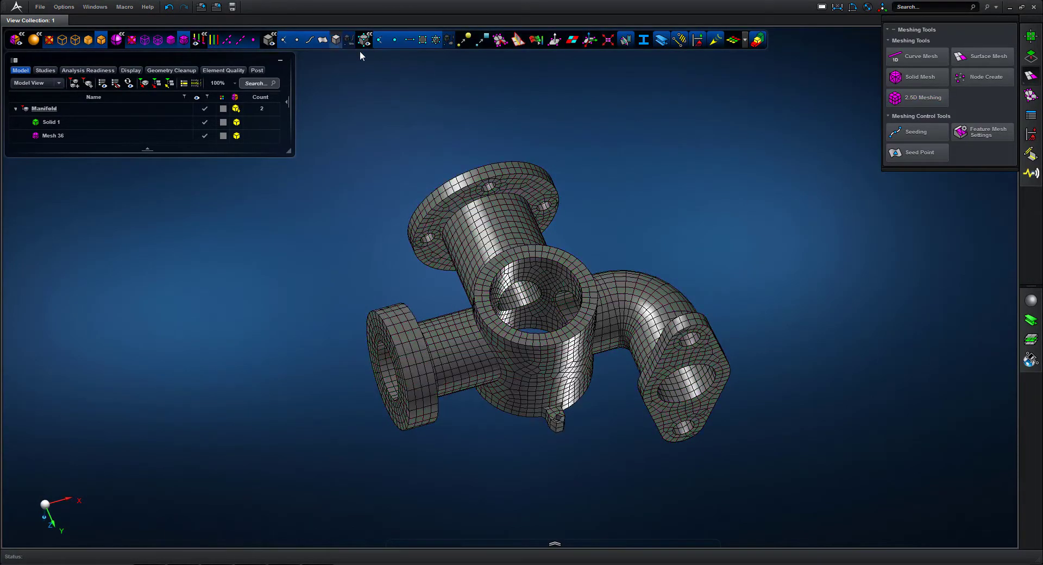
pyautogui.click(535, 40)
pyautogui.moveTo(673, 129)
pyautogui.mouseDown(button='middle')
pyautogui.moveTo(667, 115)
pyautogui.moveTo(673, 130)
pyautogui.mouseUp(button='middle')
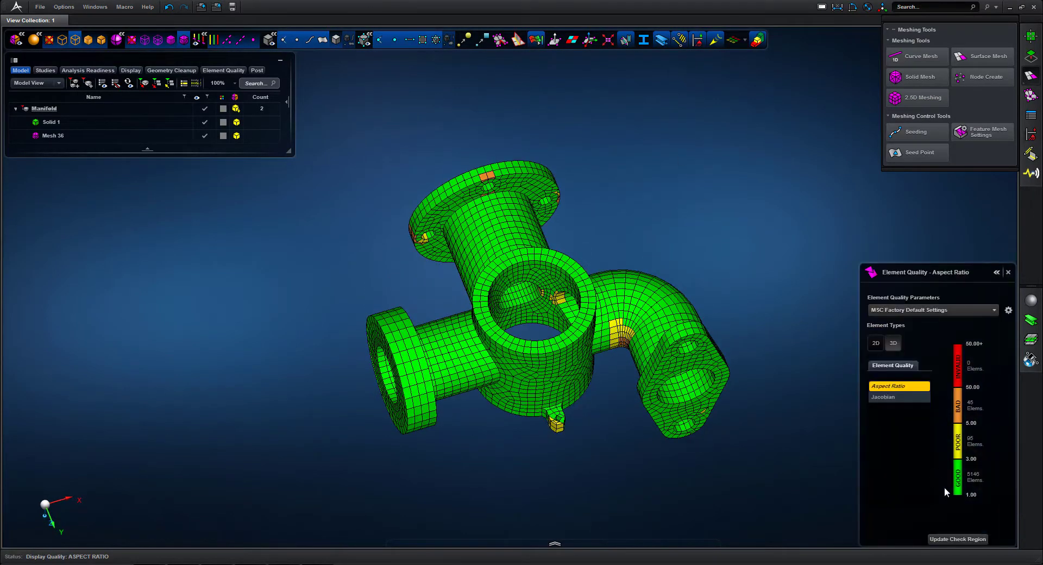
pyautogui.rightClick(957, 481)
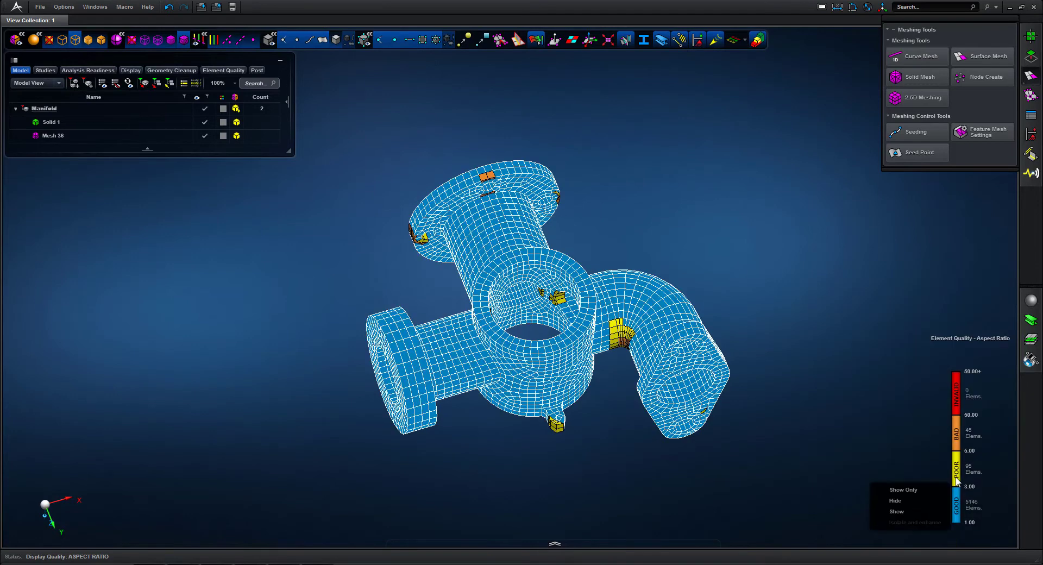
pyautogui.click(893, 501)
pyautogui.moveTo(671, 222); pyautogui.dragTo(707, 241, button='middle')
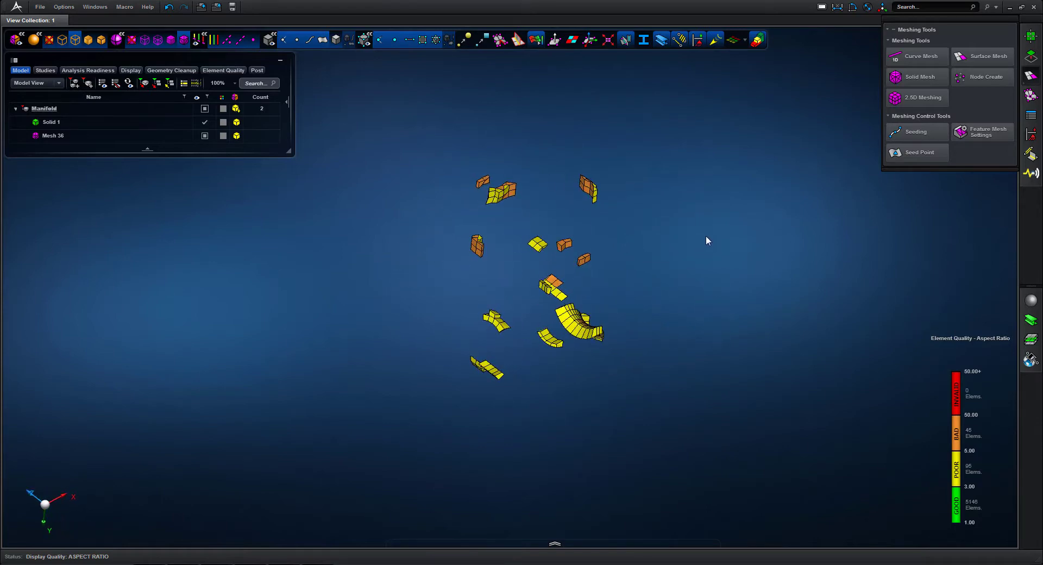
pyautogui.moveTo(538, 263); pyautogui.dragTo(536, 261)
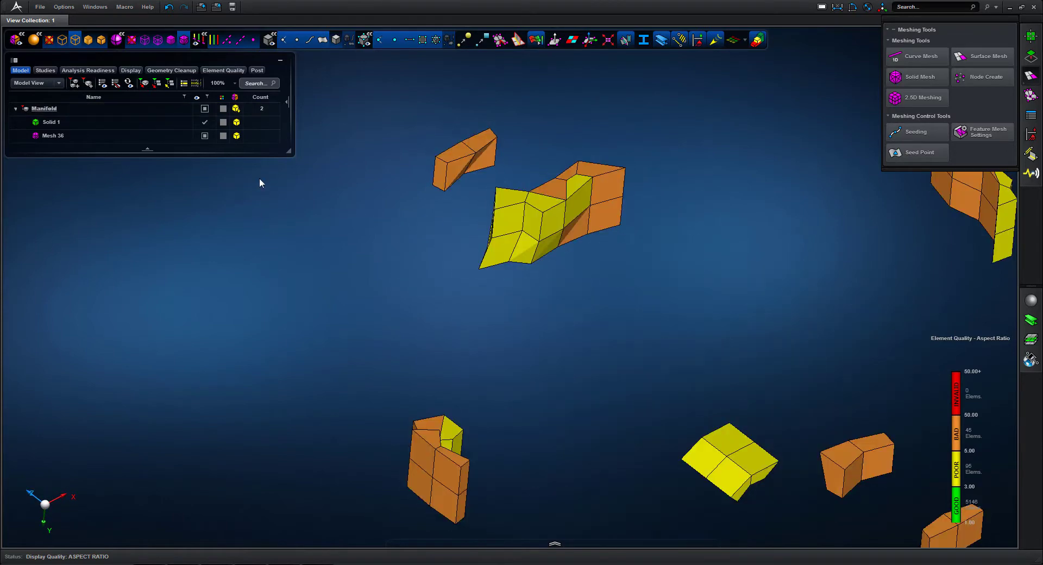
# - Compare the remaining low-quality elements with the solid's edges around the four-hole flange, and hide the solid again
pyautogui.click(339, 39)
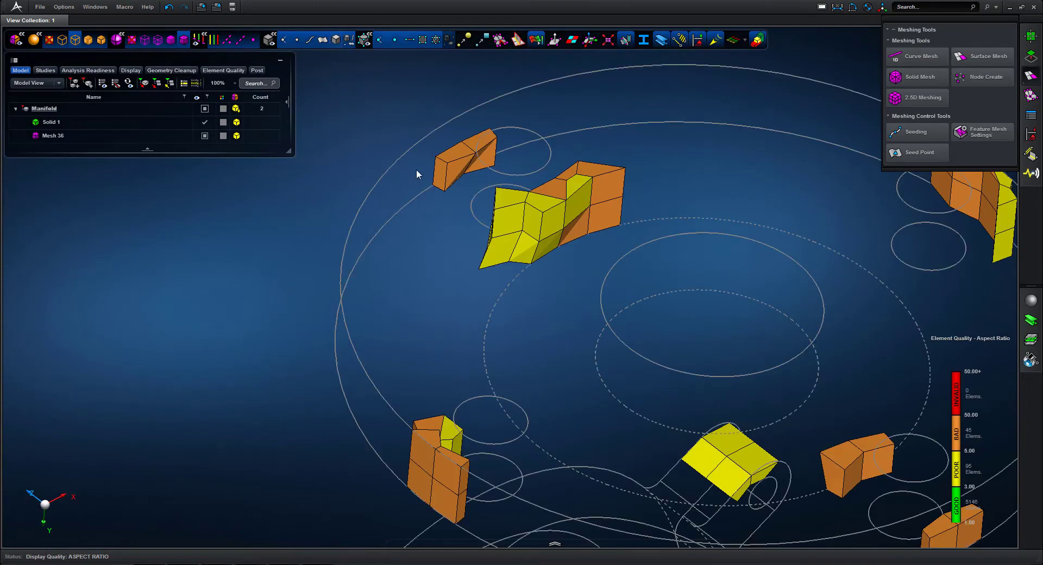
pyautogui.moveTo(417, 170); pyautogui.dragTo(400, 81, button='middle')
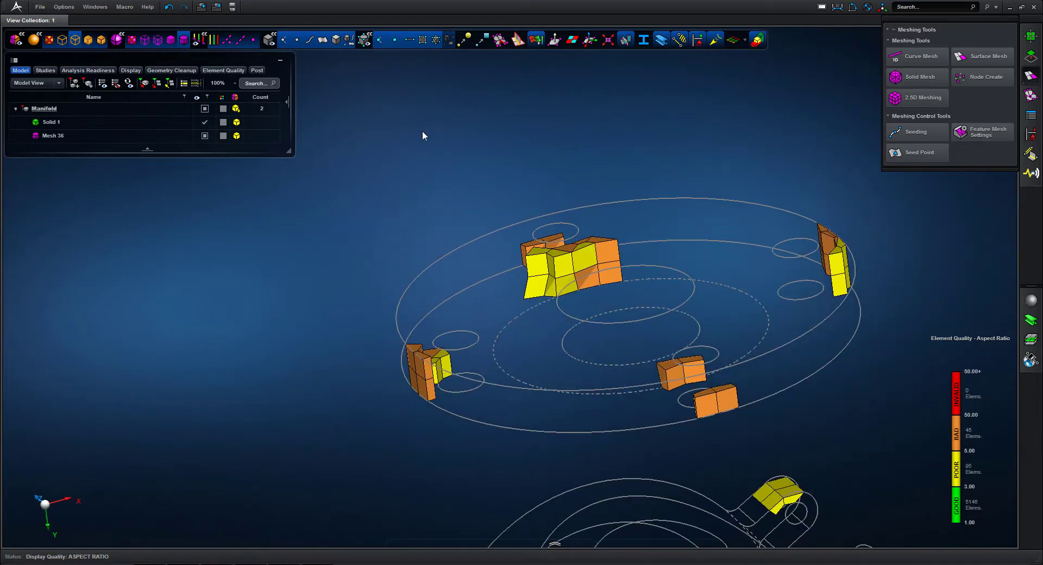
pyautogui.click(336, 40)
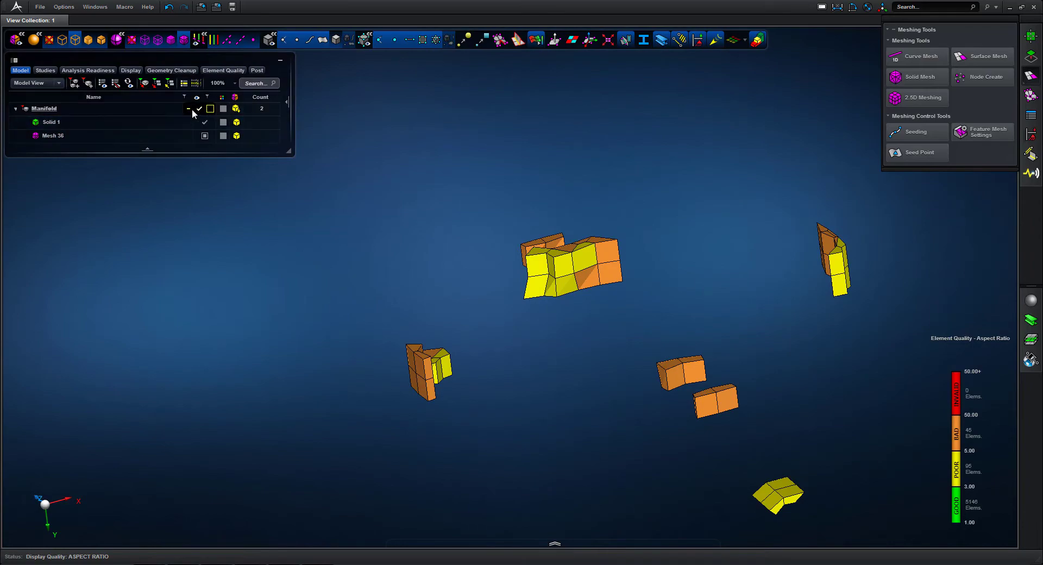
# - Show all of the Manifold's mesh elements again
pyautogui.click(165, 107)
pyautogui.rightClick(165, 107)
pyautogui.click(102, 165)
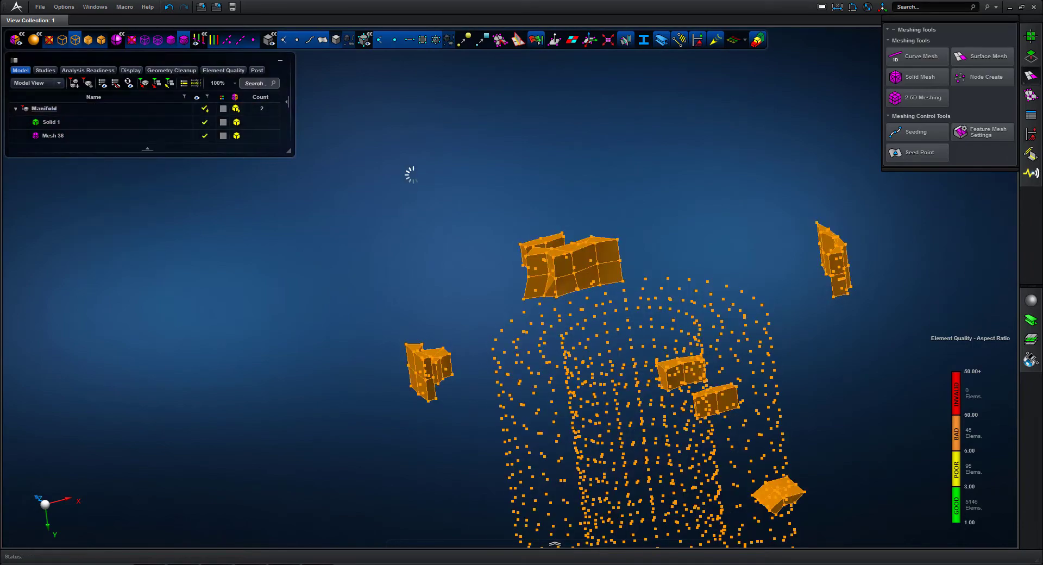
pyautogui.scroll(-5, 412, 174)
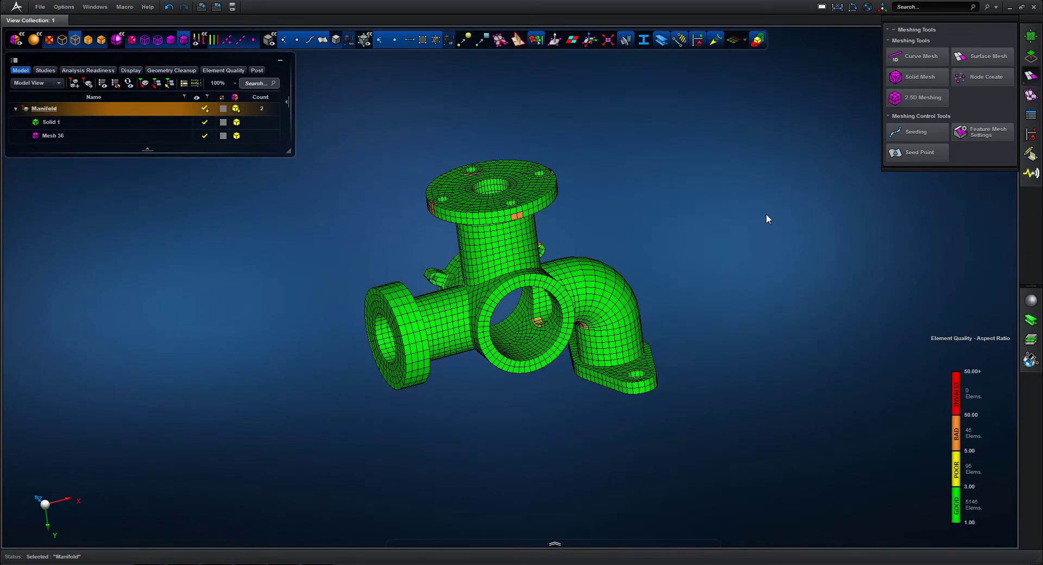
pyautogui.click(766, 213)
# - Delete Mesh 36 and bring the Manifold solid back in shaded display
pyautogui.click(126, 137)
pyautogui.rightClick(127, 138)
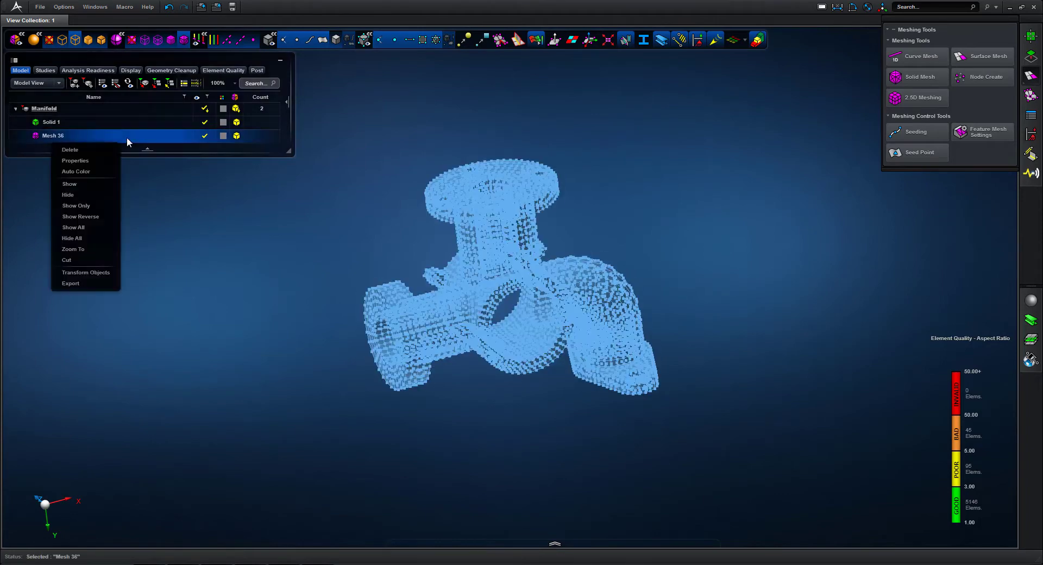
pyautogui.click(90, 152)
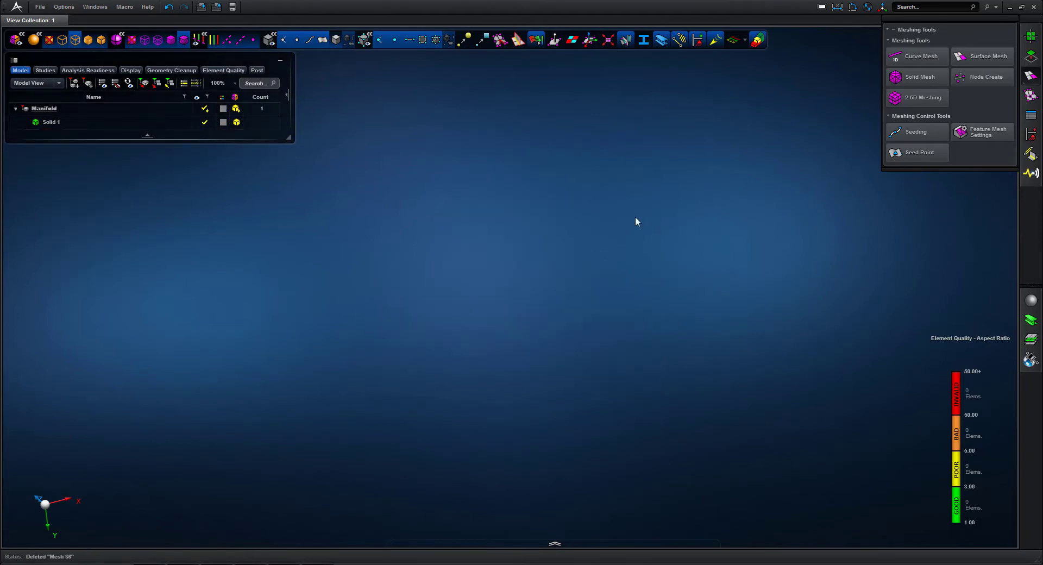
pyautogui.click(337, 39)
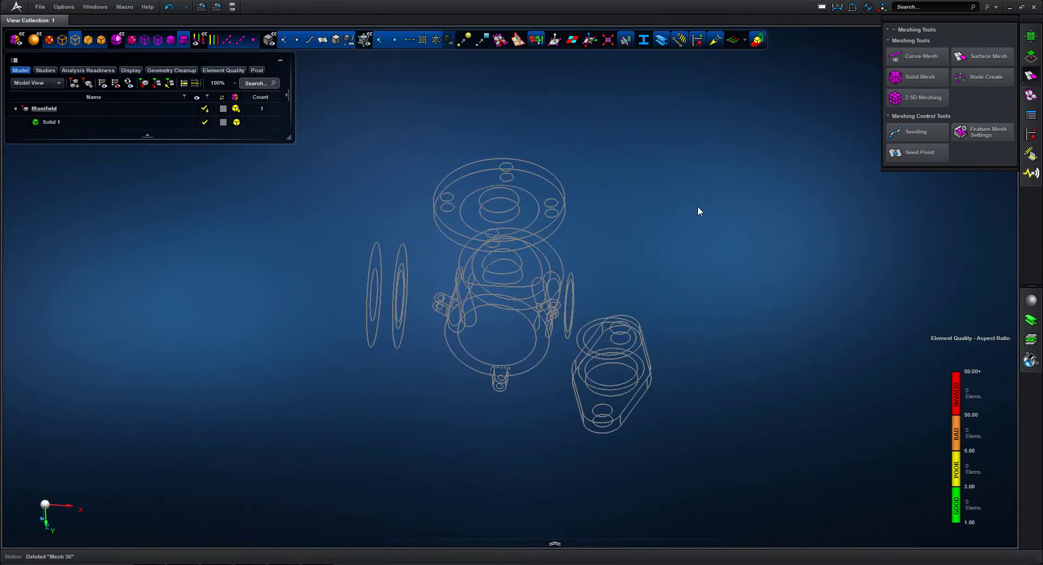
pyautogui.click(101, 39)
pyautogui.moveTo(784, 218); pyautogui.dragTo(770, 209, button='middle')
# - Surface-mesh the four-hole flange's pipe-side face at 5.00 mm with the Pave method, linear elements and Washer feature meshing
pyautogui.click(978, 57)
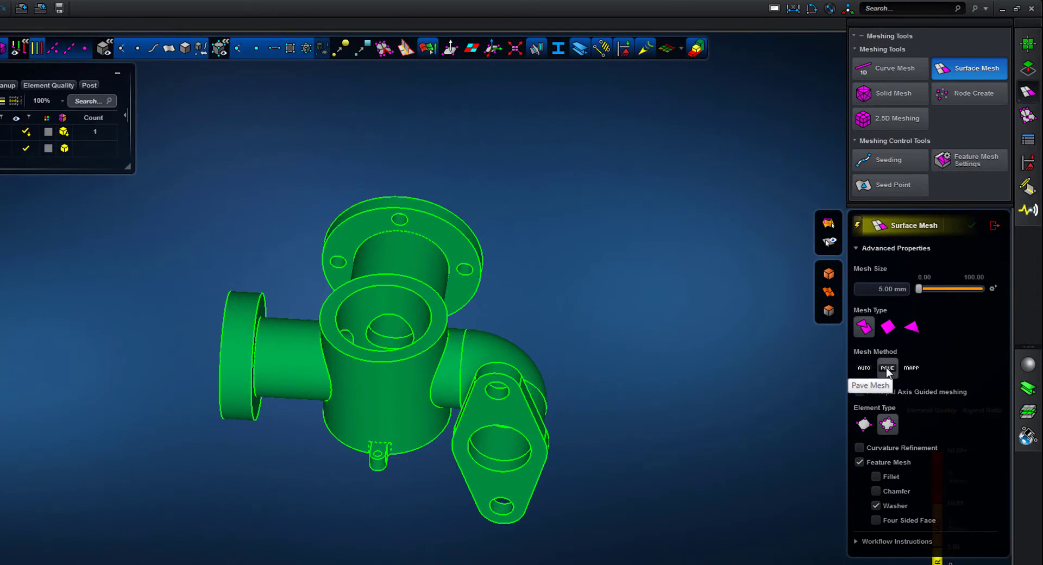
pyautogui.click(863, 428)
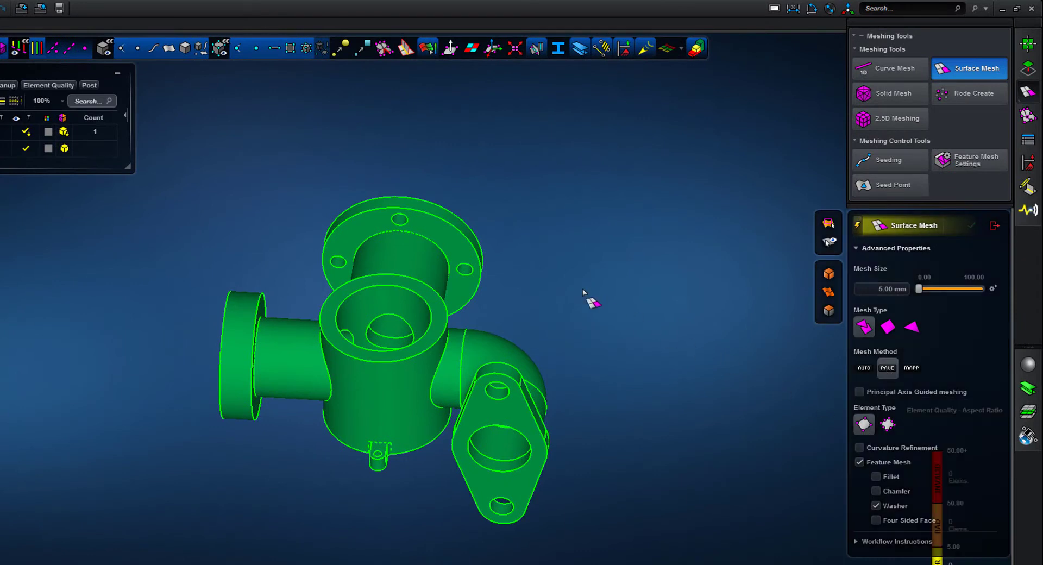
pyautogui.click(444, 231)
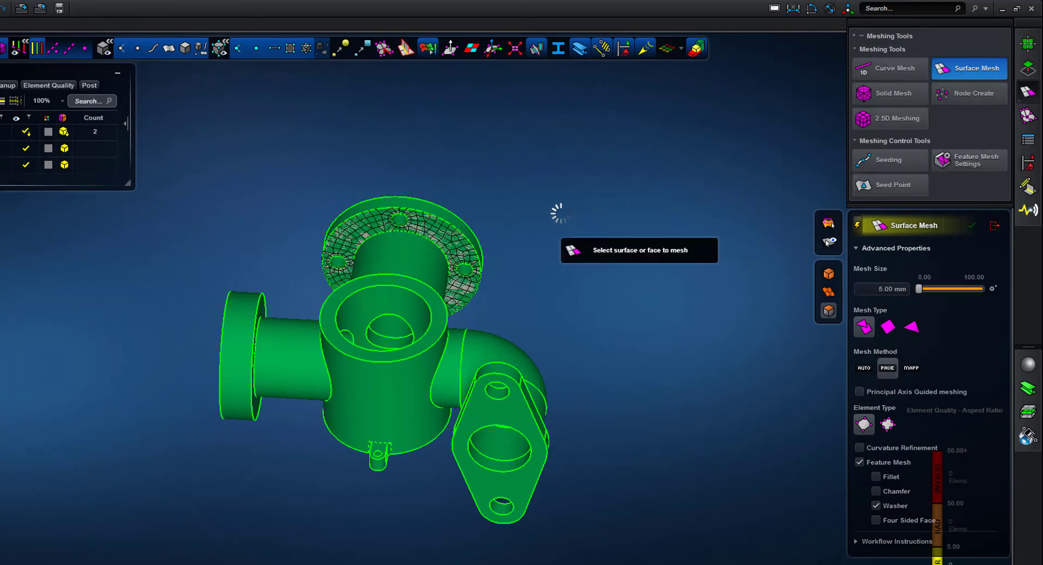
pyautogui.moveTo(559, 213); pyautogui.dragTo(567, 379, button='middle')
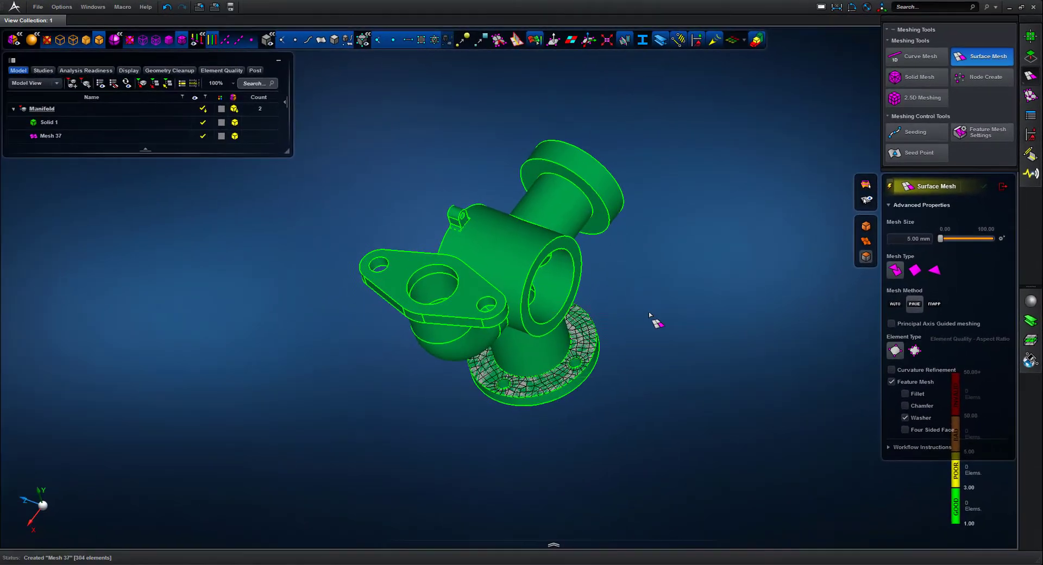
pyautogui.moveTo(646, 312); pyautogui.dragTo(535, 396, button='right')
pyautogui.moveTo(658, 317)
pyautogui.mouseDown(button='middle')
pyautogui.moveTo(667, 321)
pyautogui.moveTo(655, 314)
pyautogui.moveTo(667, 300)
pyautogui.mouseUp(button='middle')
pyautogui.press('f')
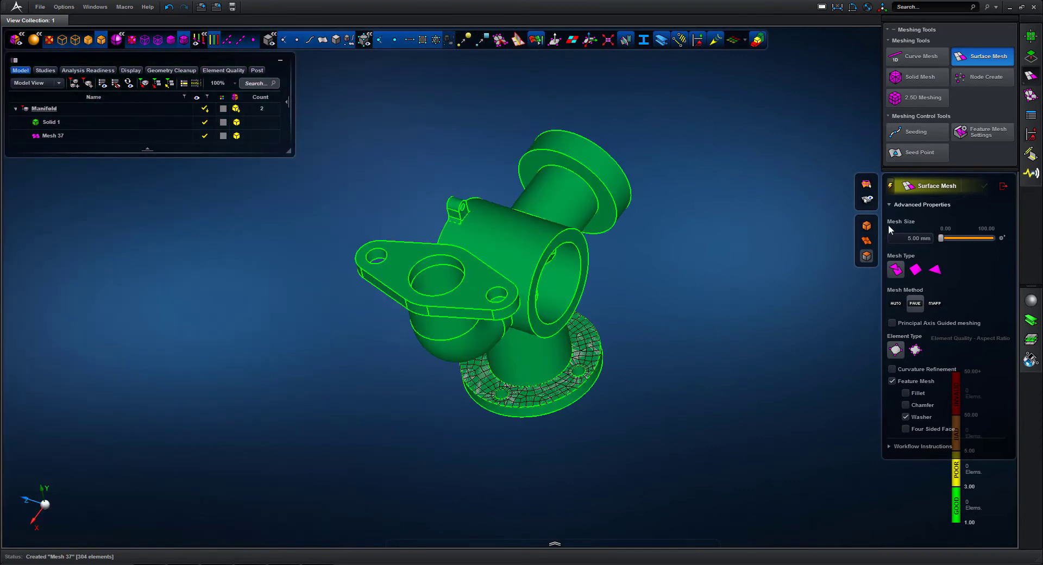
pyautogui.click(1003, 186)
# - Create a 5.00 mm 2.5D mesh of the Manifold solid with the Mapp starting-face method and Auto algorithm
pyautogui.click(931, 99)
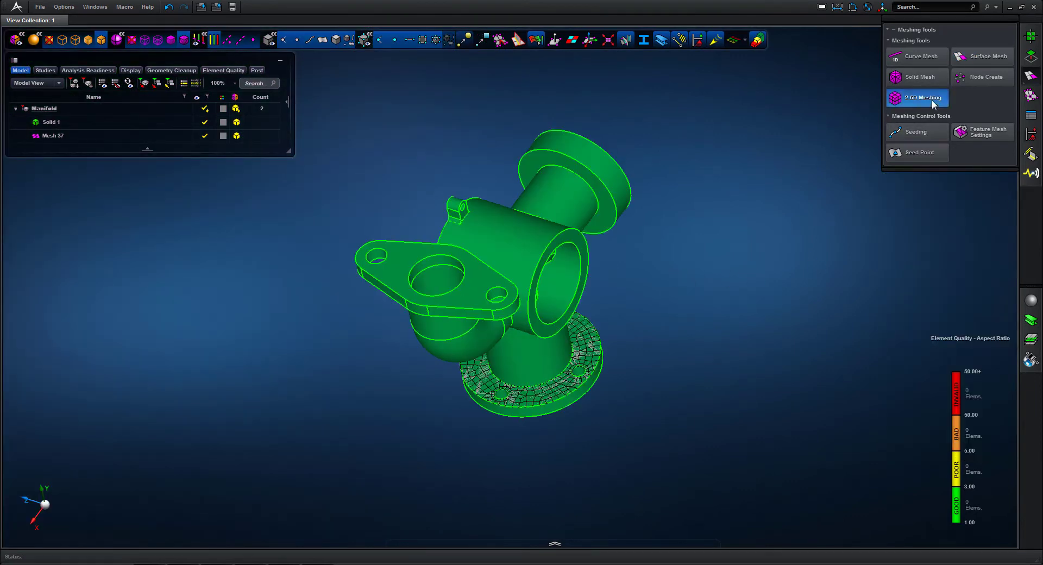
pyautogui.click(608, 184)
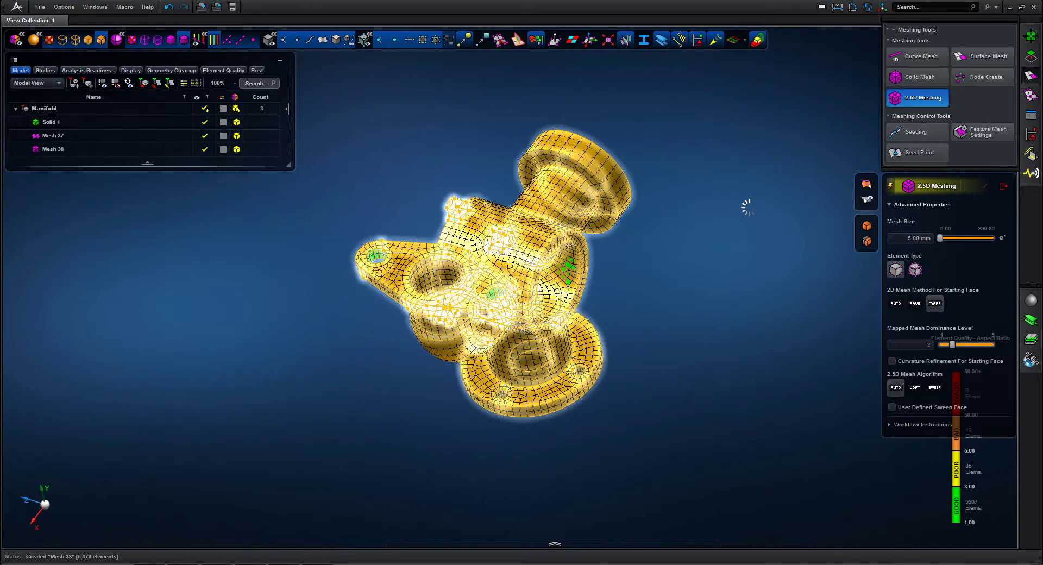
pyautogui.moveTo(743, 207); pyautogui.dragTo(666, 209, button='middle')
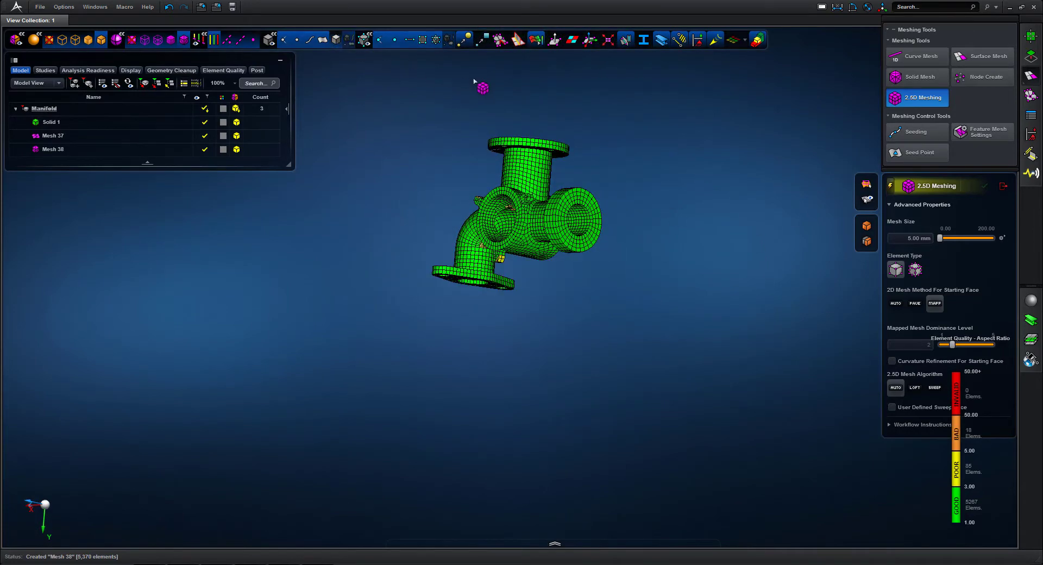
# - Check the new solid mesh's aspect ratio quality and hide the elements rated Good
pyautogui.click(538, 43)
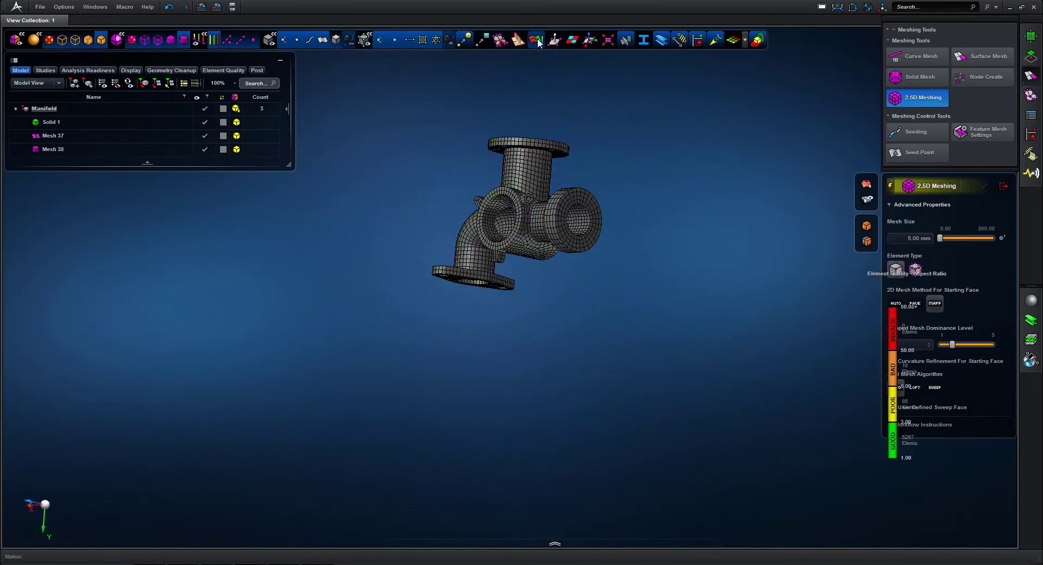
pyautogui.keyDown('shift'); pyautogui.moveTo(619, 214); pyautogui.dragTo(562, 266, button='middle'); pyautogui.keyUp('shift')
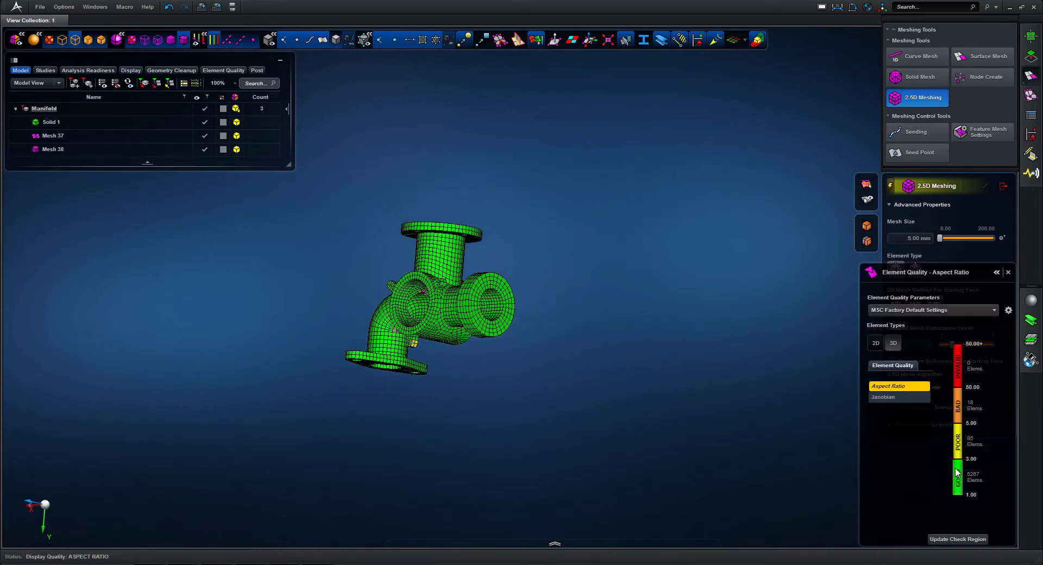
pyautogui.rightClick(959, 476)
pyautogui.click(910, 495)
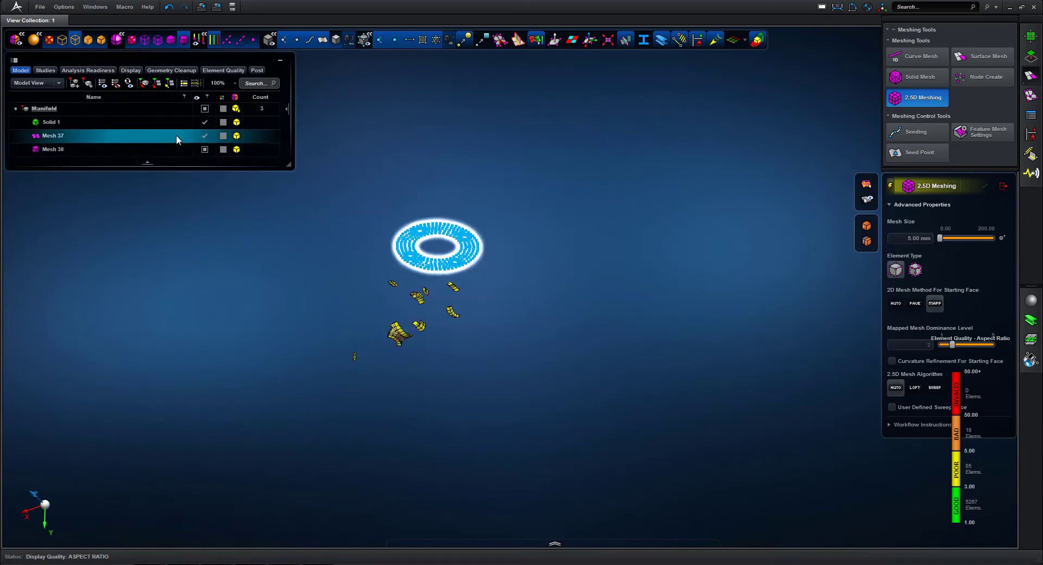
# - Hide Mesh 37 and inspect the four-hole flange of the Manifold solid in wireframe beside the remaining lower-quality elements
pyautogui.click(205, 135)
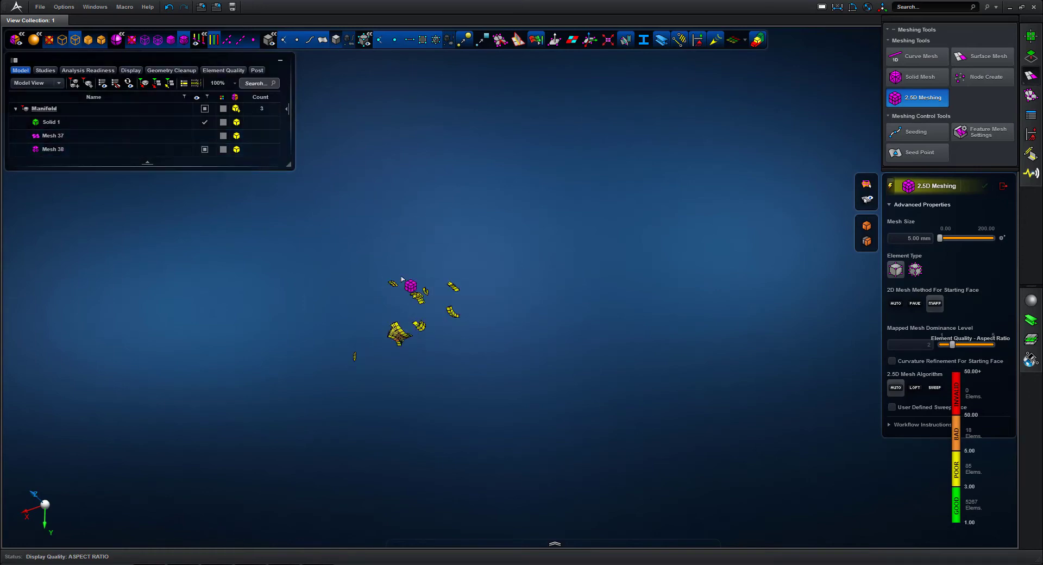
pyautogui.press('f')
pyautogui.moveTo(608, 203); pyautogui.dragTo(636, 211, button='middle')
pyautogui.scroll(-2, 598, 170)
pyautogui.click(336, 40)
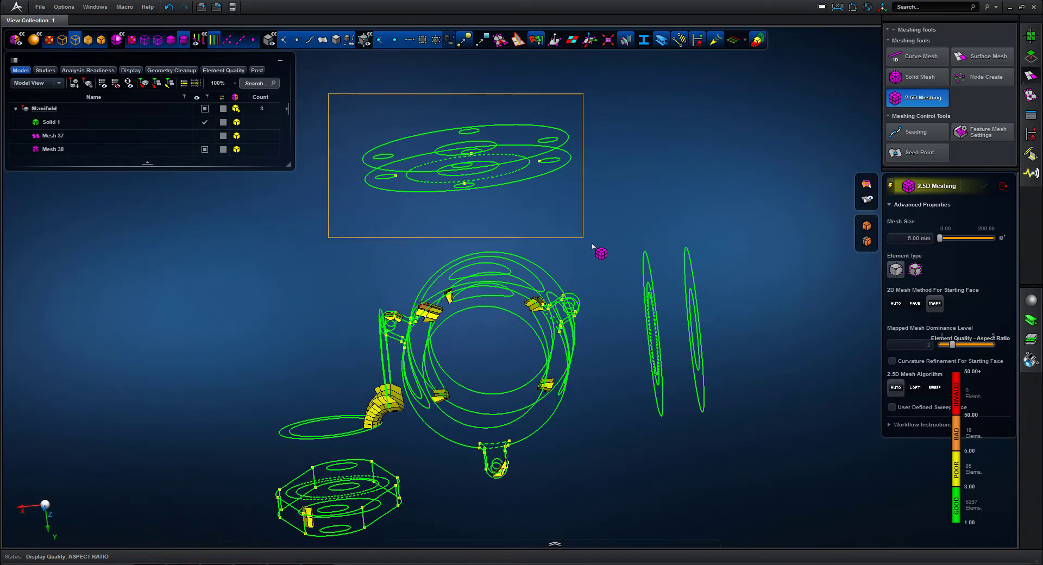
pyautogui.moveTo(592, 246); pyautogui.dragTo(592, 246, button='right')
pyautogui.moveTo(725, 222); pyautogui.dragTo(714, 110, button='middle')
pyautogui.scroll(-4, 714, 109)
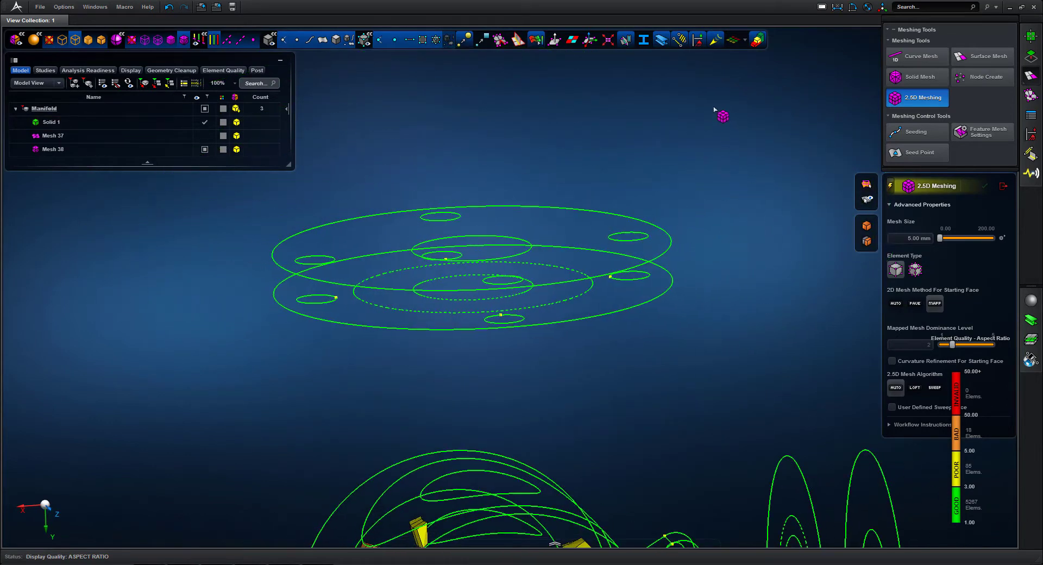
# - Inspect the Manifold solid in shaded display with edges and end 2.5D meshing
pyautogui.click(101, 39)
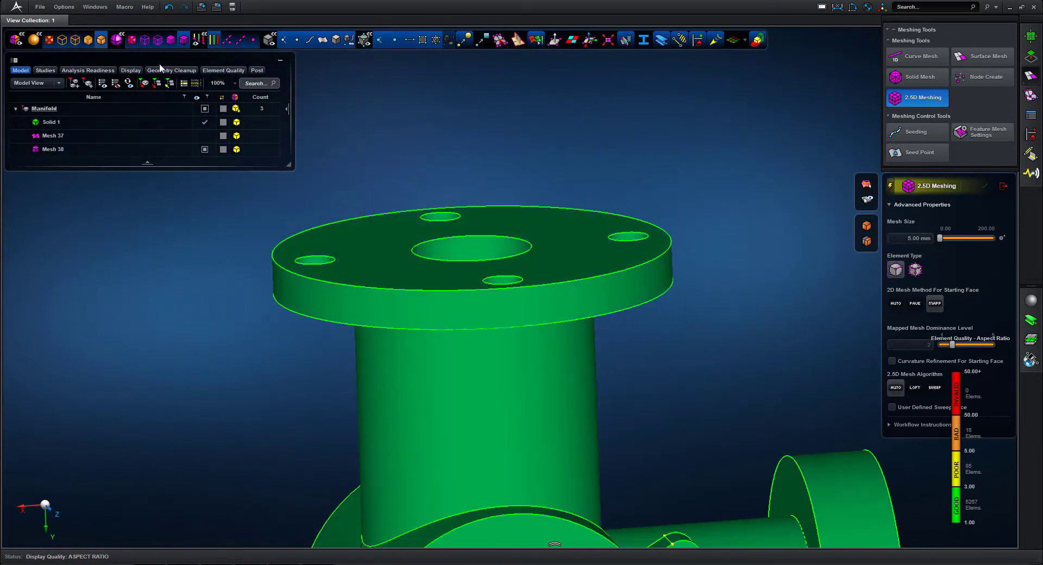
pyautogui.moveTo(677, 165); pyautogui.dragTo(640, 98, button='middle')
pyautogui.scroll(-4, 659, 194)
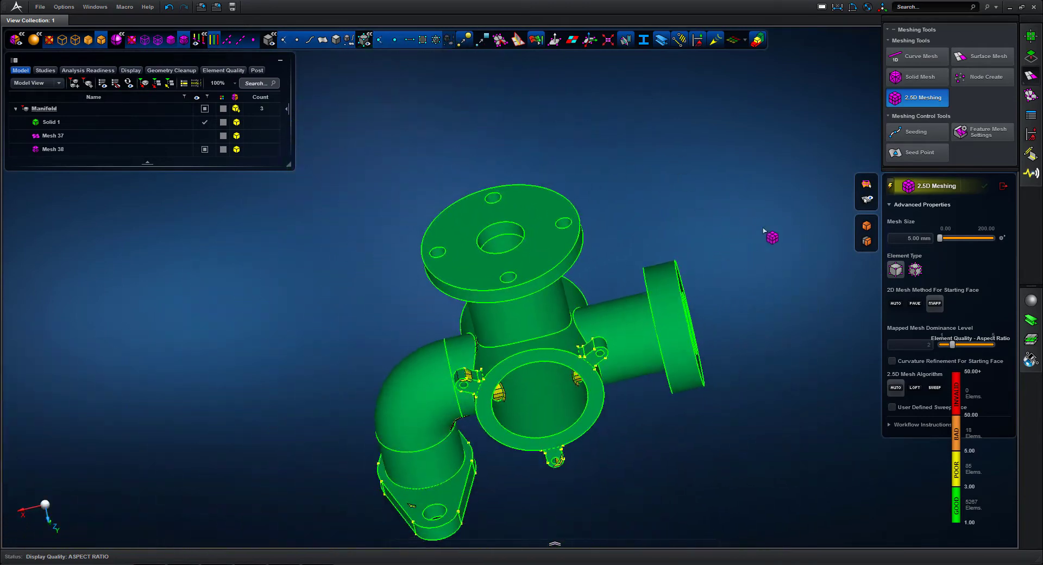
pyautogui.click(1003, 185)
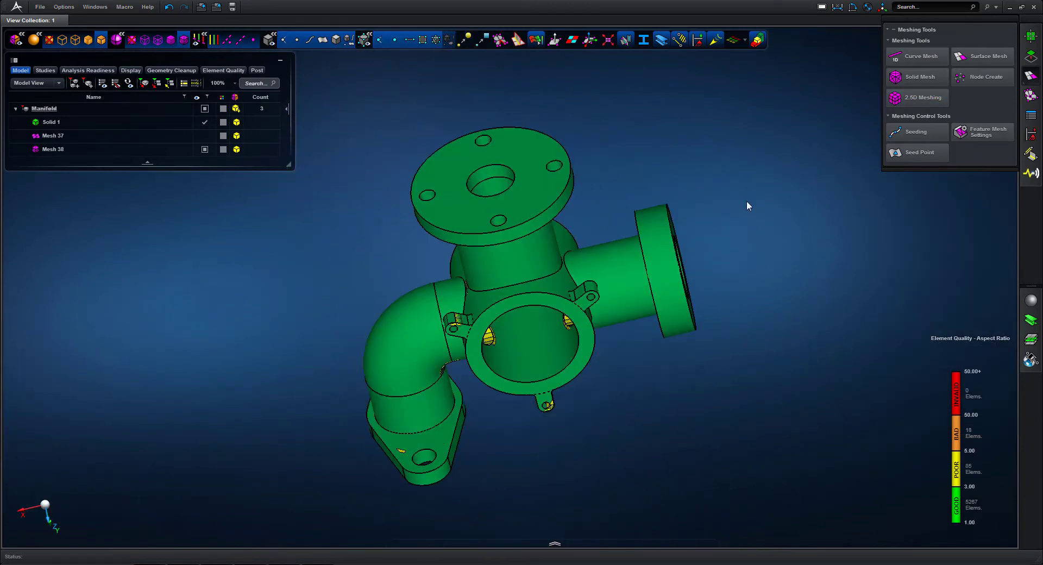
# - Show everything in the Manifold part and delete the flange's surface mesh, Mesh 37
pyautogui.click(142, 111)
pyautogui.rightClick(120, 109)
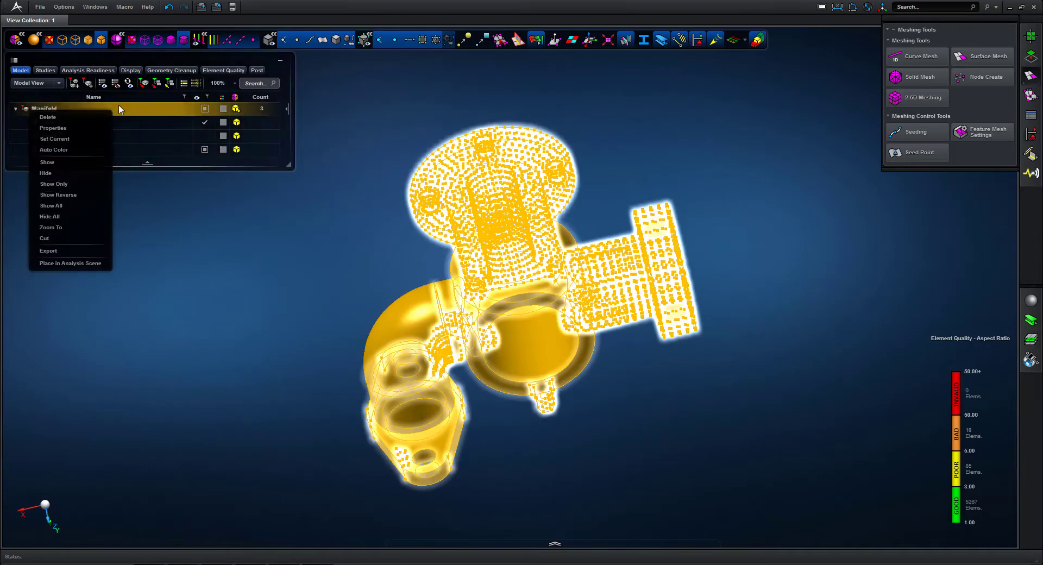
pyautogui.click(51, 179)
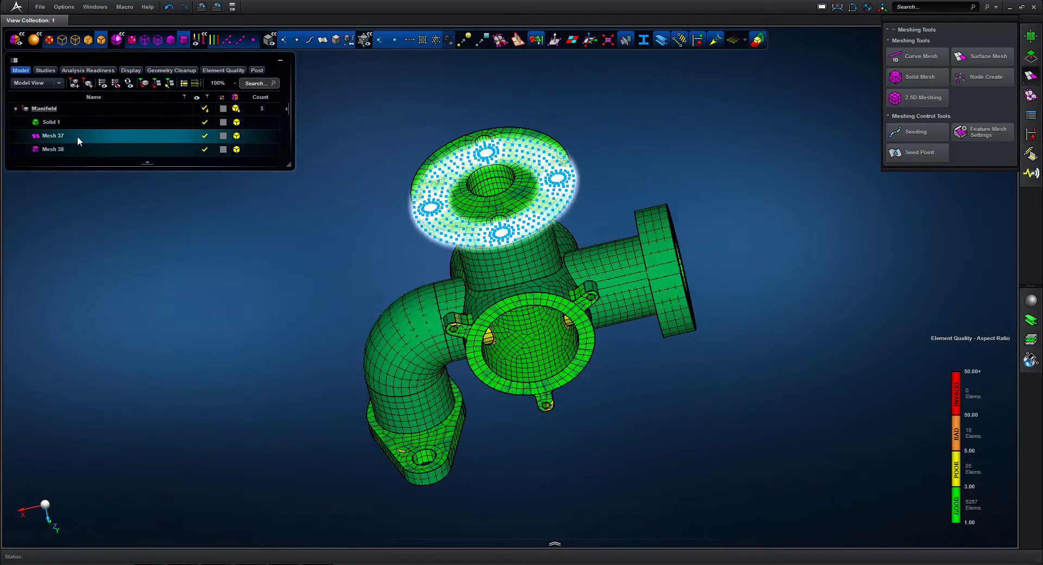
pyautogui.rightClick(77, 136)
pyautogui.click(31, 148)
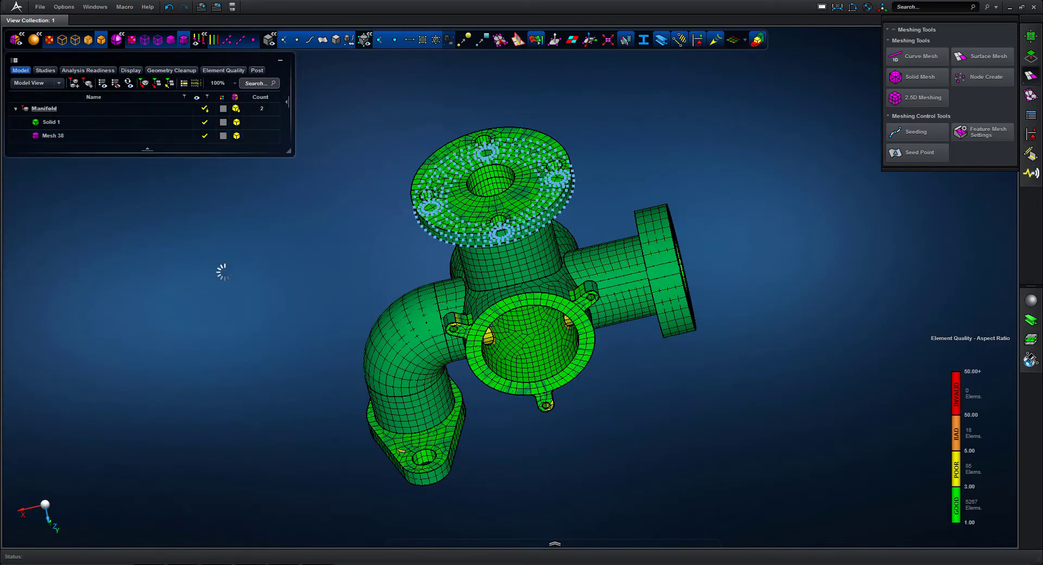
pyautogui.moveTo(221, 272); pyautogui.dragTo(248, 246, button='middle')
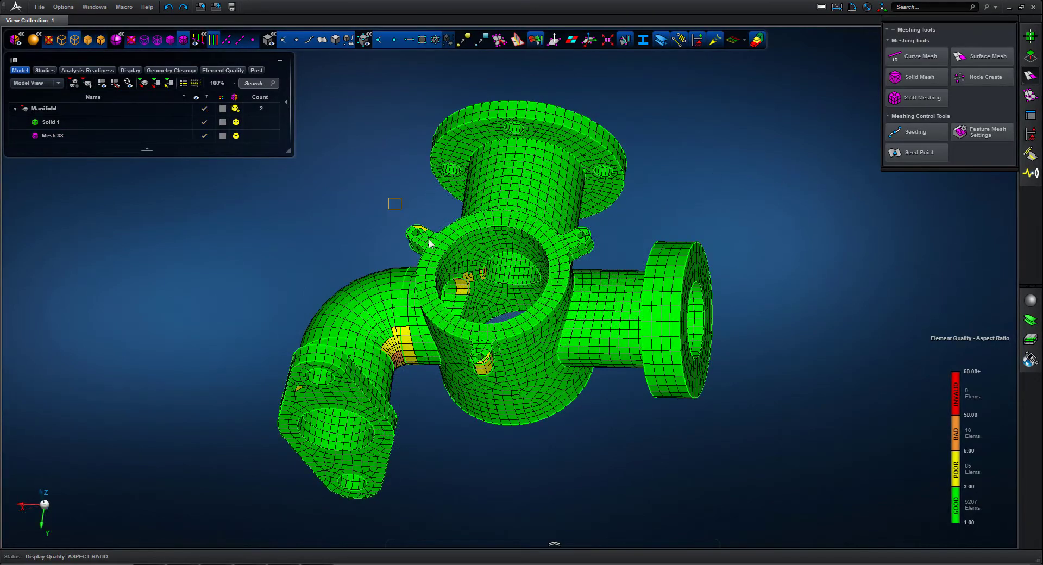
# - Seed the hole edge of the small lug on the elbow side with 8 element edges
pyautogui.moveTo(429, 243); pyautogui.dragTo(459, 291)
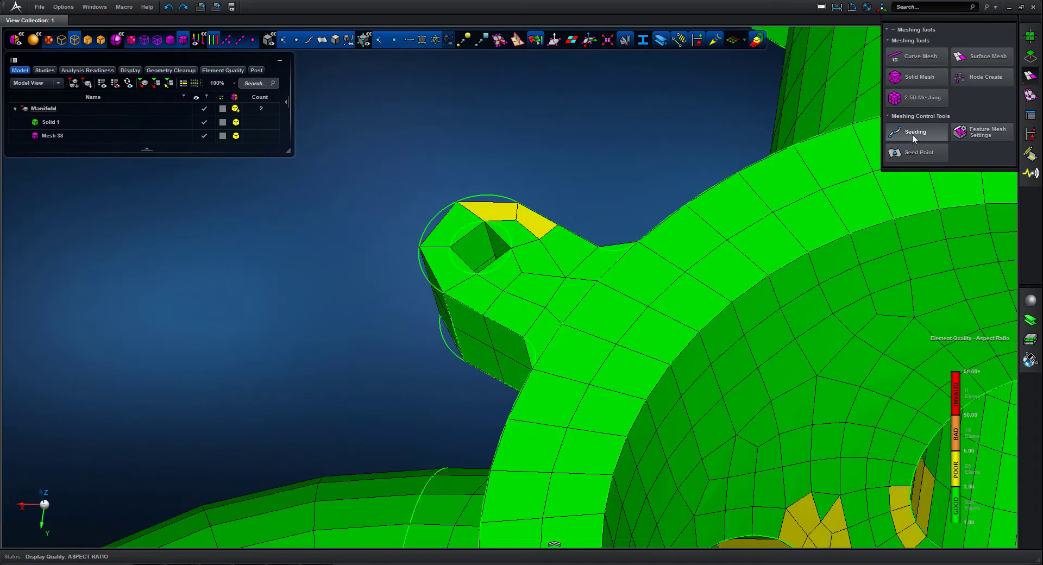
pyautogui.click(913, 138)
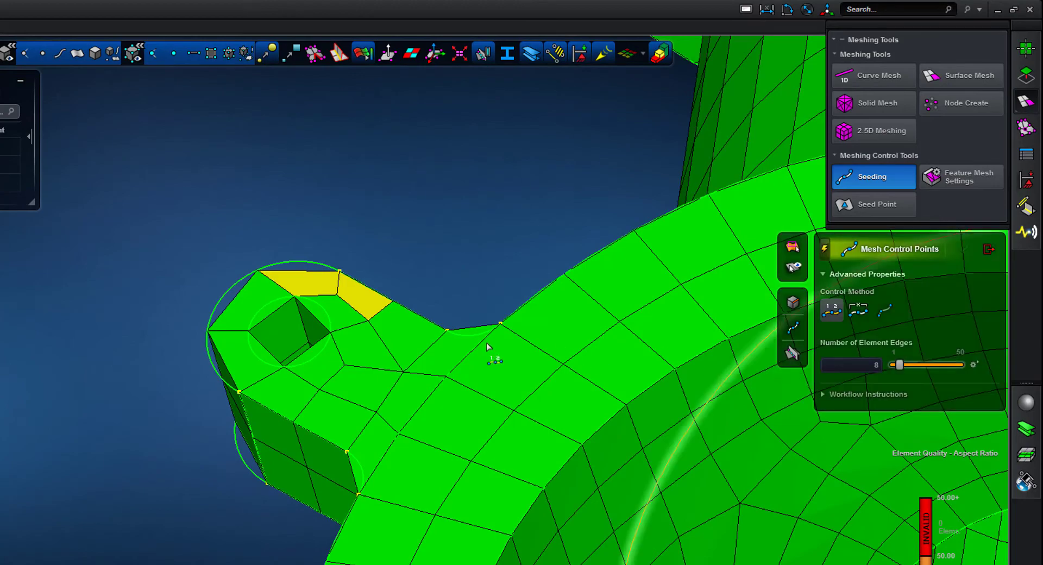
pyautogui.click(325, 315)
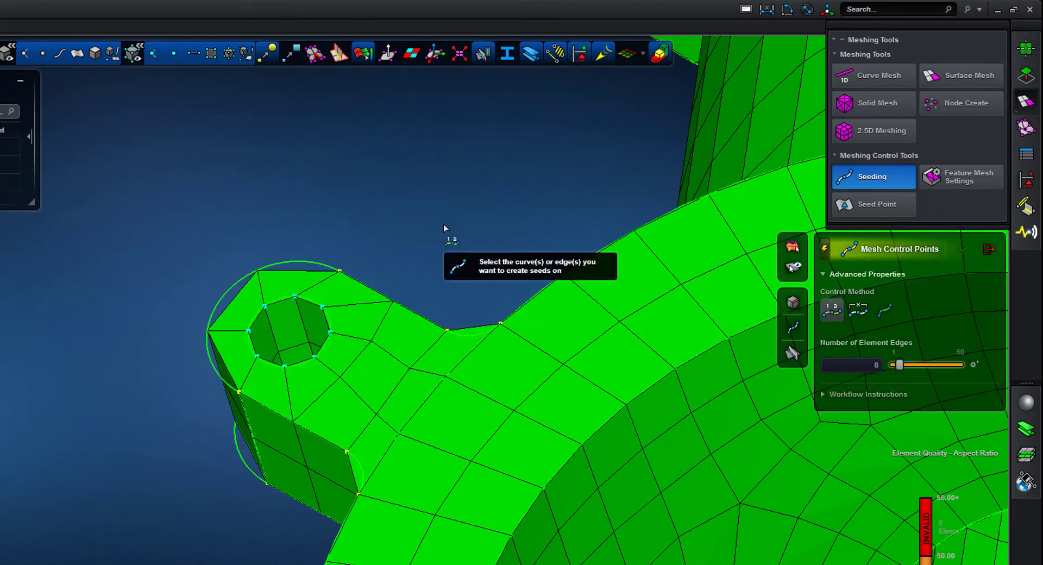
pyautogui.scroll(-8, 429, 159)
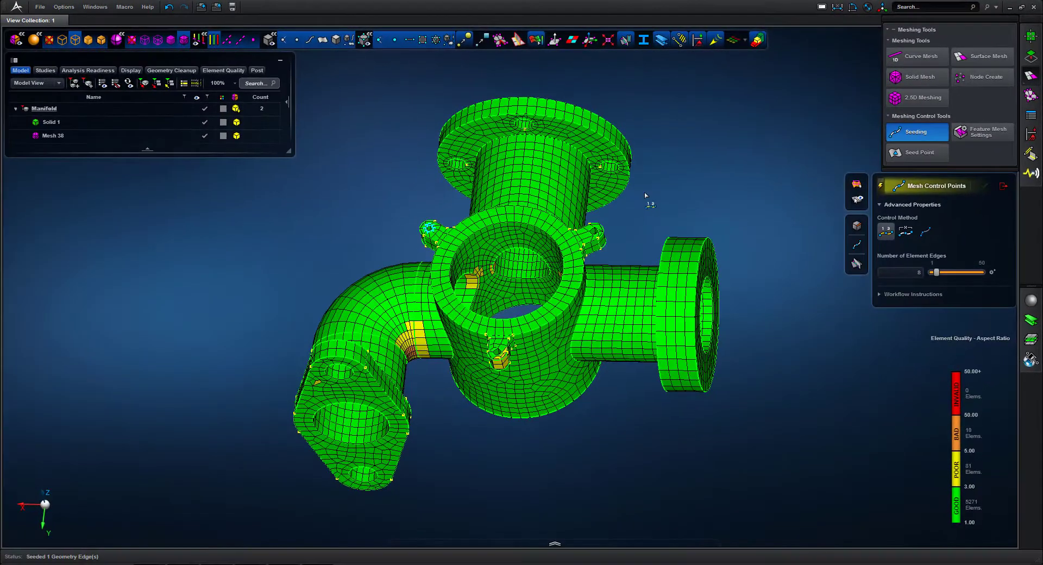
# - Seed the hole edge of the small lug beside the straight side branch with 8 element edges
pyautogui.moveTo(579, 224); pyautogui.dragTo(500, 294)
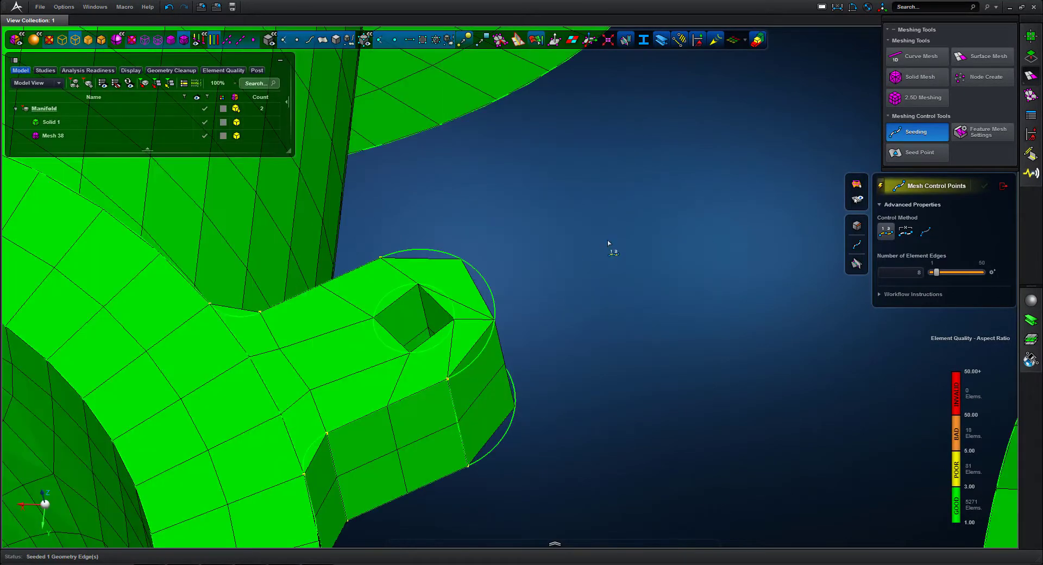
pyautogui.click(447, 304)
pyautogui.press('f')
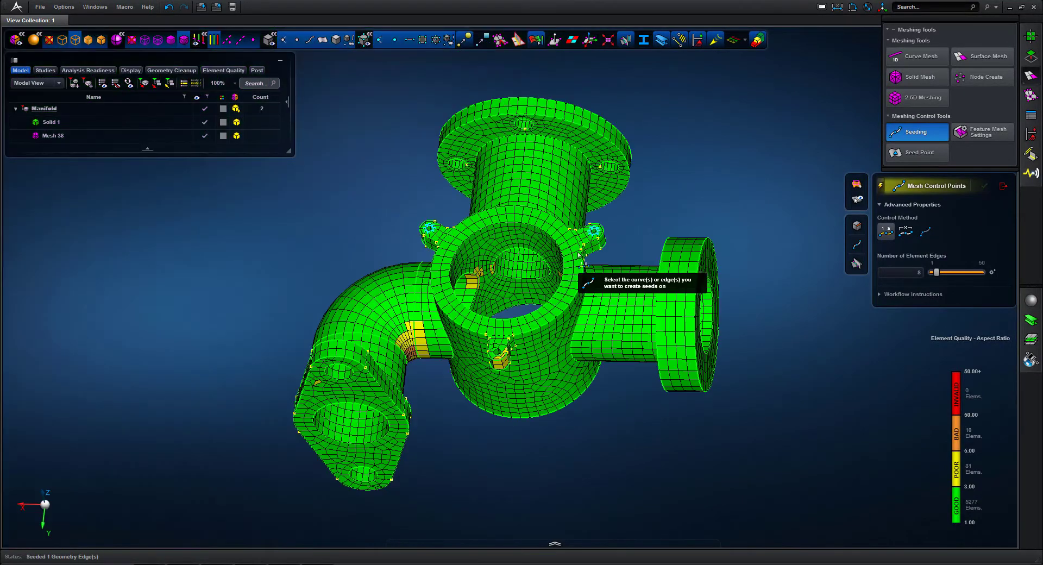
# - Seed the hole edge of the lug opposite the four-hole flange with 8 element edges and end seeding
pyautogui.moveTo(552, 392); pyautogui.dragTo(571, 407, button='middle')
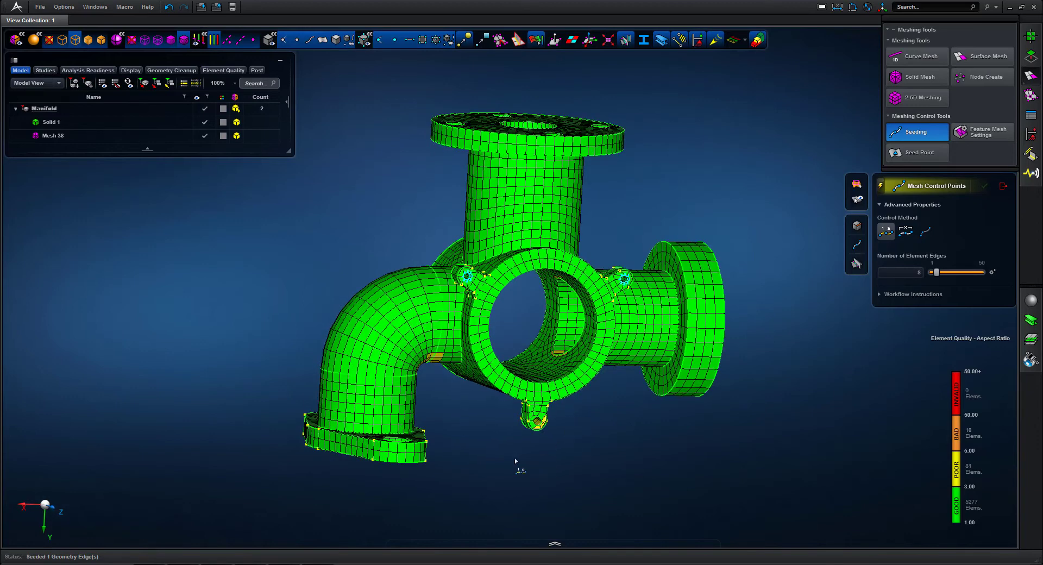
pyautogui.moveTo(516, 459); pyautogui.dragTo(568, 413)
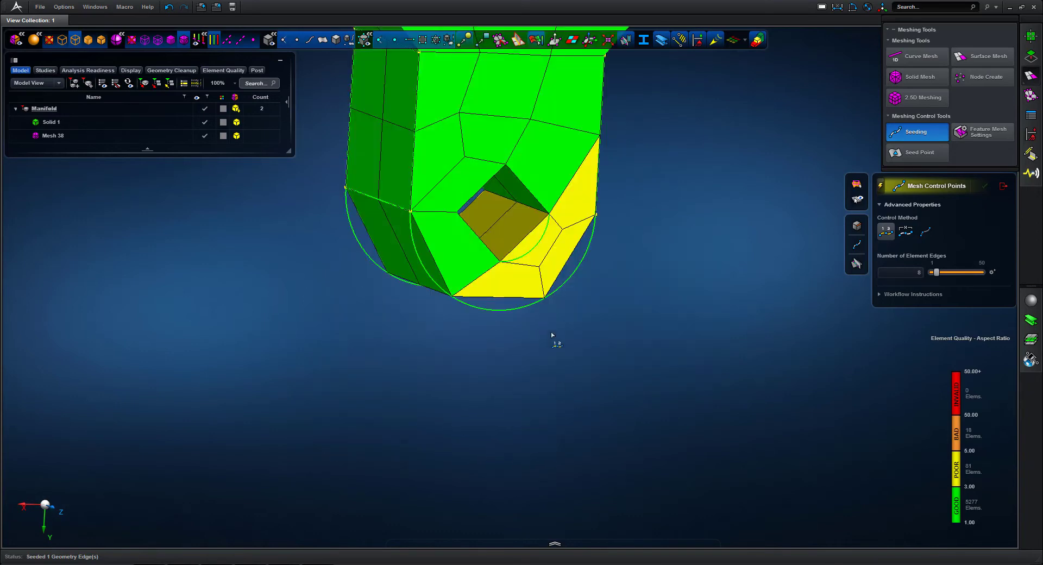
pyautogui.click(539, 253)
pyautogui.scroll(-3, 667, 284)
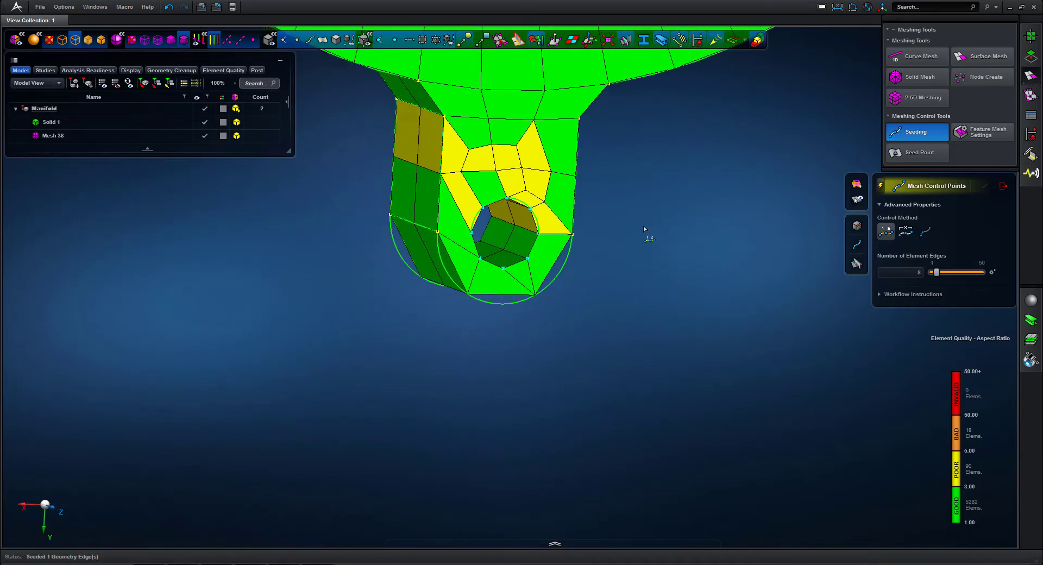
pyautogui.moveTo(643, 226)
pyautogui.mouseDown(button='middle')
pyautogui.moveTo(618, 232)
pyautogui.moveTo(594, 217)
pyautogui.moveTo(637, 228)
pyautogui.mouseUp(button='middle')
pyautogui.press('f')
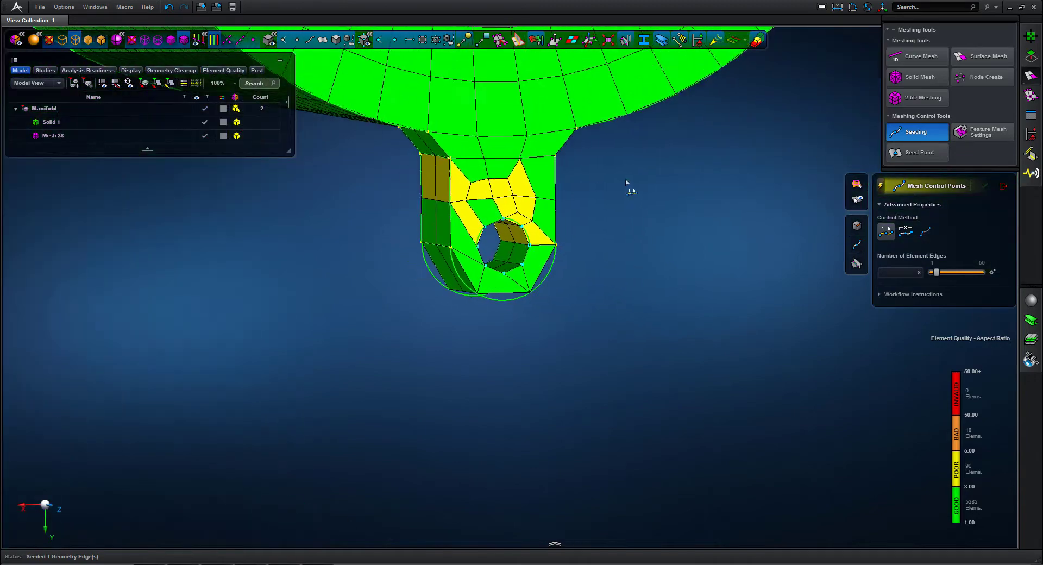
pyautogui.click(1003, 186)
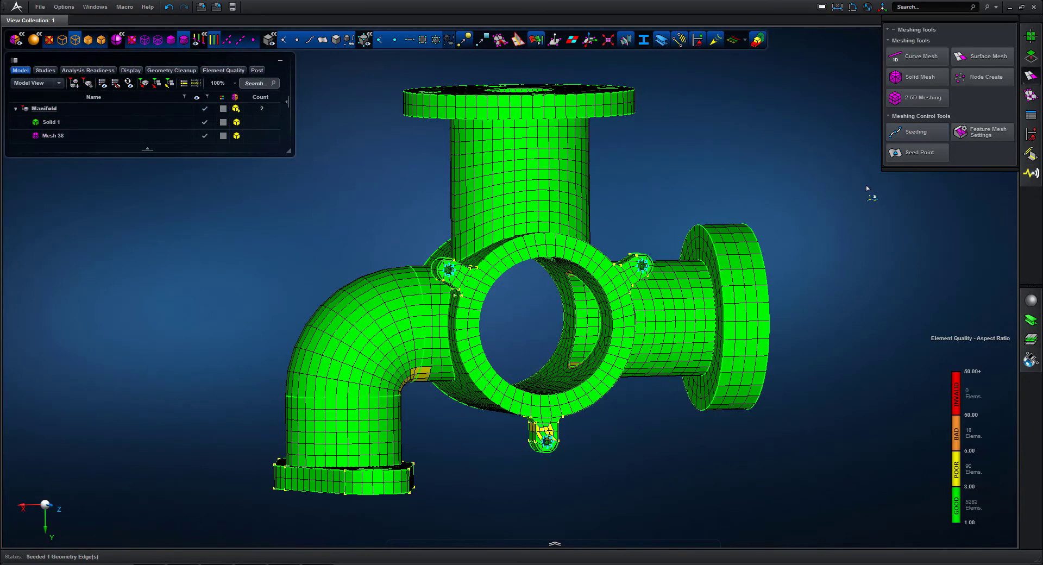
# - Turn off the element quality display and hide the solid geometry so only the Manifold mesh is shown
pyautogui.click(539, 38)
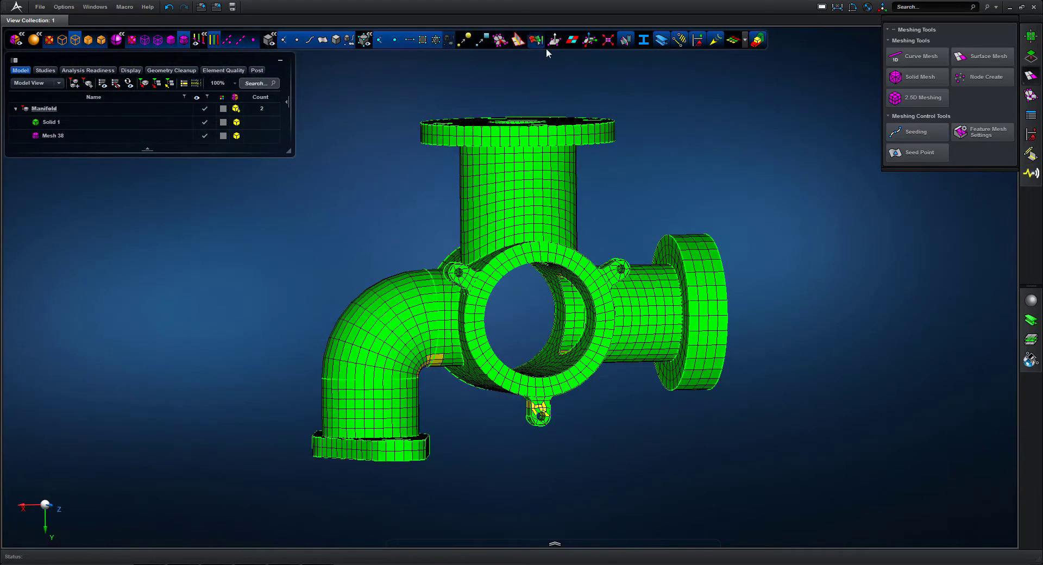
pyautogui.moveTo(664, 151); pyautogui.dragTo(661, 129, button='middle')
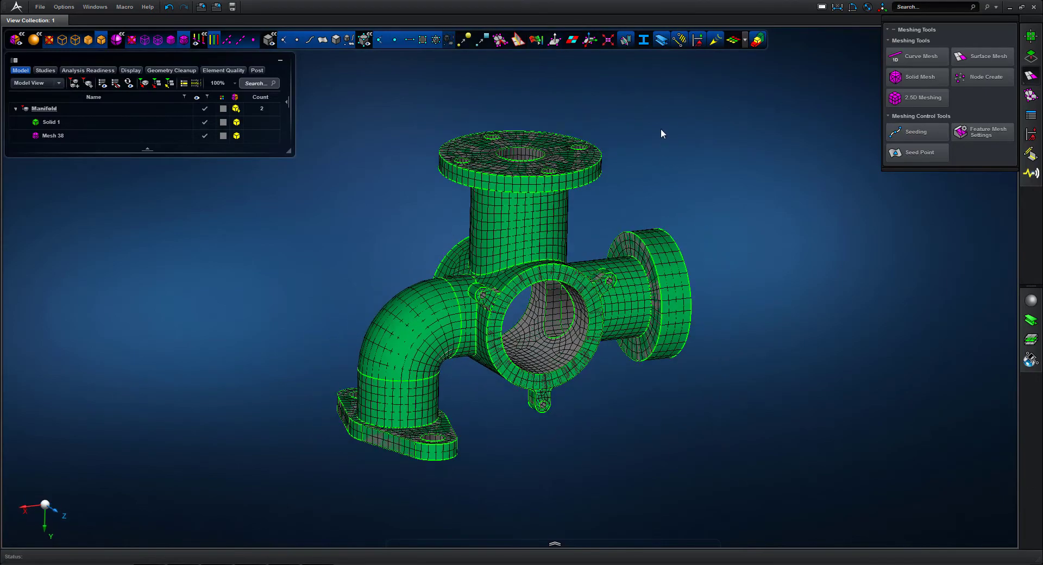
pyautogui.click(335, 40)
pyautogui.moveTo(372, 157); pyautogui.dragTo(349, 137, button='middle')
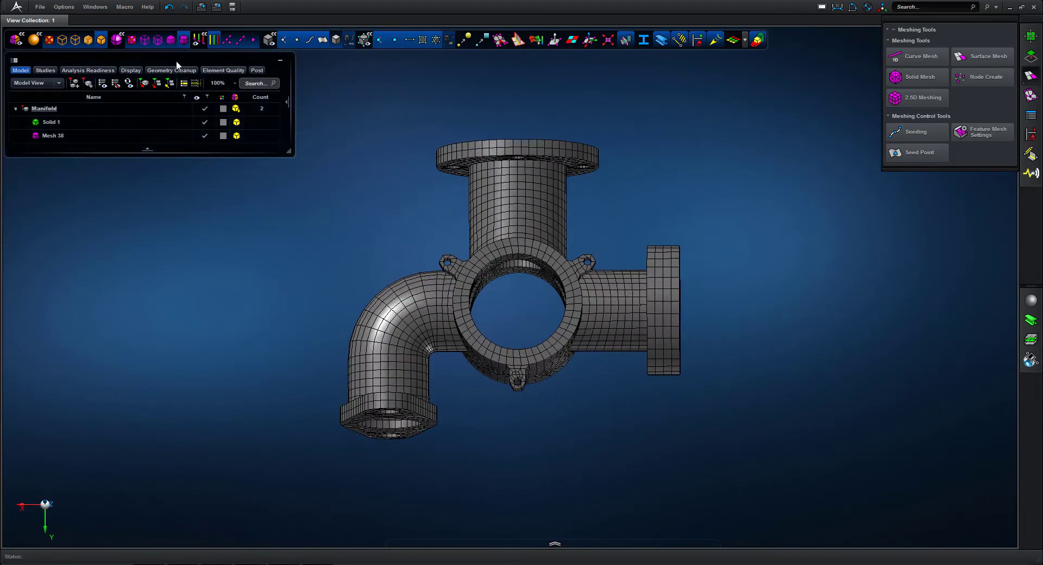
# - Show the Manifold mesh in wireframe and check it for mesh cracks
pyautogui.click(157, 39)
pyautogui.moveTo(345, 180)
pyautogui.mouseDown(button='middle')
pyautogui.moveTo(313, 164)
pyautogui.moveTo(303, 179)
pyautogui.moveTo(332, 170)
pyautogui.mouseUp(button='middle')
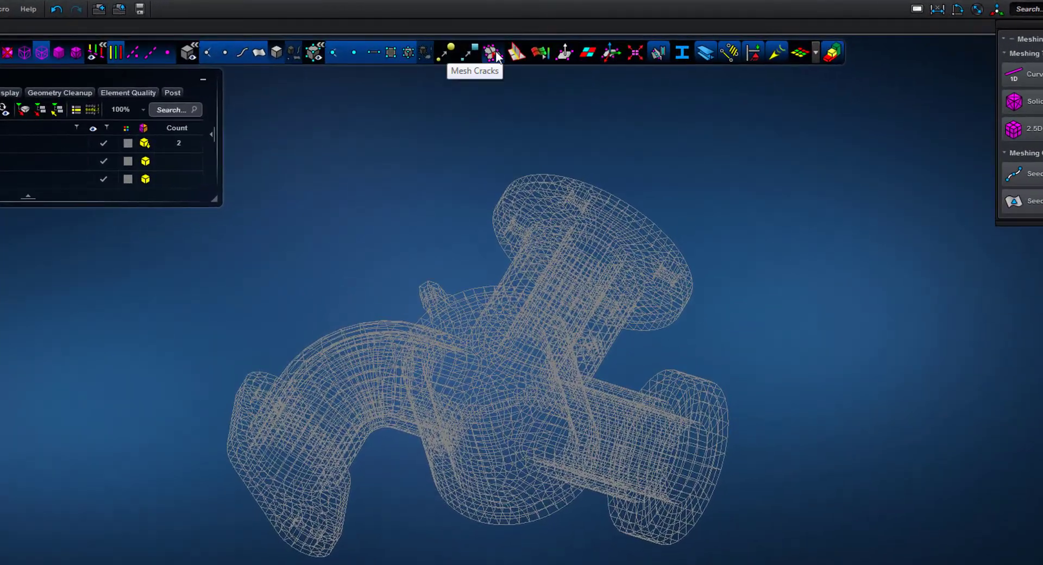
pyautogui.click(497, 56)
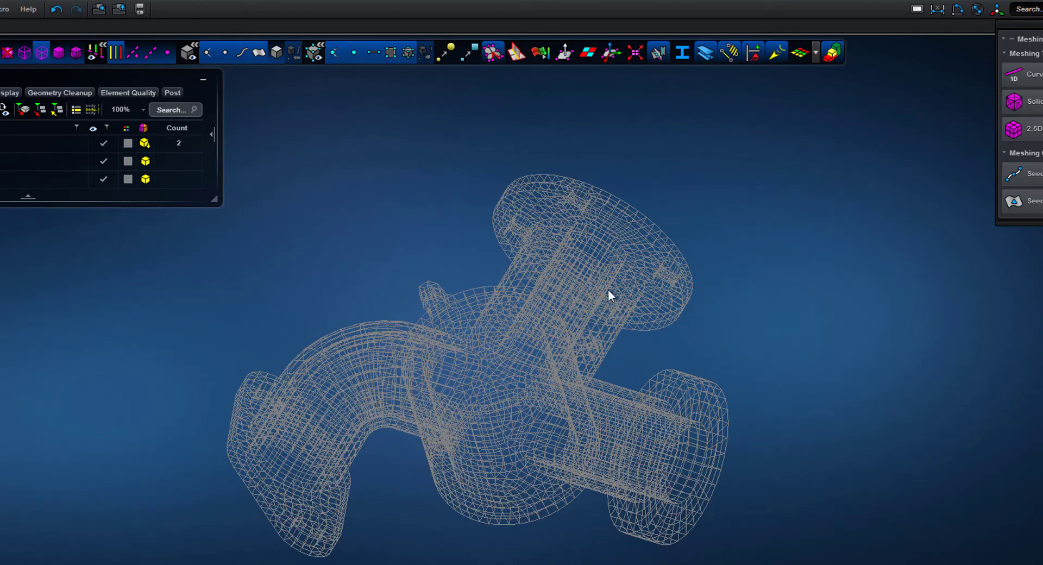
# - Examine the feature edges highlighted on the wireframe mesh and return the mesh to shaded display
pyautogui.click(514, 54)
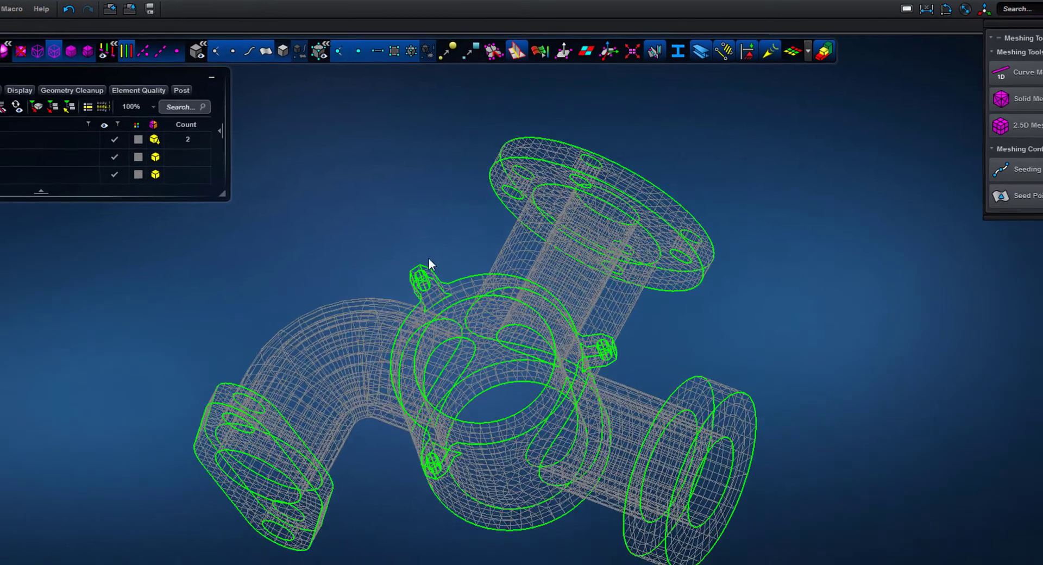
pyautogui.scroll(2, 429, 258)
pyautogui.moveTo(444, 162); pyautogui.dragTo(465, 170, button='middle')
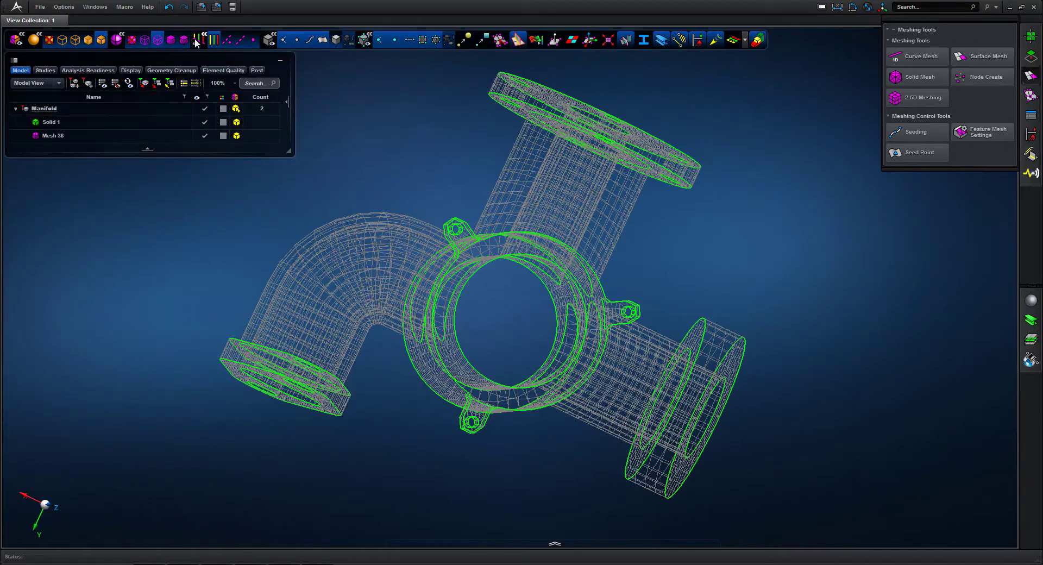
pyautogui.click(183, 40)
pyautogui.moveTo(401, 141)
pyautogui.mouseDown(button='middle')
pyautogui.moveTo(384, 112)
pyautogui.moveTo(401, 124)
pyautogui.mouseUp(button='middle')
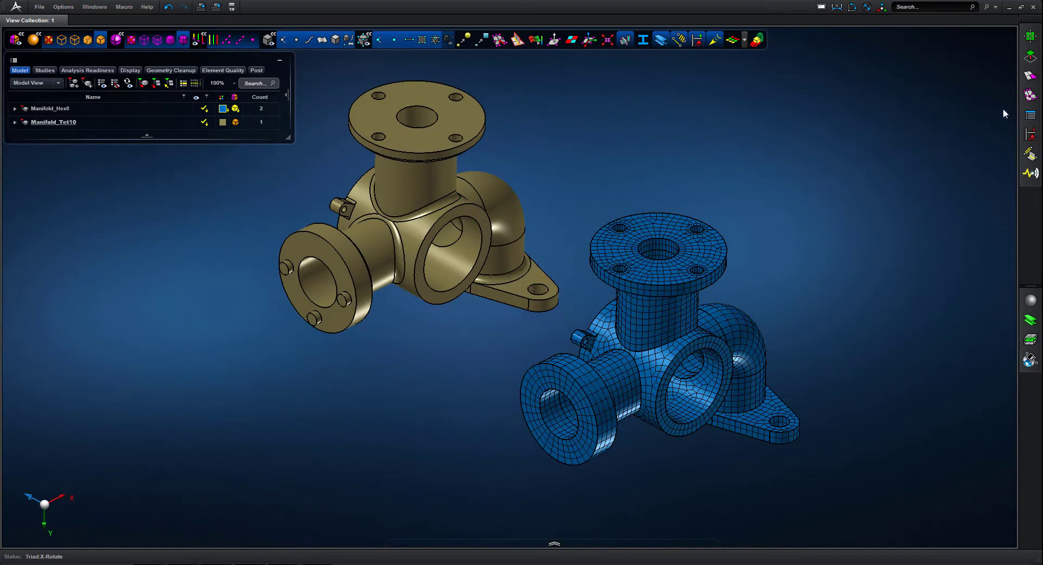
# - Create a 5.00 mm quadratic tetrahedral mesh of the Manifold_Tet10 solid with curvature refinement and internal coarsening
pyautogui.click(1031, 77)
pyautogui.click(918, 77)
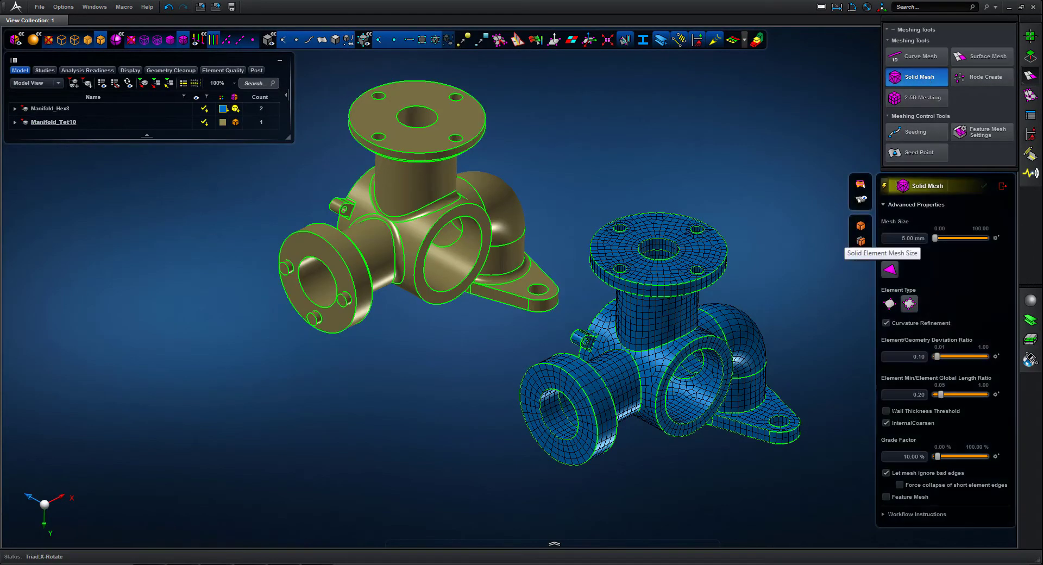
pyautogui.click(907, 304)
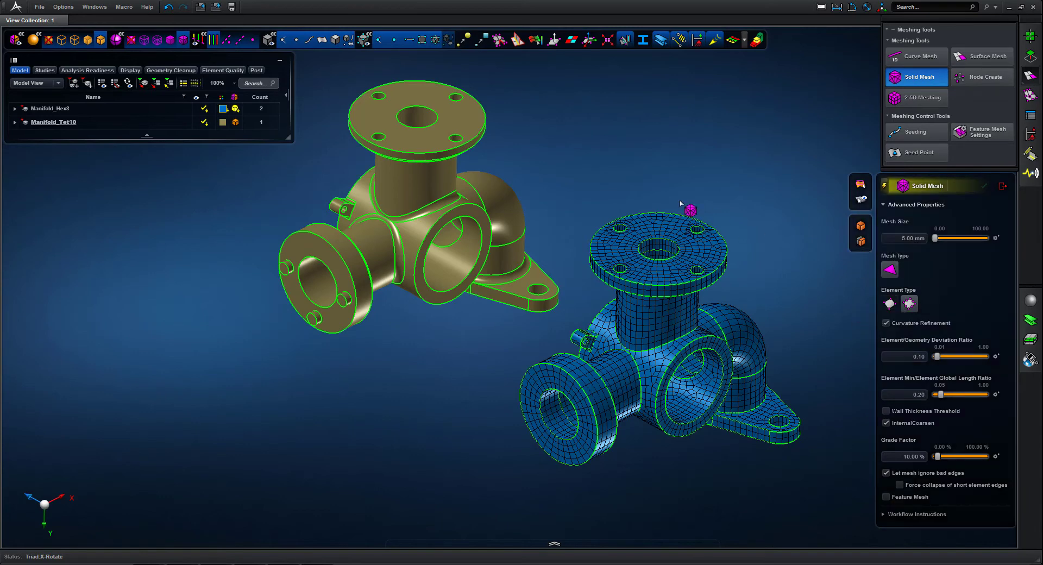
pyautogui.click(513, 205)
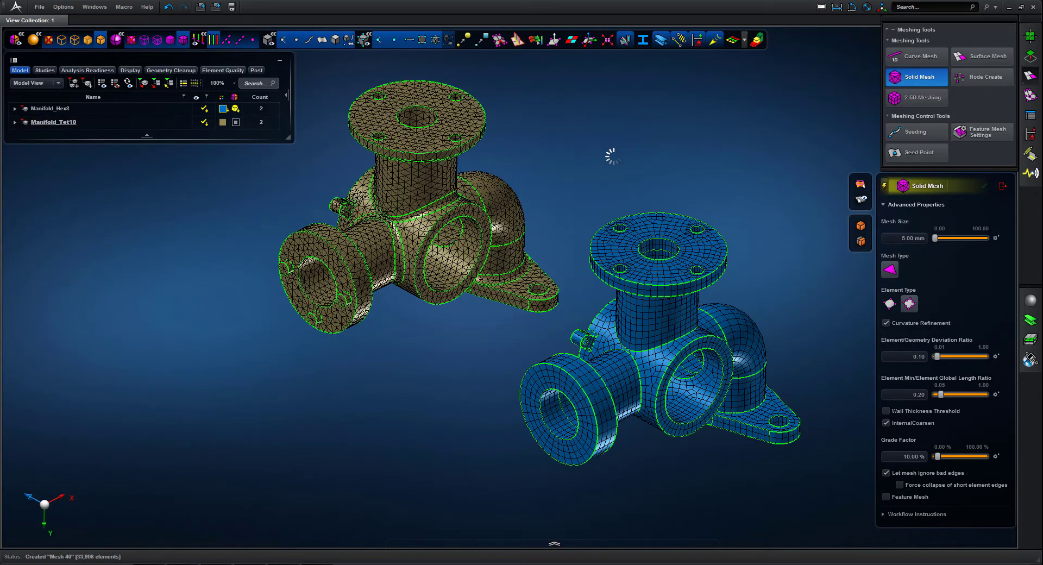
pyautogui.click(1003, 185)
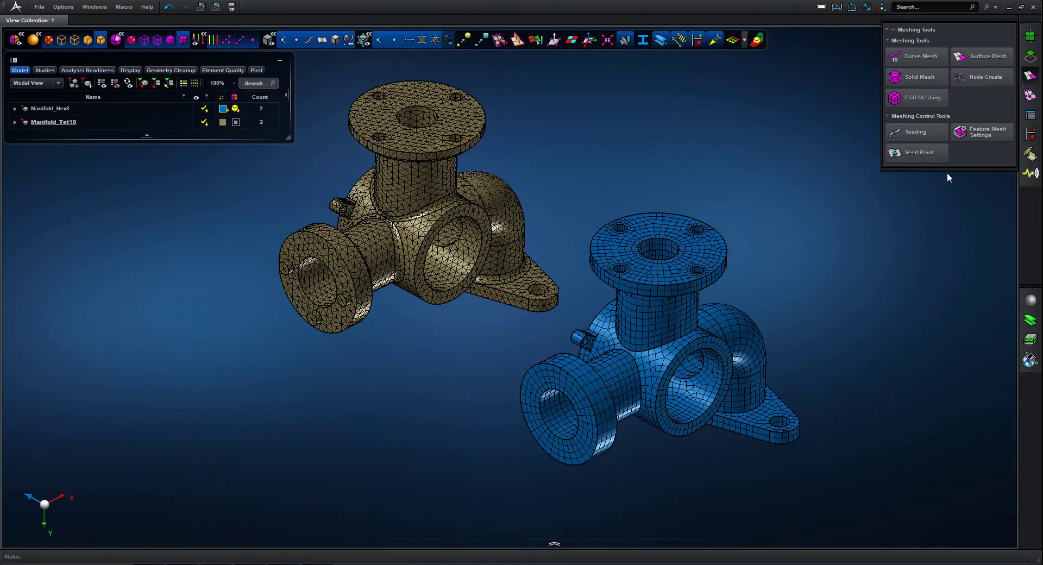
# - Hide the solid geometry and compare the aspect ratio quality of the Manifold_Tet10 and Manifold_Hex8 meshes
pyautogui.click(334, 41)
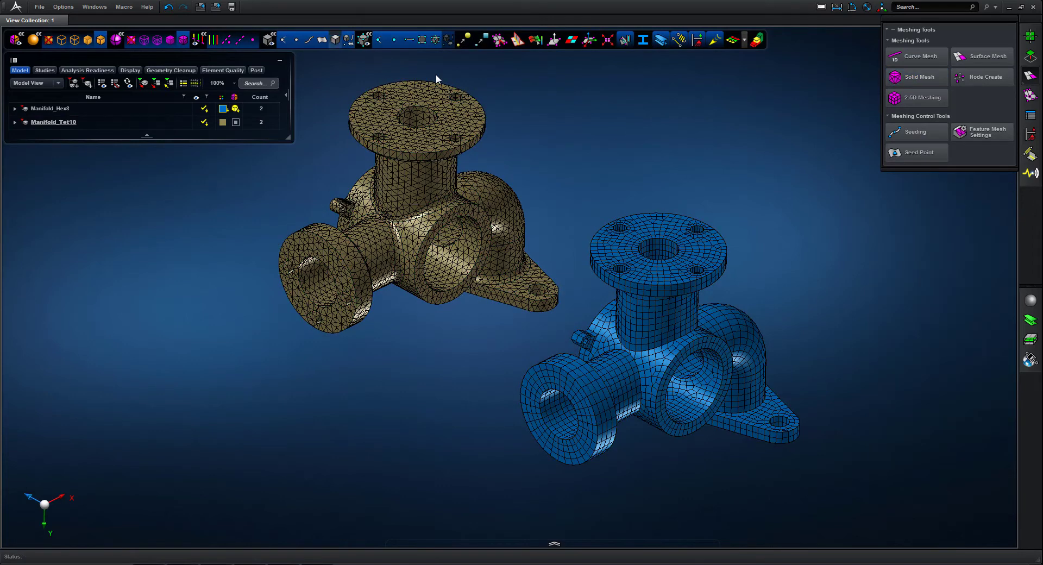
pyautogui.moveTo(569, 108); pyautogui.dragTo(583, 123, button='middle')
pyautogui.click(535, 41)
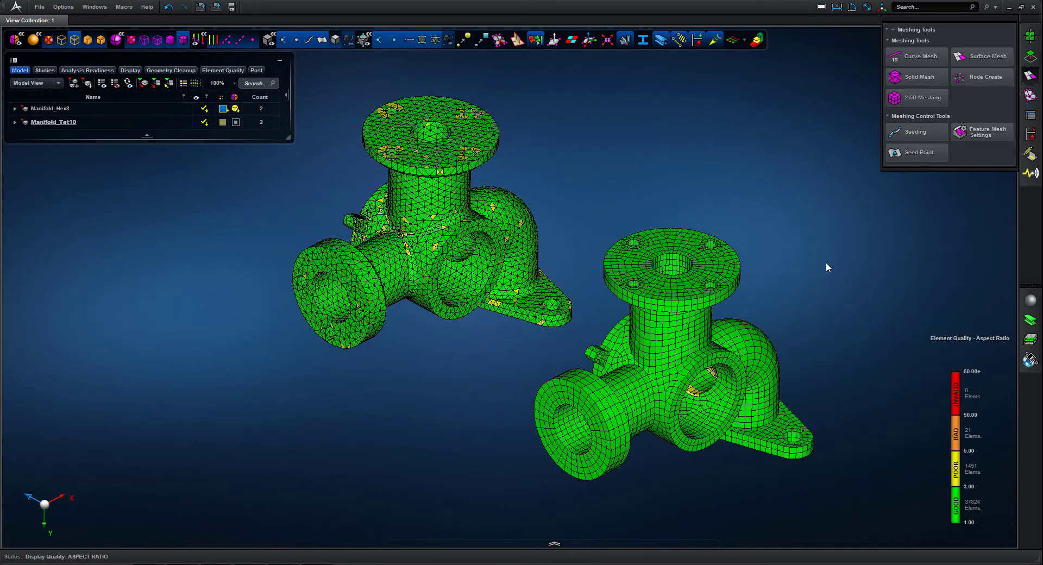
pyautogui.moveTo(712, 197)
pyautogui.mouseDown(button='middle')
pyautogui.moveTo(791, 177)
pyautogui.moveTo(836, 189)
pyautogui.moveTo(734, 191)
pyautogui.moveTo(703, 199)
pyautogui.moveTo(709, 213)
pyautogui.moveTo(716, 183)
pyautogui.mouseUp(button='middle')
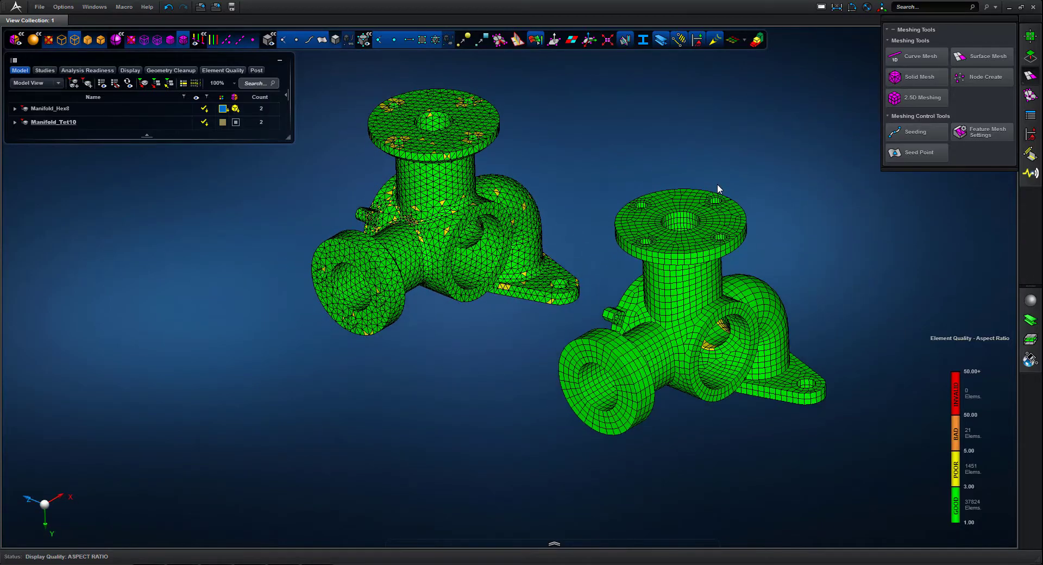